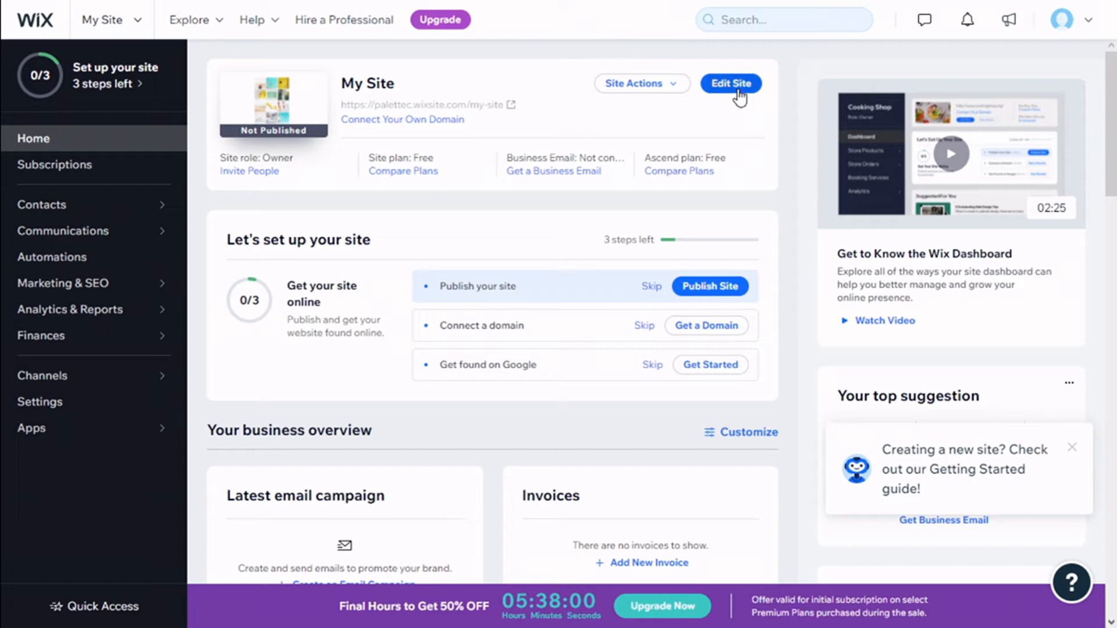
Open the site for editing and add the beige Site Search bar to the right end of the page header
left_click(739, 93)
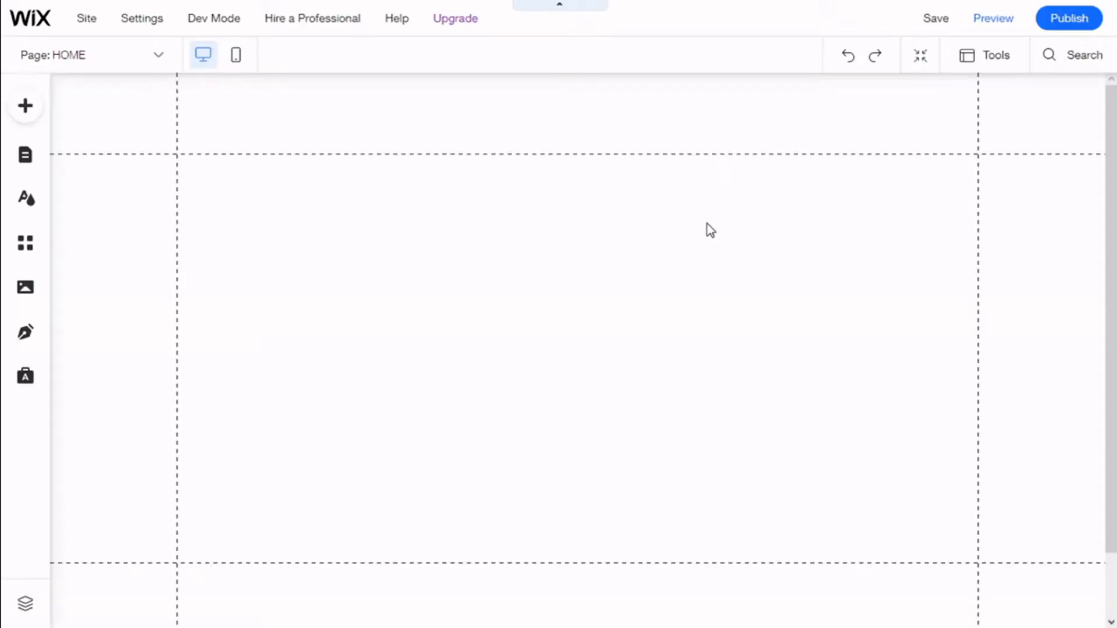
left_click(34, 114)
left_click(208, 223)
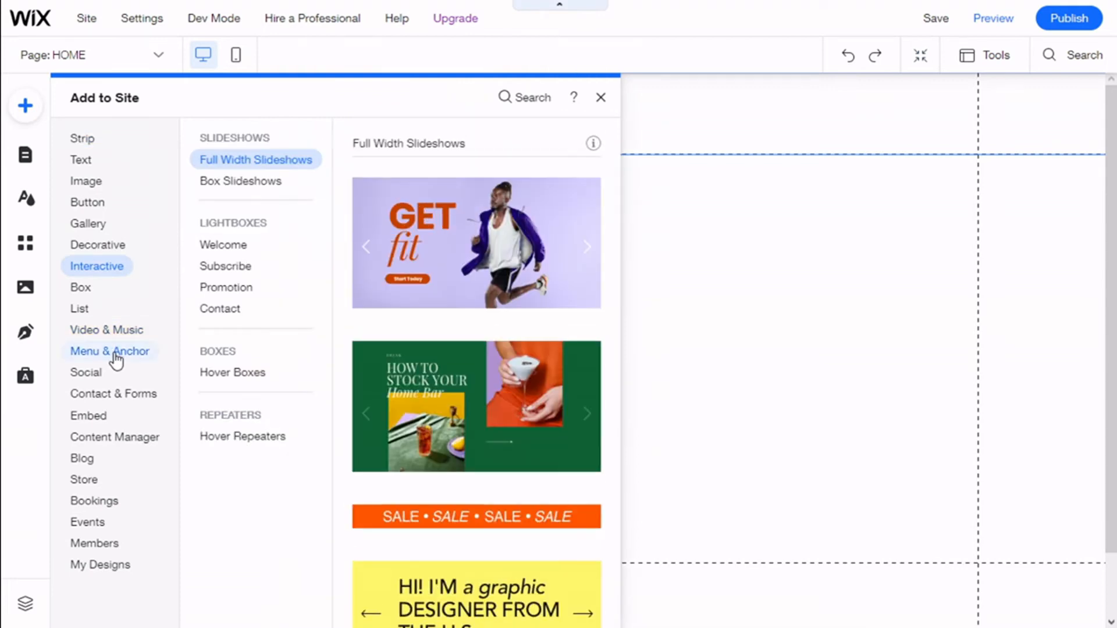
left_click(116, 355)
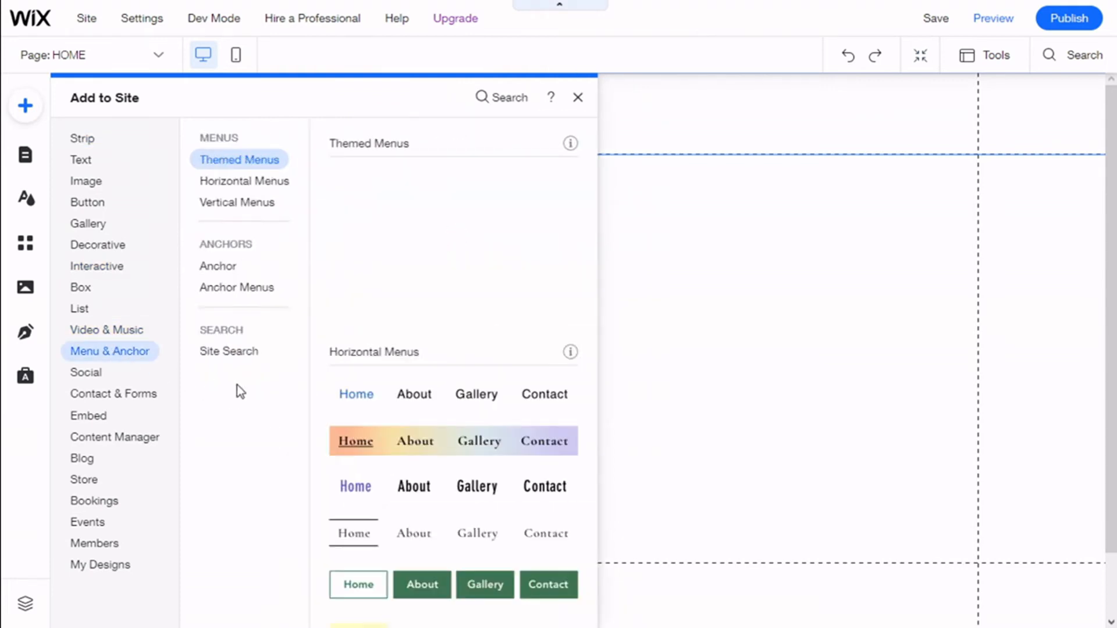
left_click(247, 354)
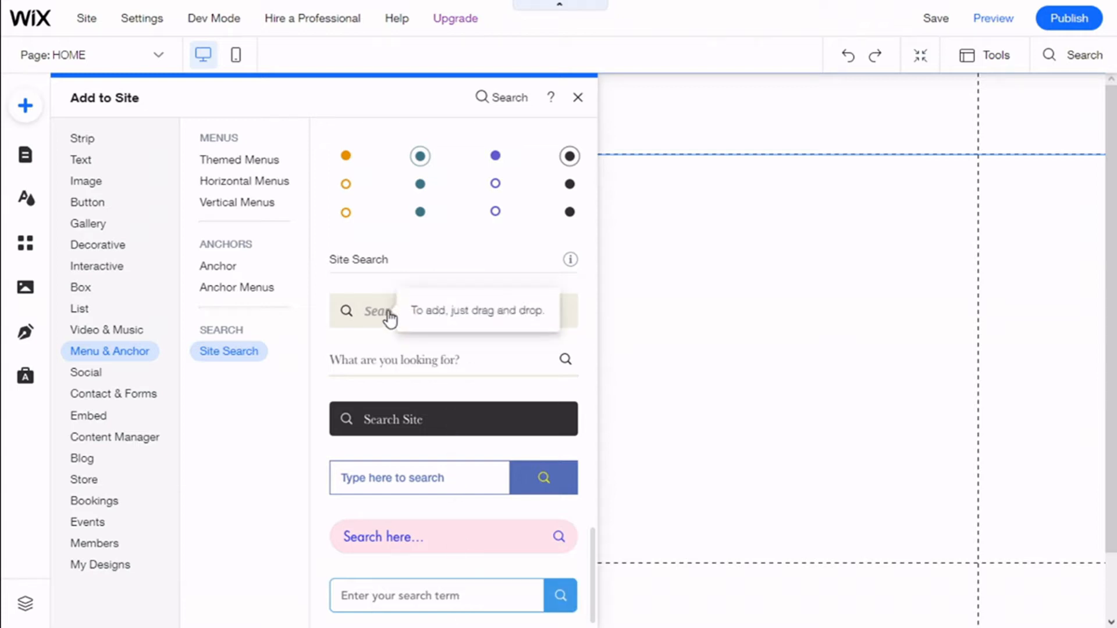
left_click_drag(429, 317, 788, 134)
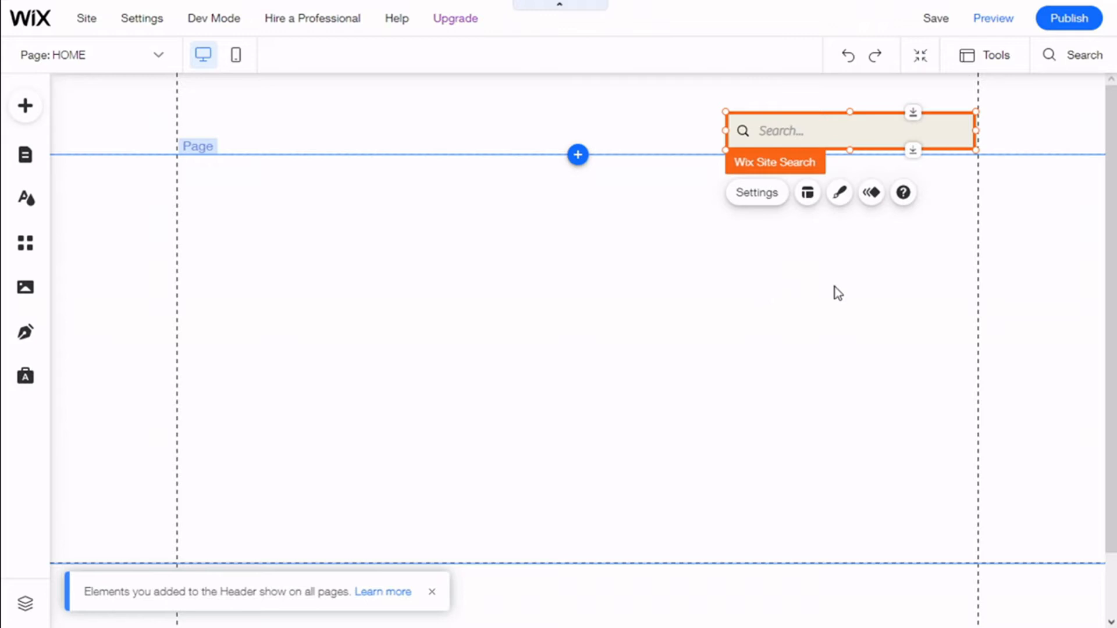
Set the search bar's placeholder text to "Search" and keep quick search enabled
left_click(768, 196)
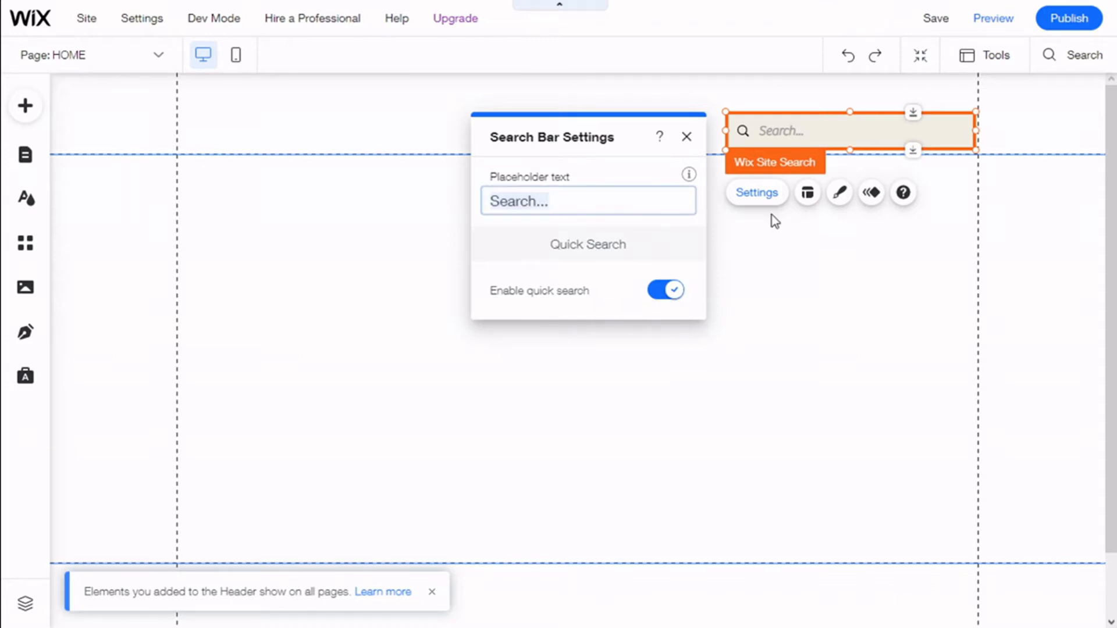
left_click(590, 200)
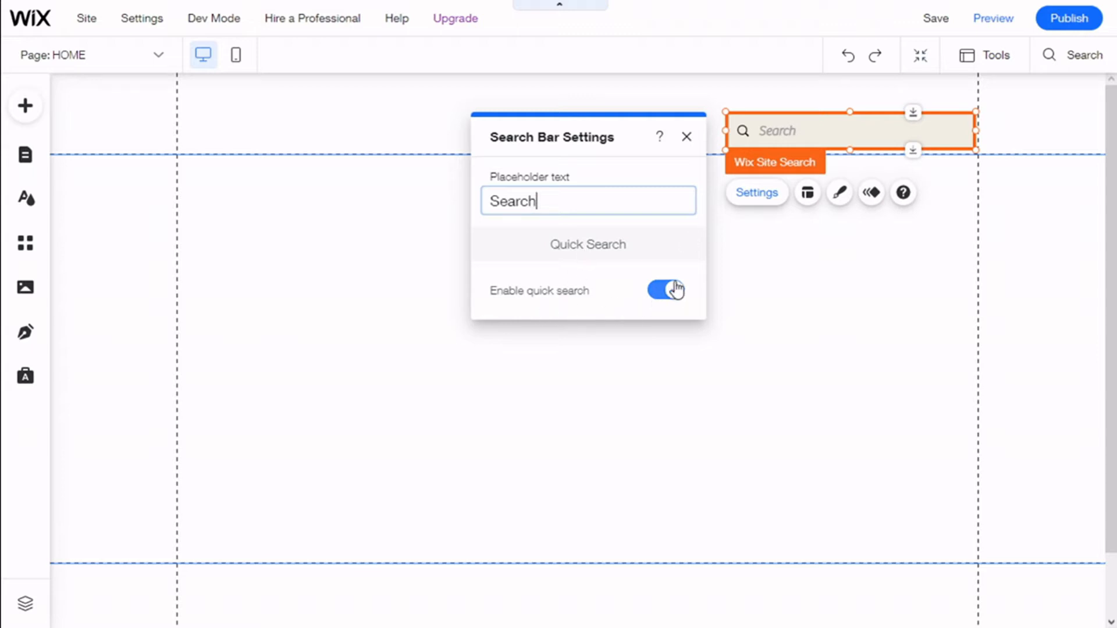
mouse_move(687, 244)
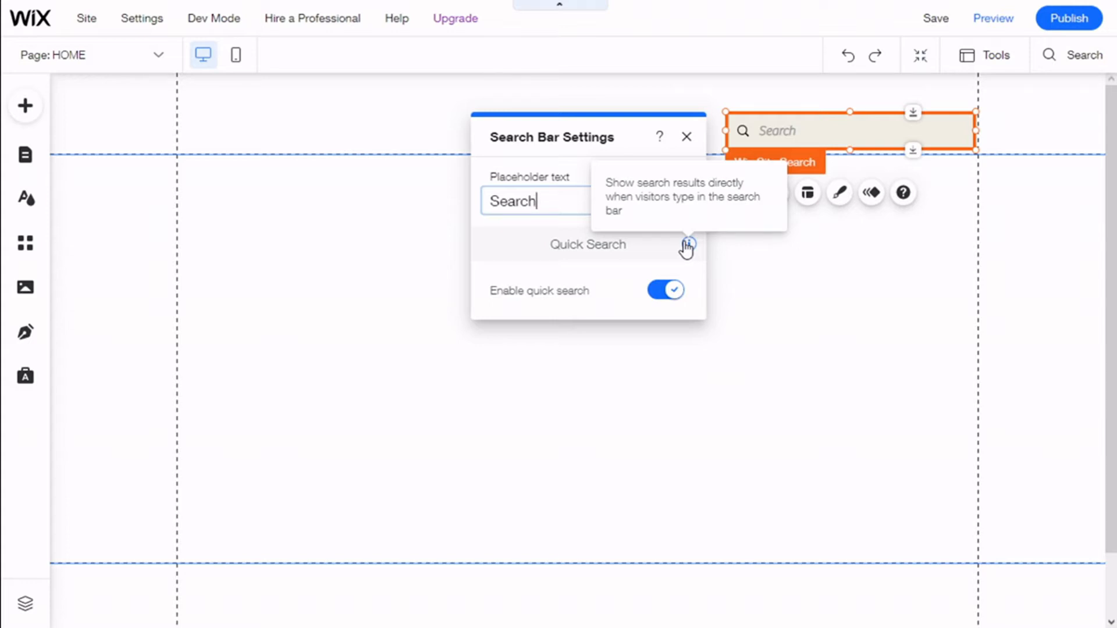
left_click(662, 300)
left_click(662, 300)
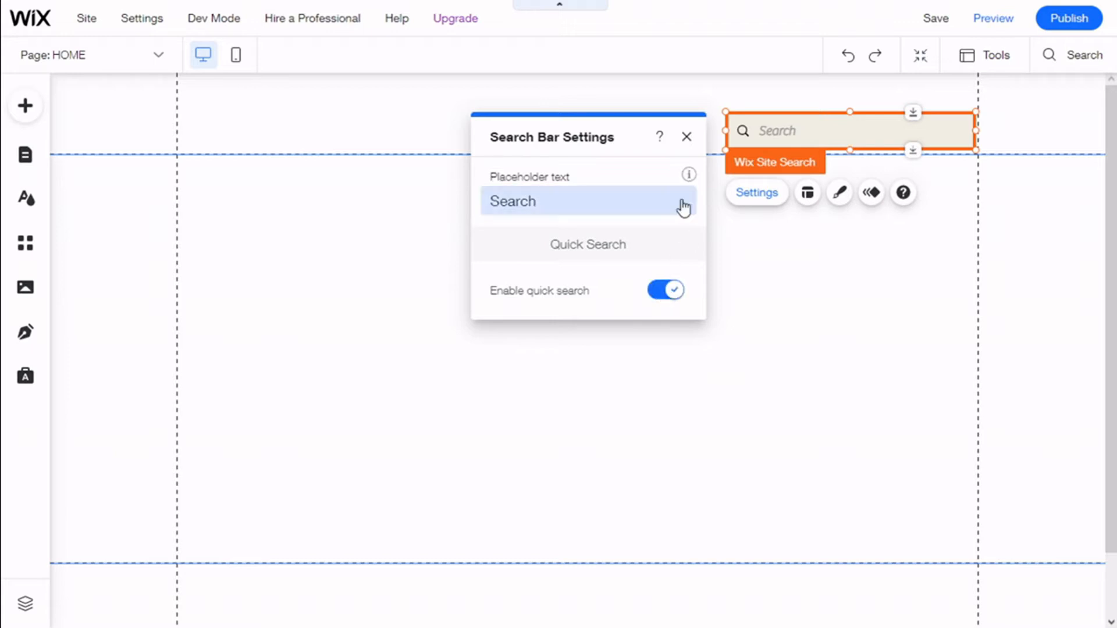
left_click(684, 140)
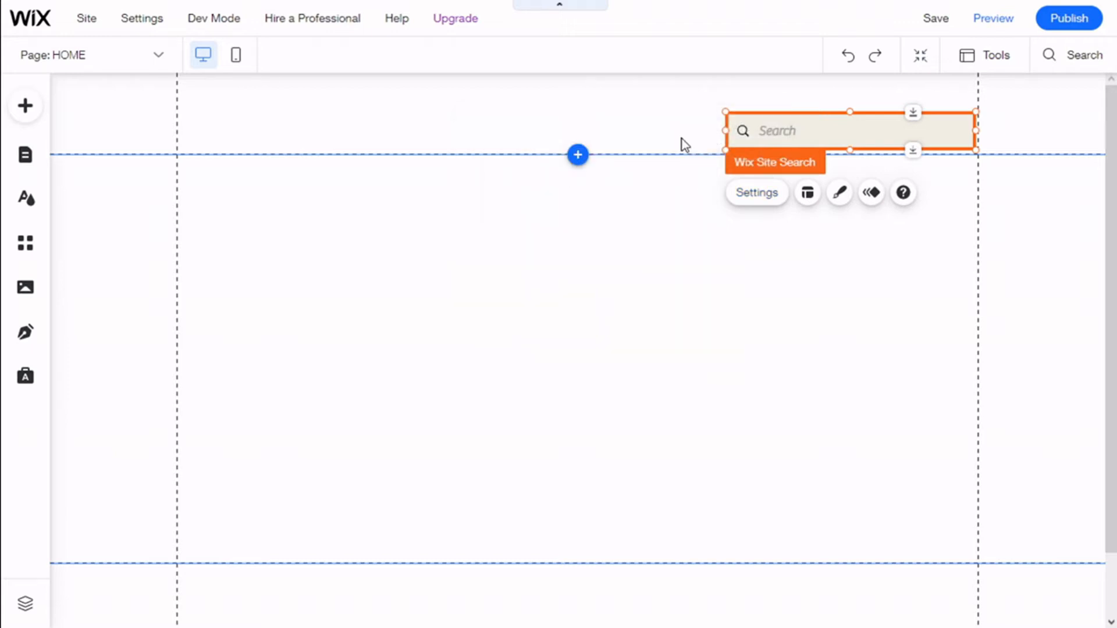
Try the search bar layout with a separate icon button and return to the layout with the icon inside the field
left_click(809, 194)
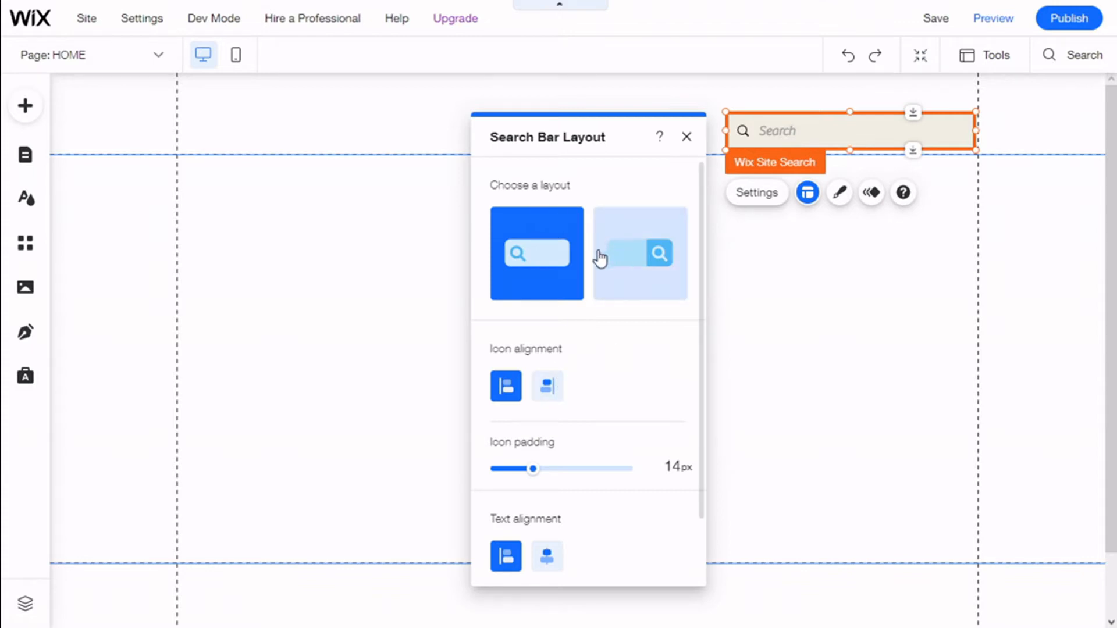
left_click(626, 266)
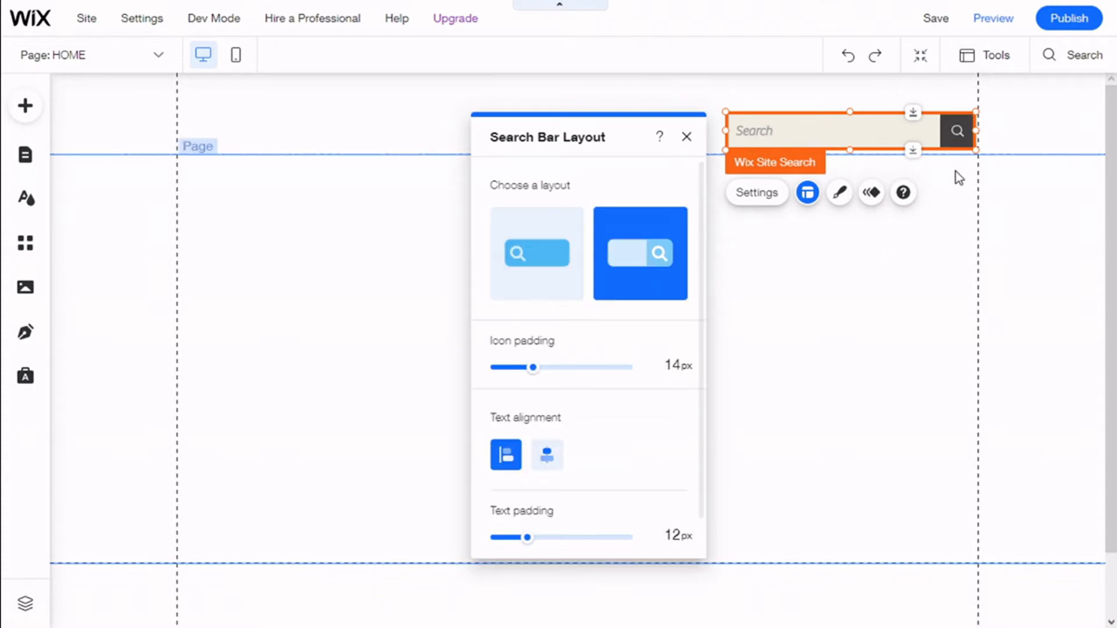
left_click(572, 257)
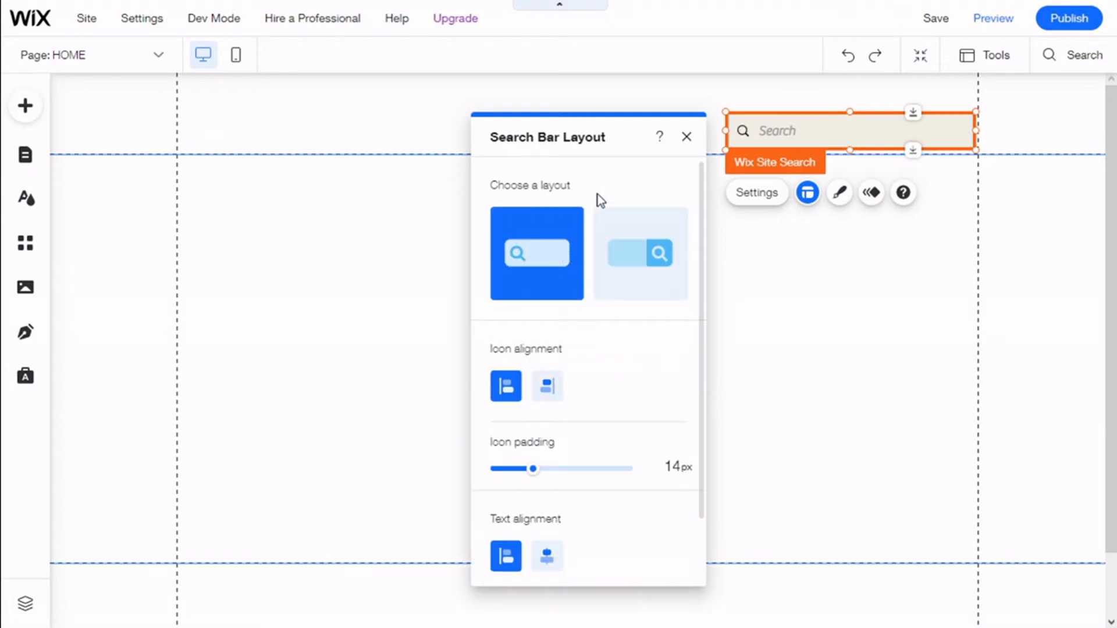
Align the search bar's icon to the right and set the icon padding to 15 px
scroll(601, 271, "down", 2)
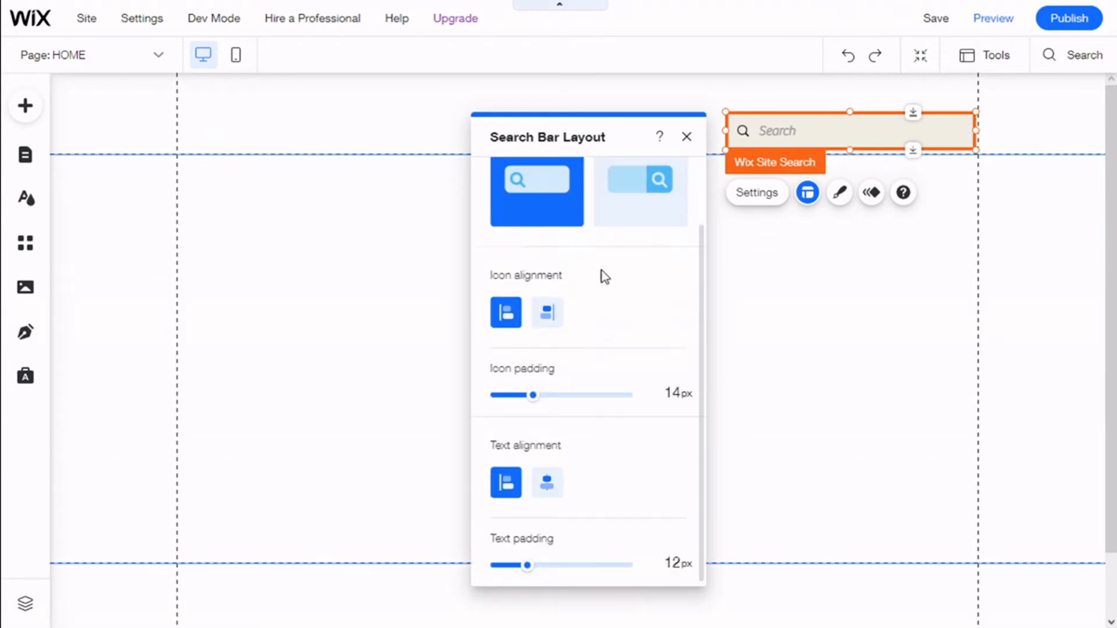
left_click(543, 314)
left_click(507, 315)
left_click(555, 316)
left_click(518, 317)
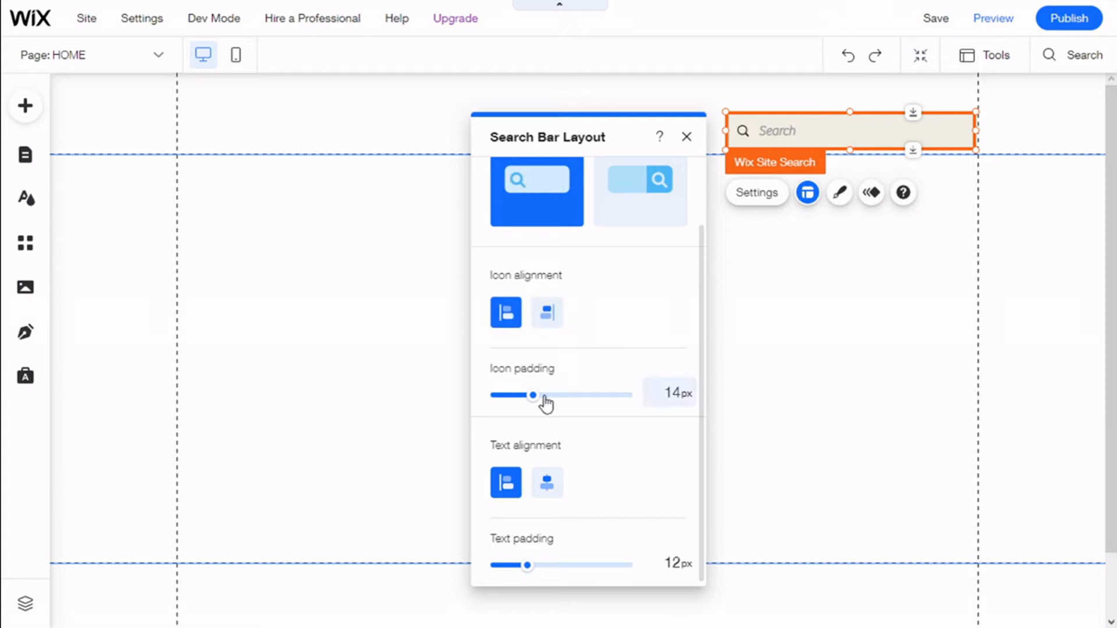
mouse_move(536, 402)
left_mouse_down()
mouse_move(524, 407)
mouse_move(534, 407)
left_mouse_up()
left_click(551, 321)
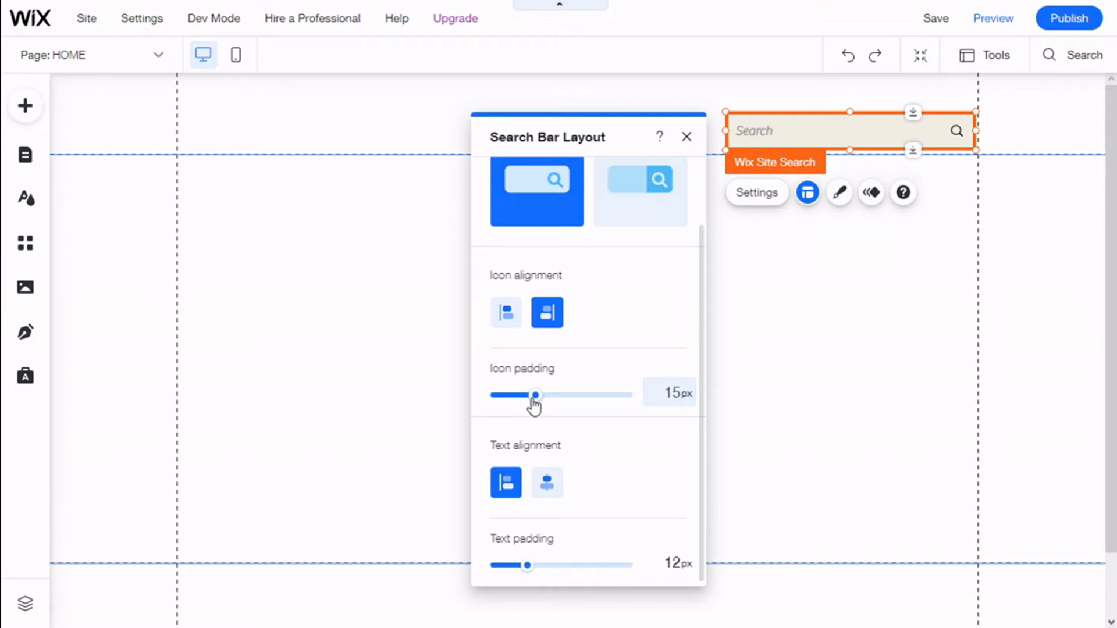
Try centred text and a left-aligned icon in the search bar, and restore left-aligned text with a right-aligned icon
left_click(547, 482)
scroll(547, 488, "up", 1)
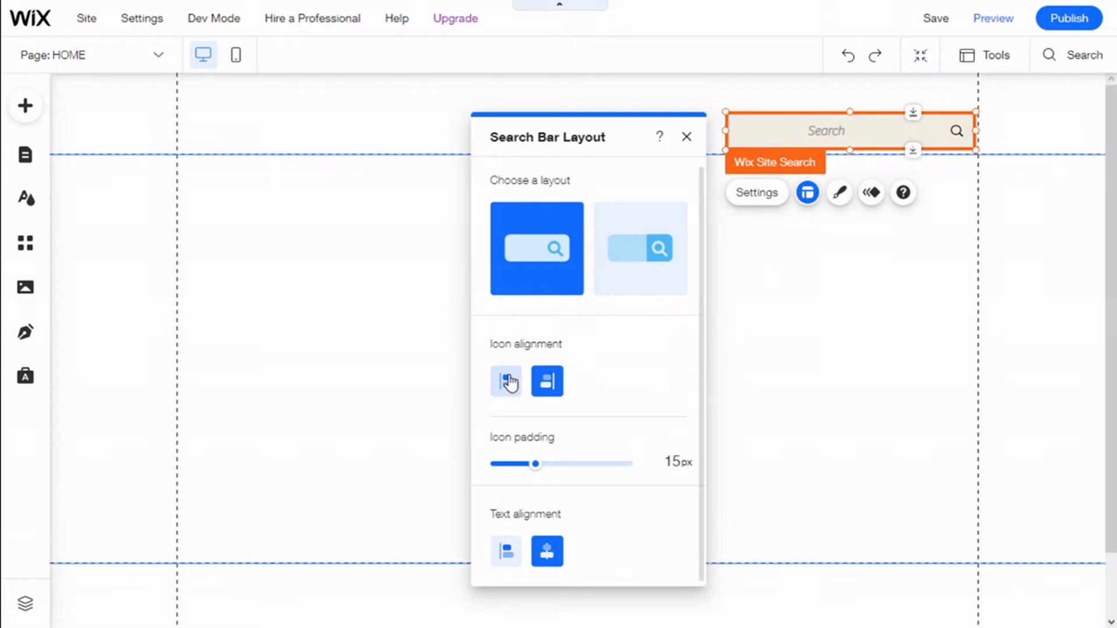
left_click(507, 381)
left_click(534, 387)
left_click(507, 389)
left_click(507, 552)
scroll(512, 551, "down", 1)
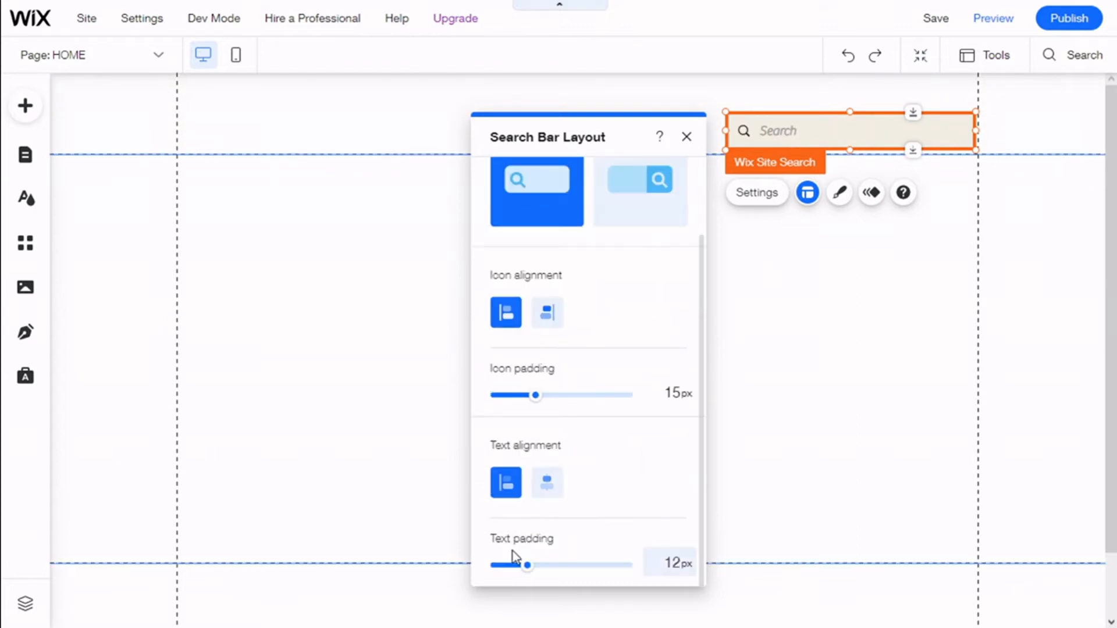
left_click(549, 314)
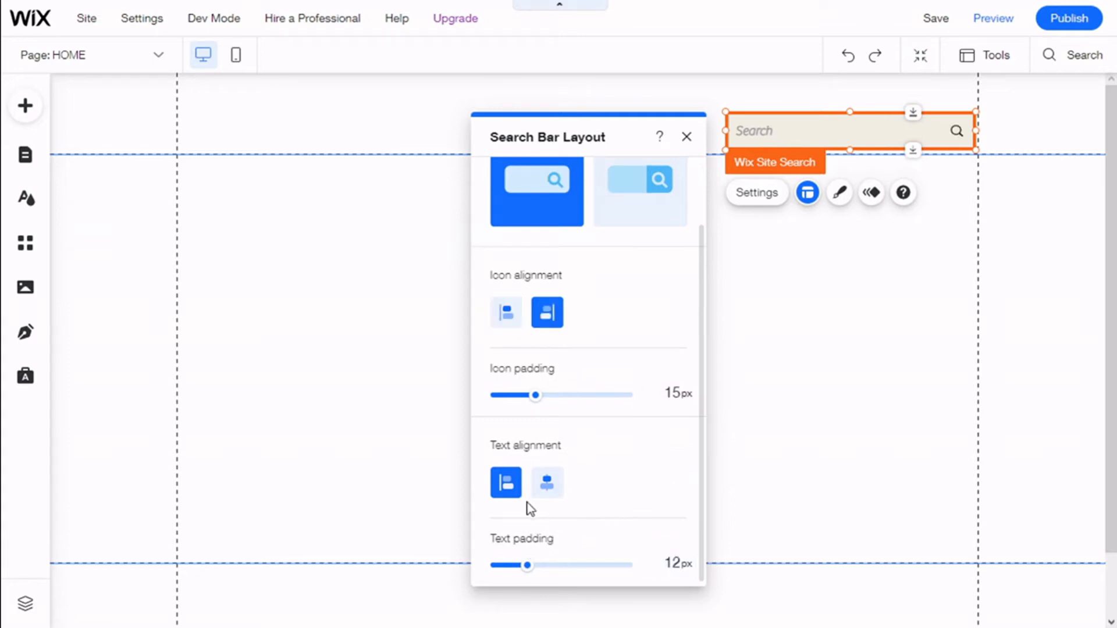
Set the search bar's text padding to 21 px and close the layout settings
left_click_drag(528, 565, 551, 566)
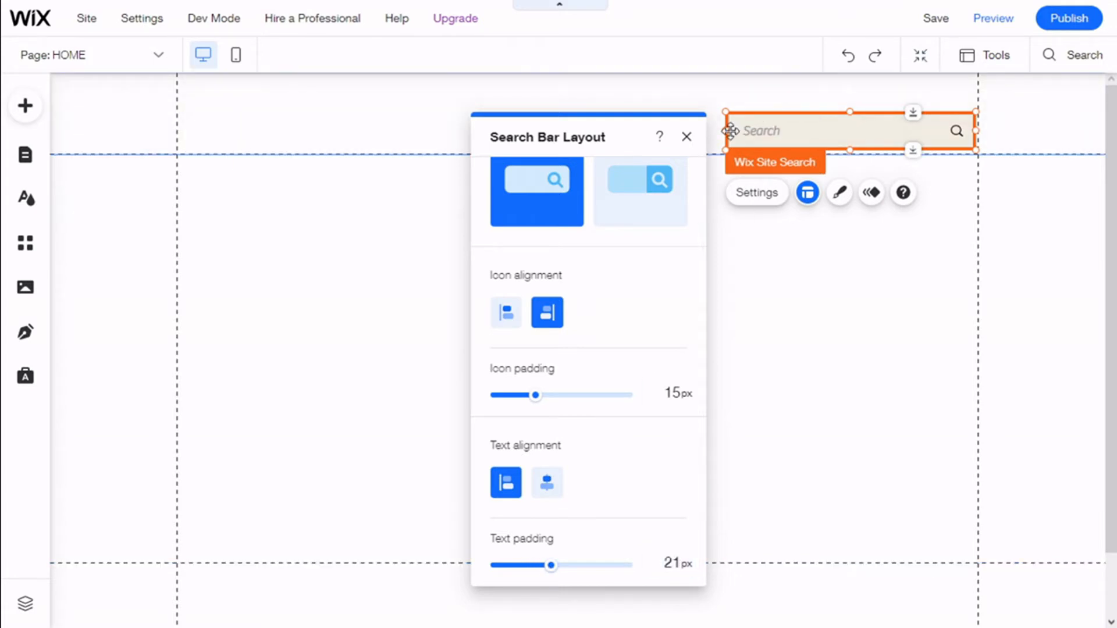
scroll(669, 331, "up", 2)
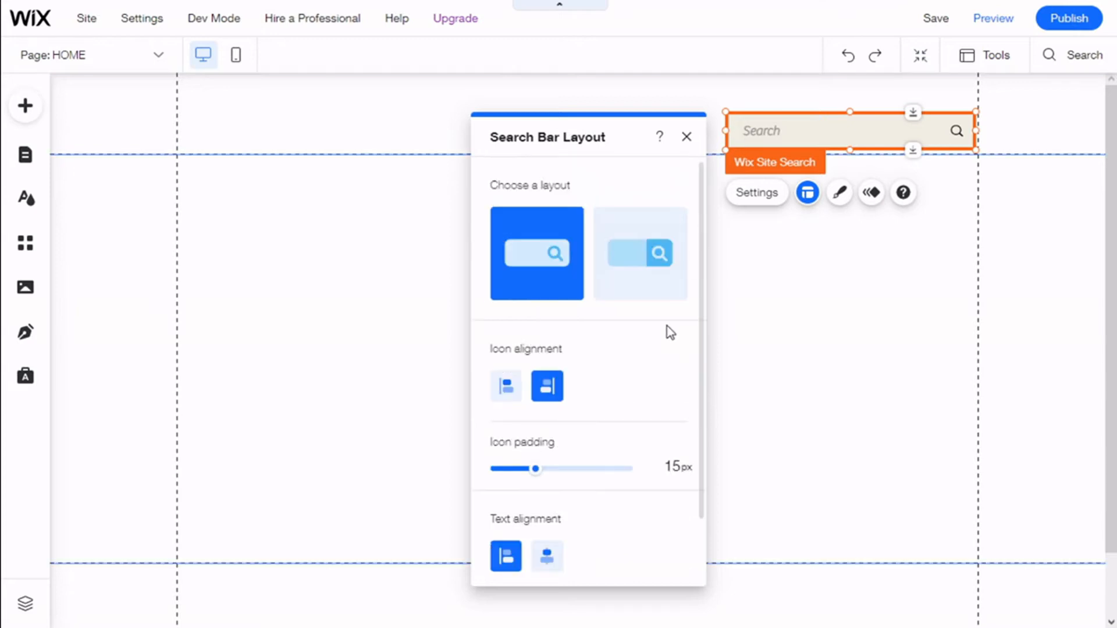
left_click(686, 137)
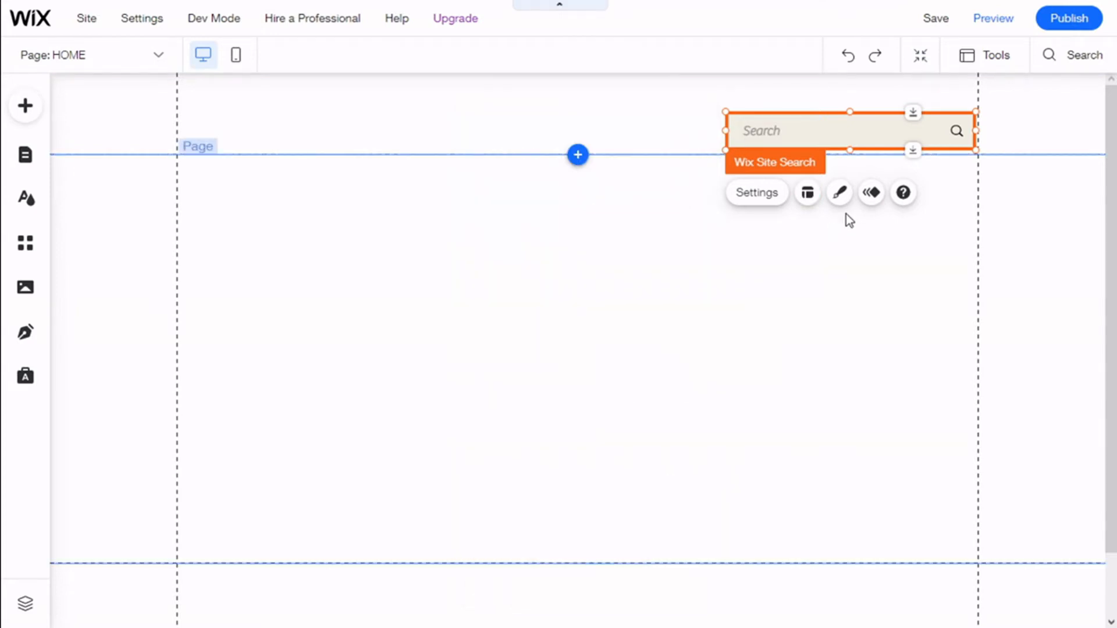
Keep the beige preset as the search bar design and open its customization for the Regular state
left_click(847, 200)
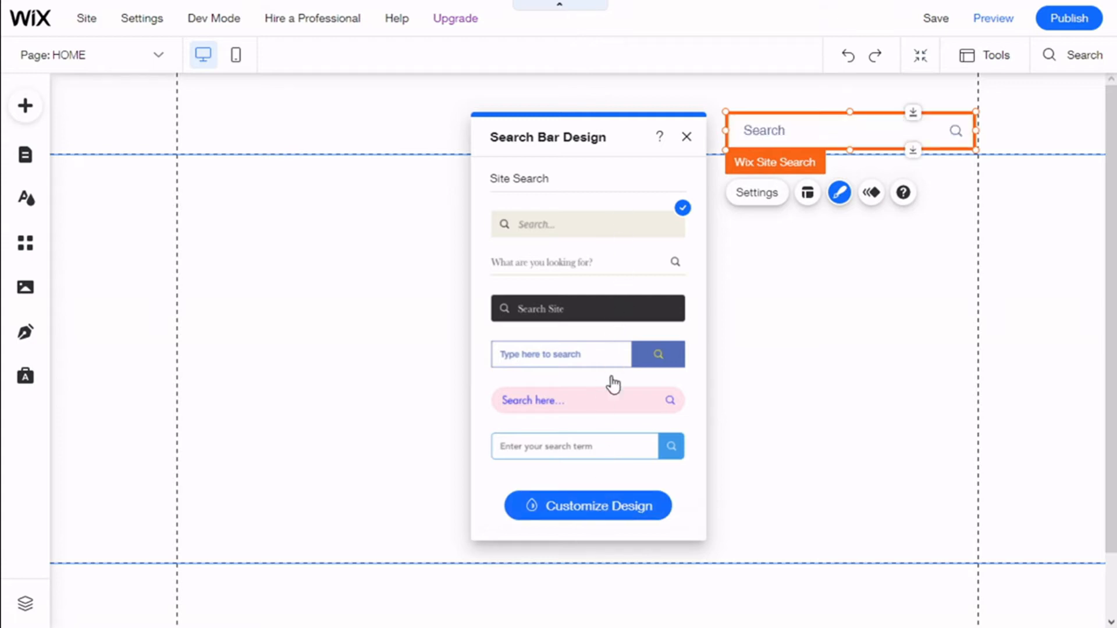
left_click(593, 223)
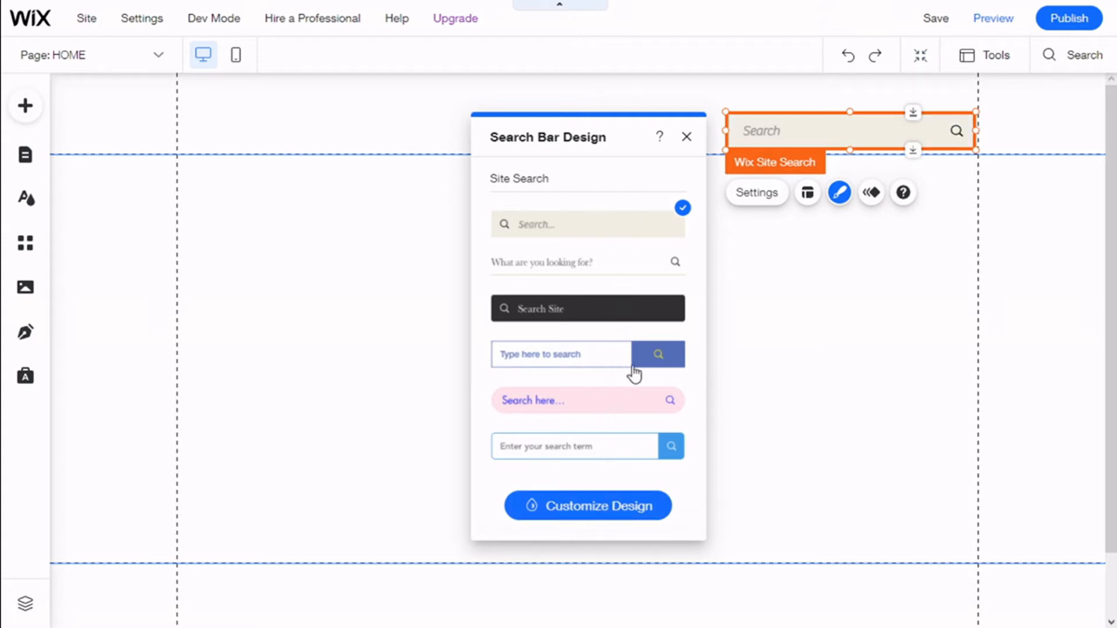
left_click(608, 514)
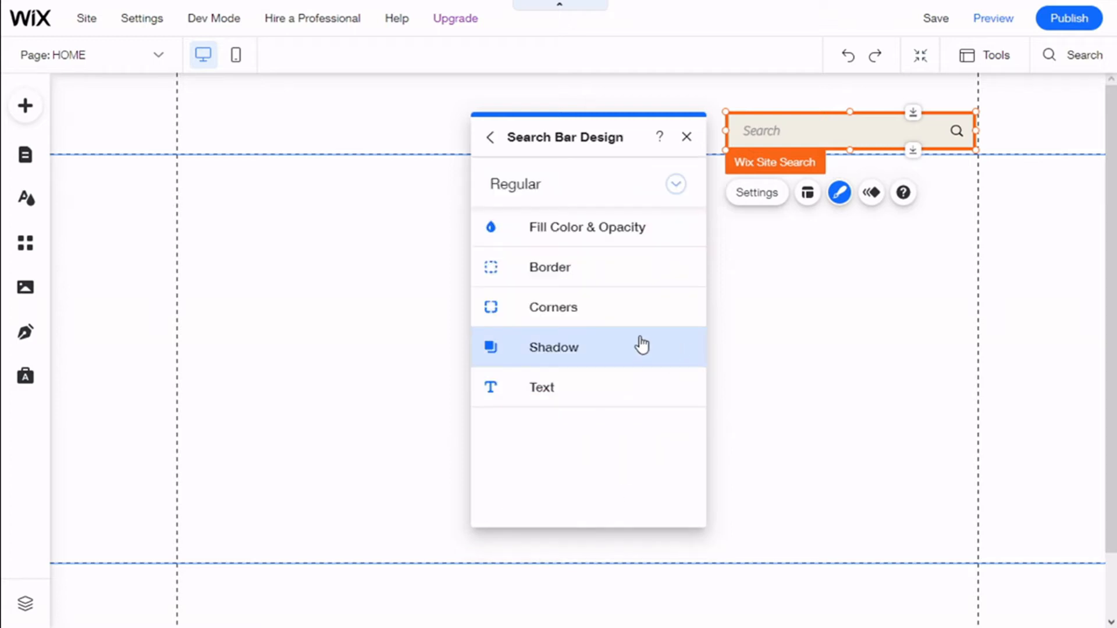
left_click(669, 196)
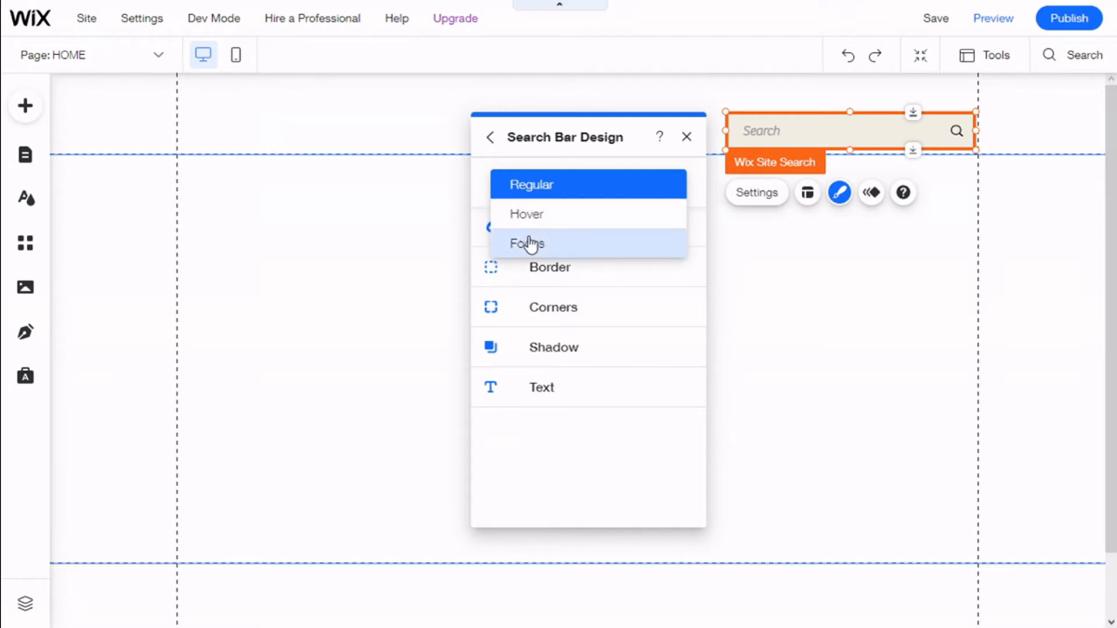
left_click(546, 185)
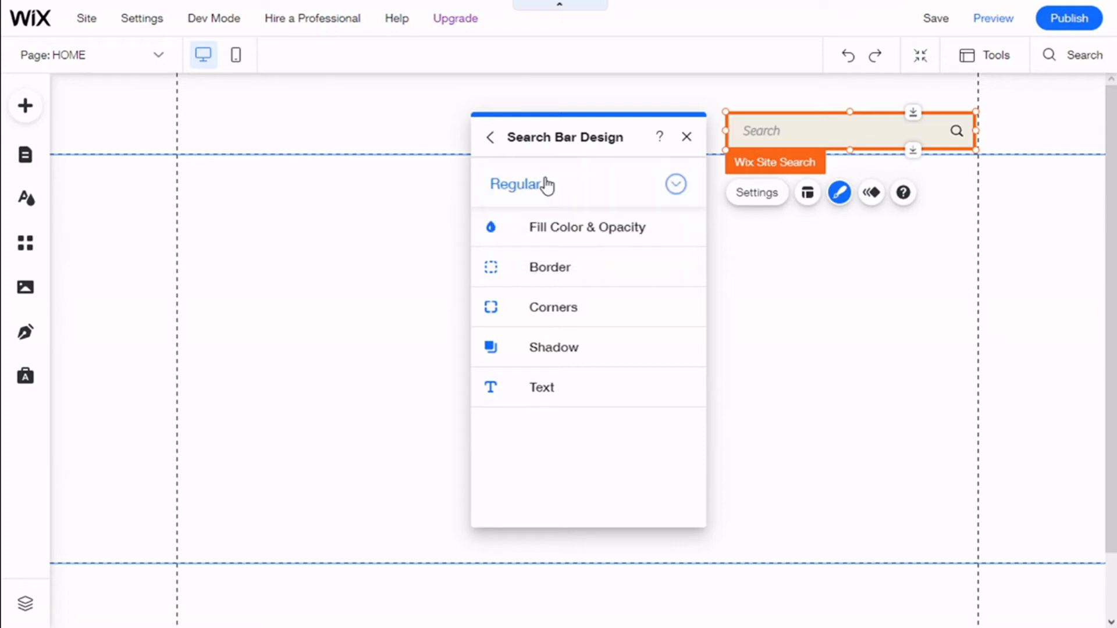
Set the search bar's input field background to the white theme colour #FFFFFF
left_click(557, 235)
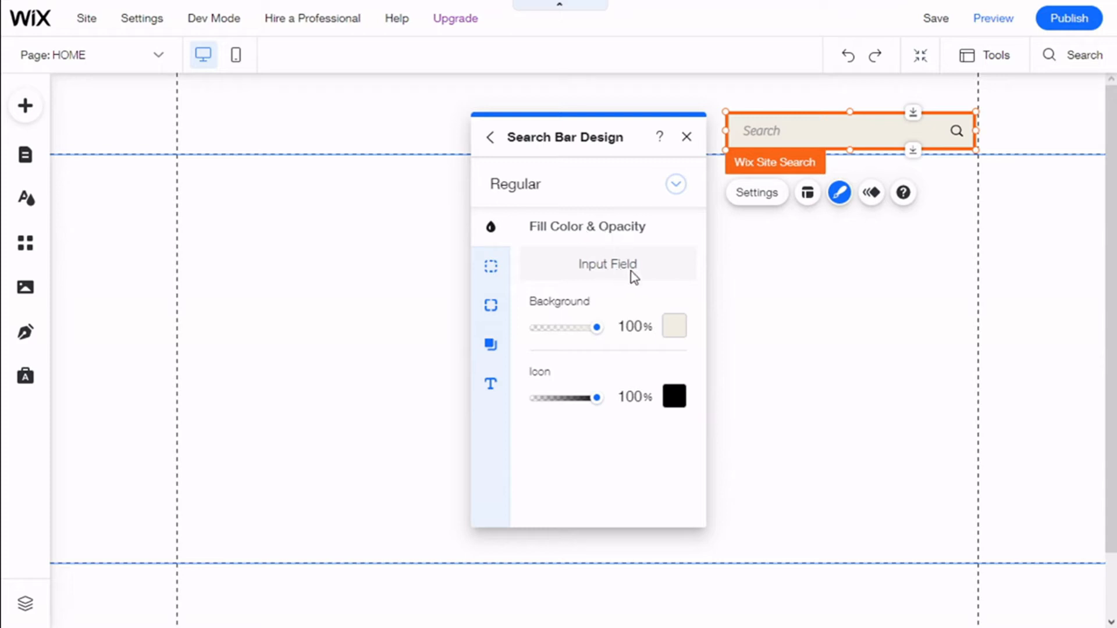
left_click(676, 325)
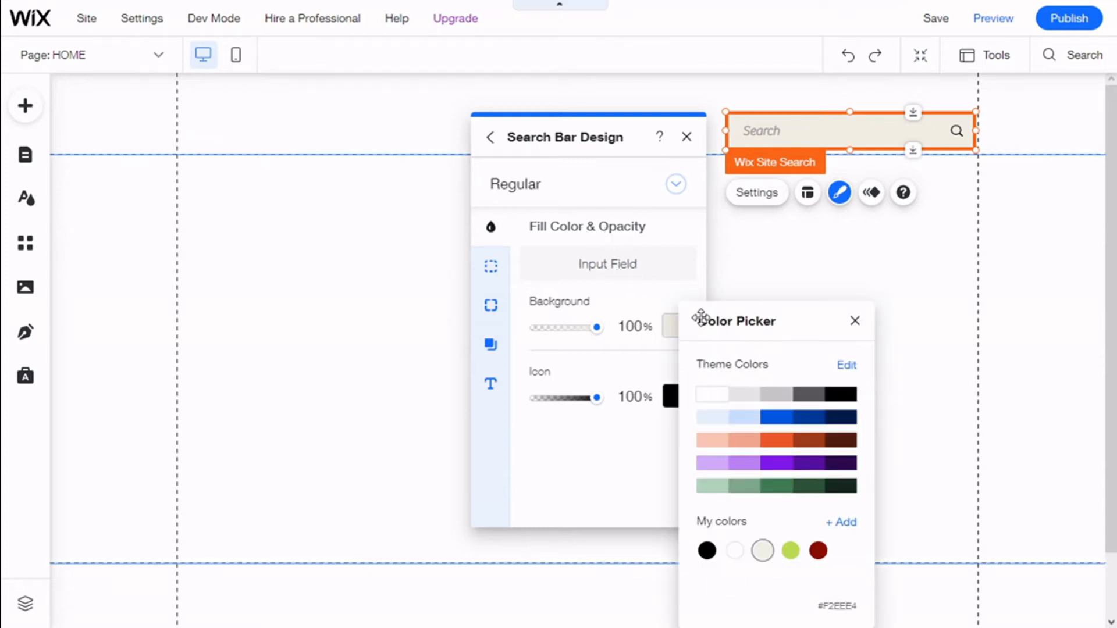
left_click(840, 395)
left_click(750, 397)
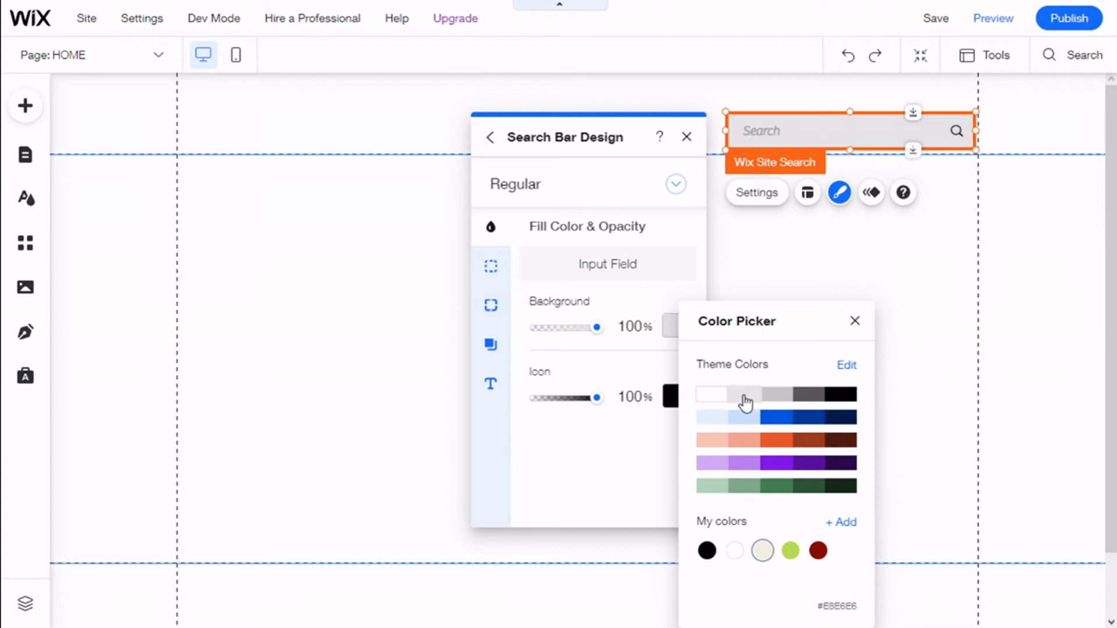
left_click(724, 399)
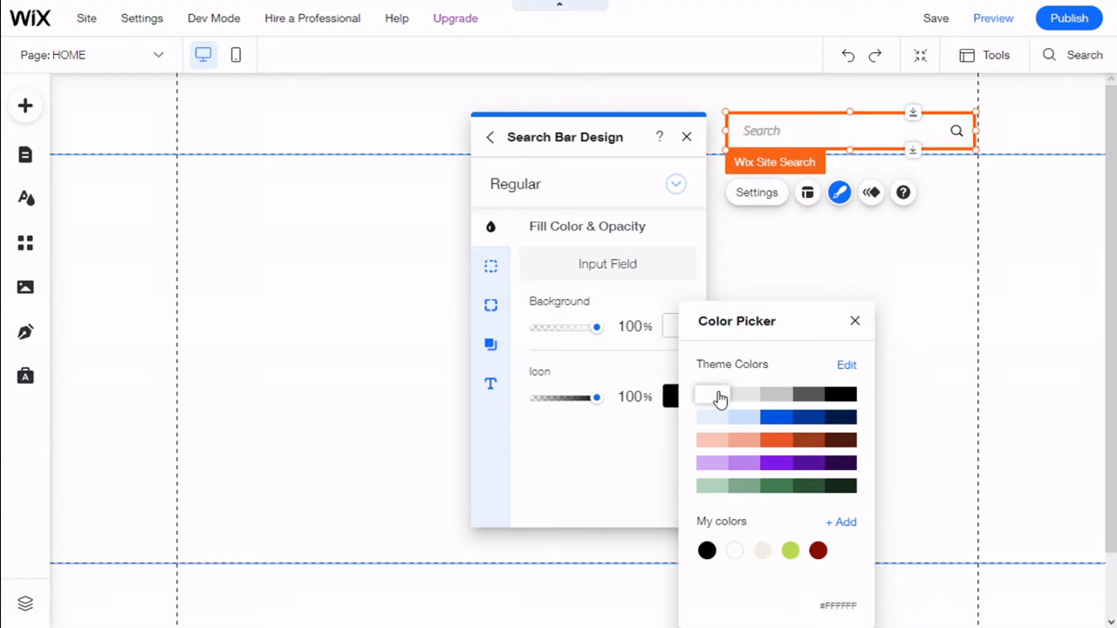
left_click(626, 364)
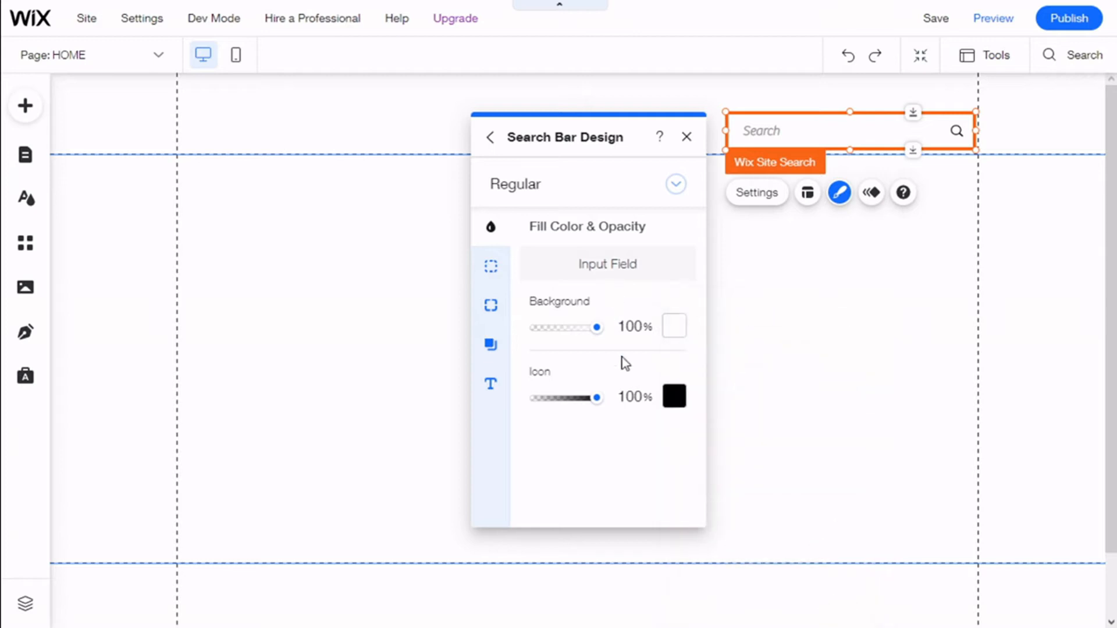
Set the search bar's icon colour to the black theme colour #000000
left_click(670, 399)
left_click(827, 398)
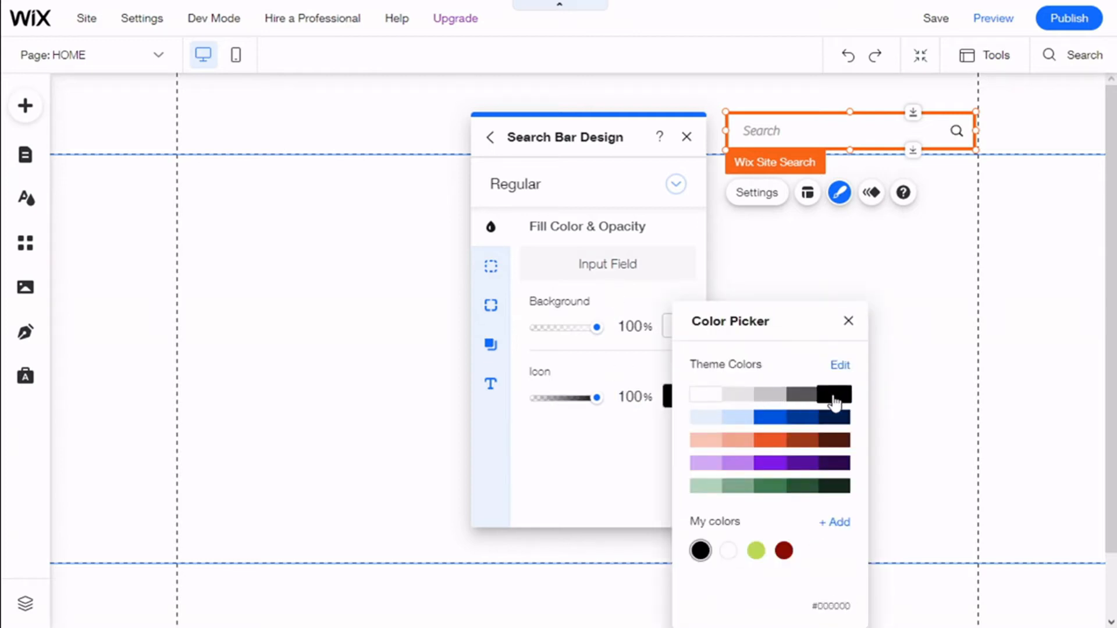
left_click(617, 416)
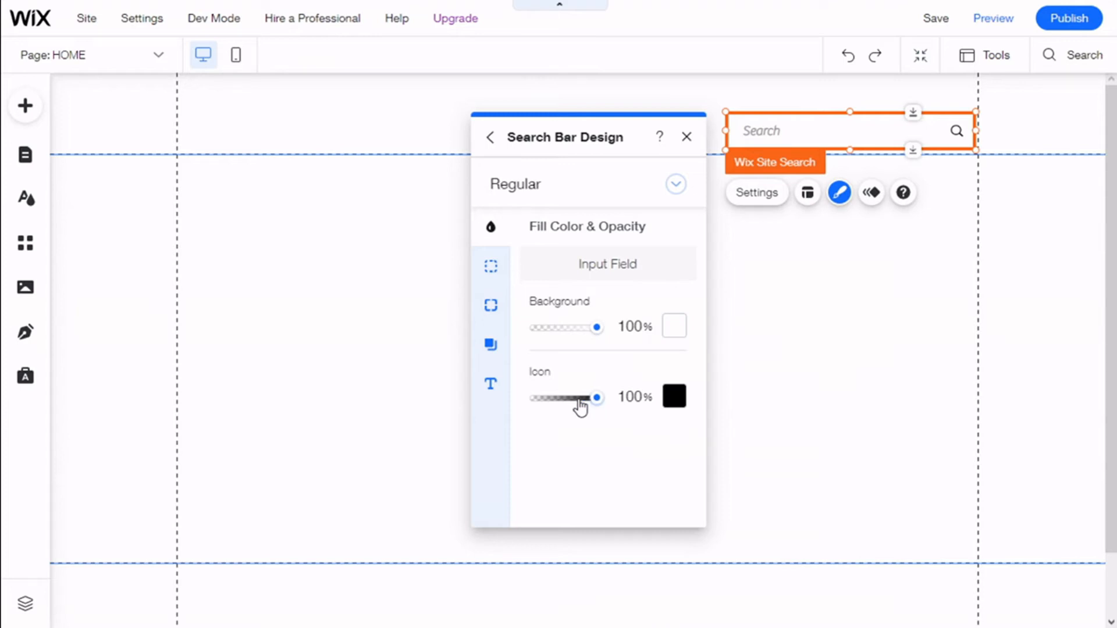
Give the search bar a border on all sides in the black theme colour #000000 with a width of 2 px
left_click(491, 268)
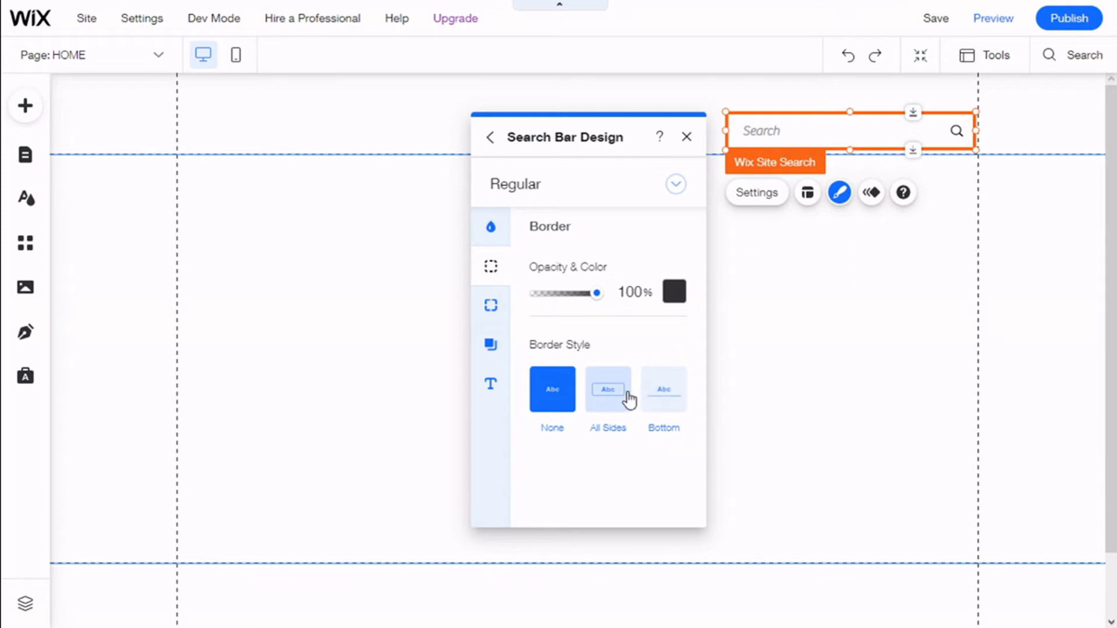
left_click(663, 391)
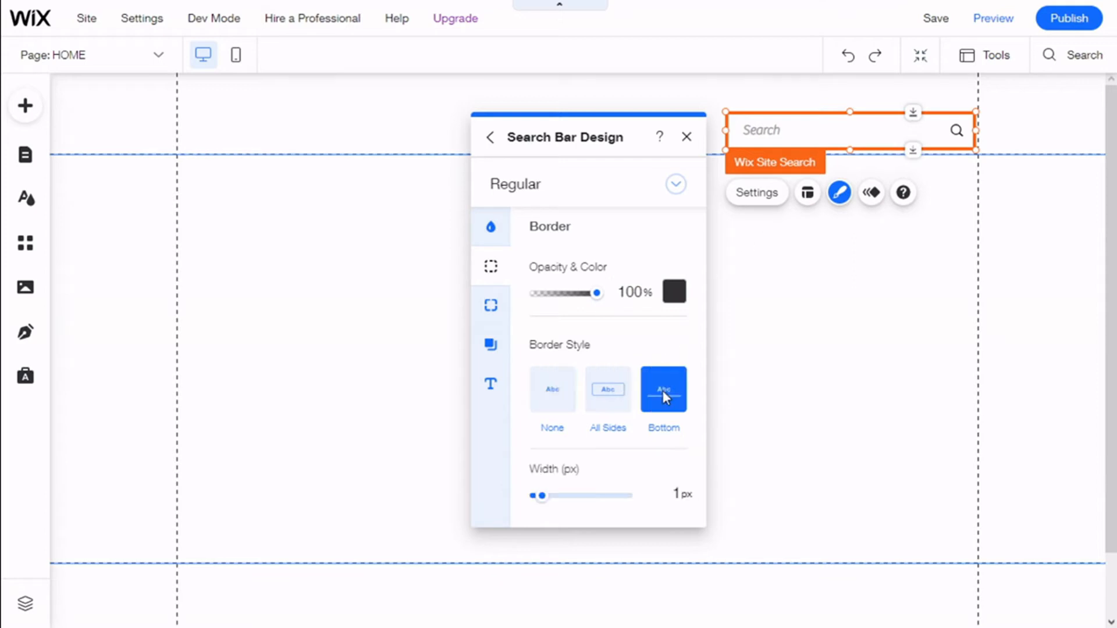
left_click(608, 393)
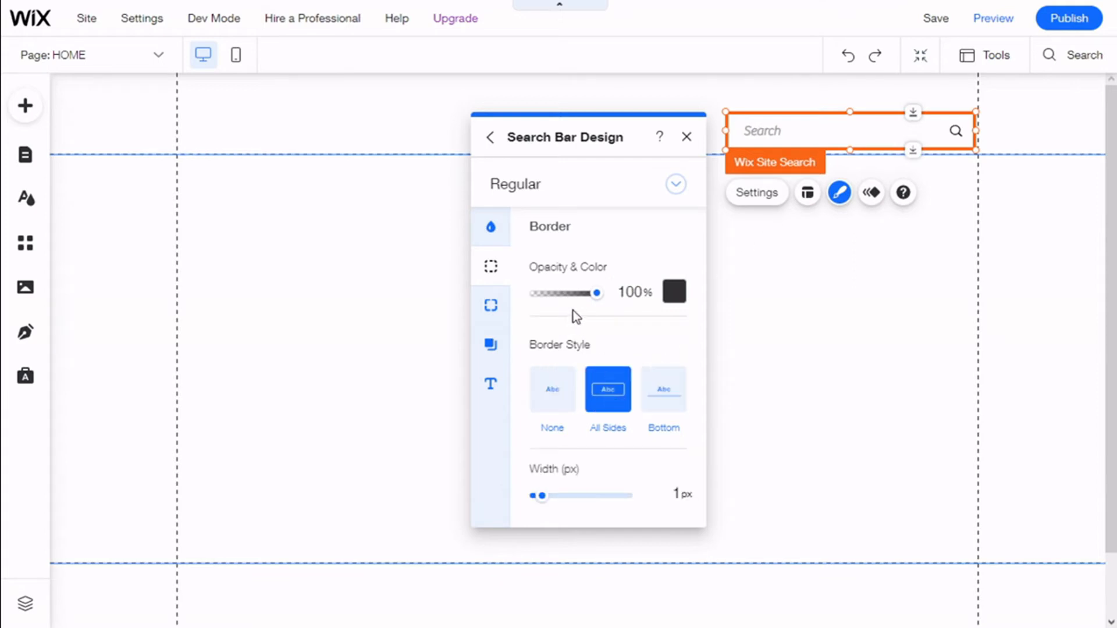
left_click(668, 298)
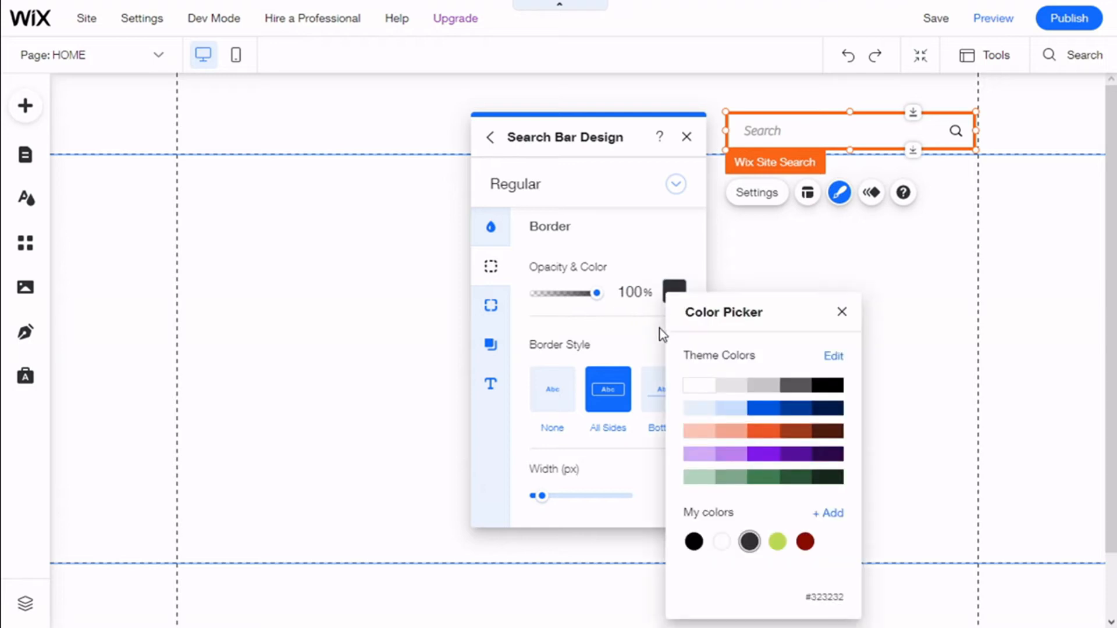
left_click(834, 386)
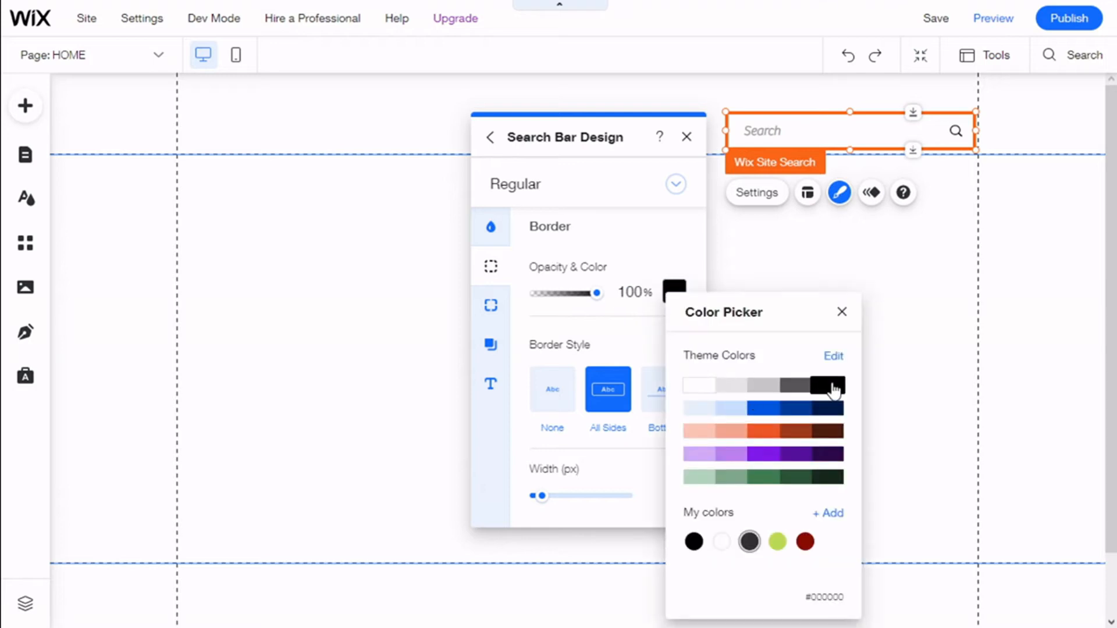
left_click(648, 249)
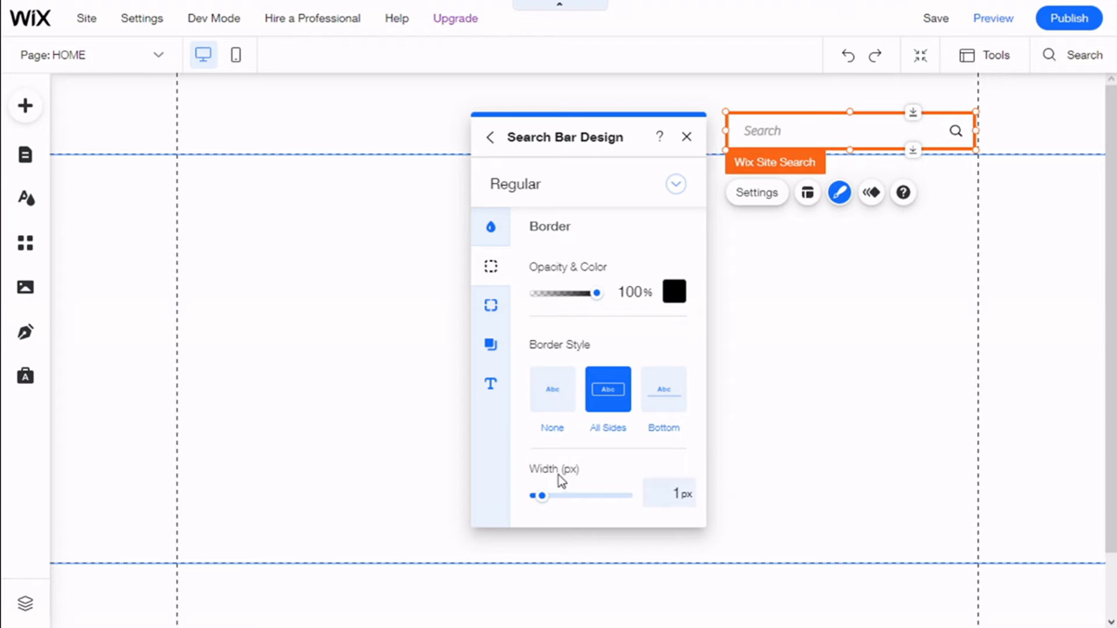
left_click_drag(548, 500, 546, 504)
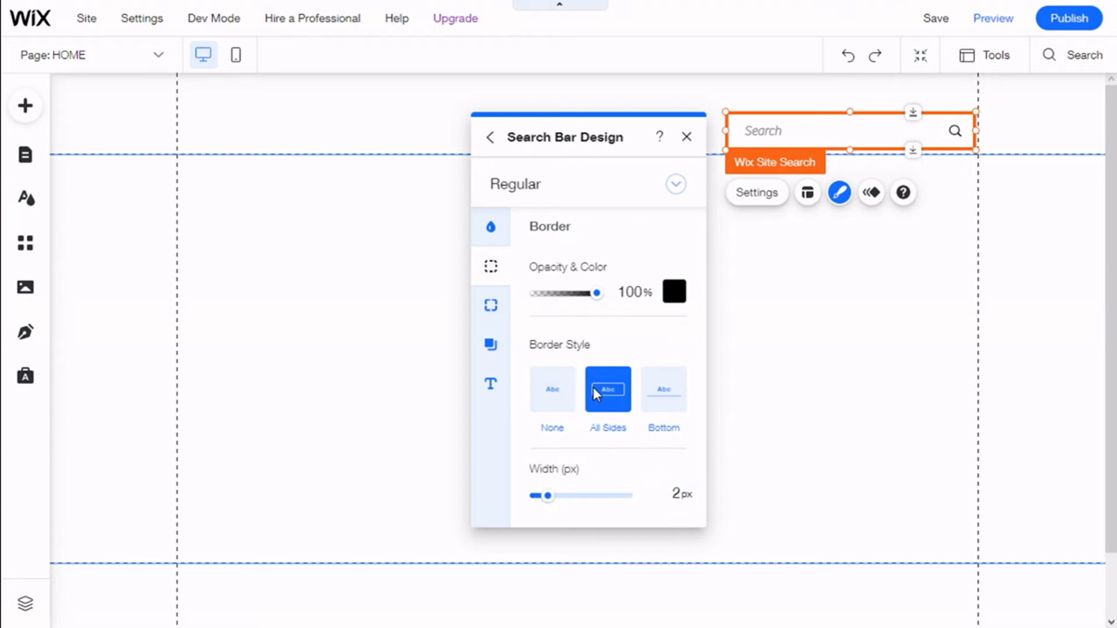
Round all four linked corners of the search bar with a radius of 10 px
left_click(502, 314)
left_click(551, 292)
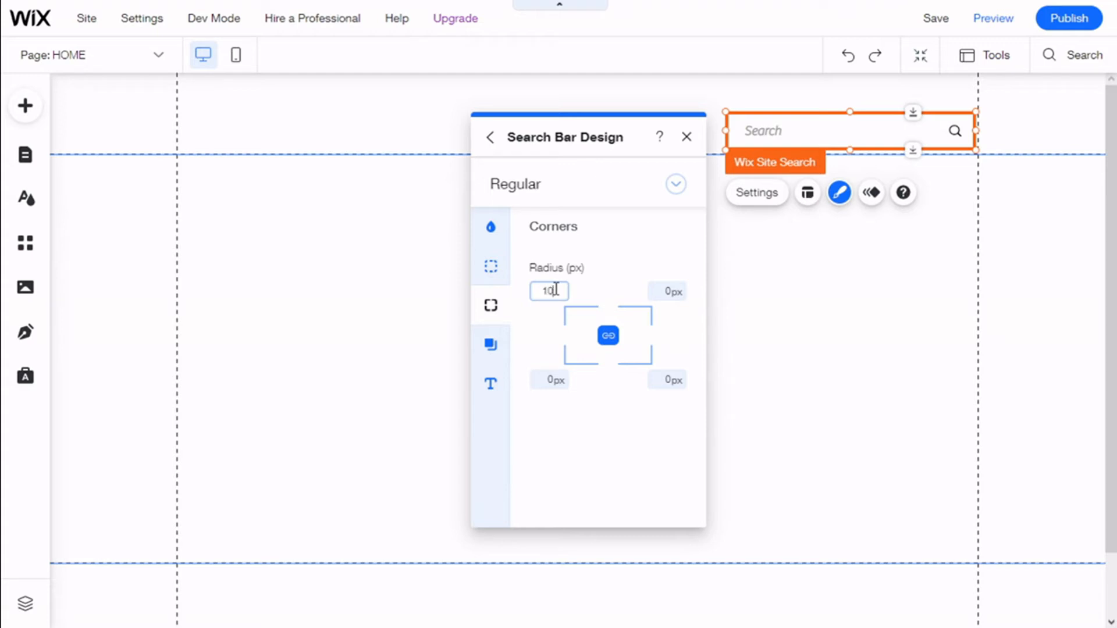
type("10")
key("Return")
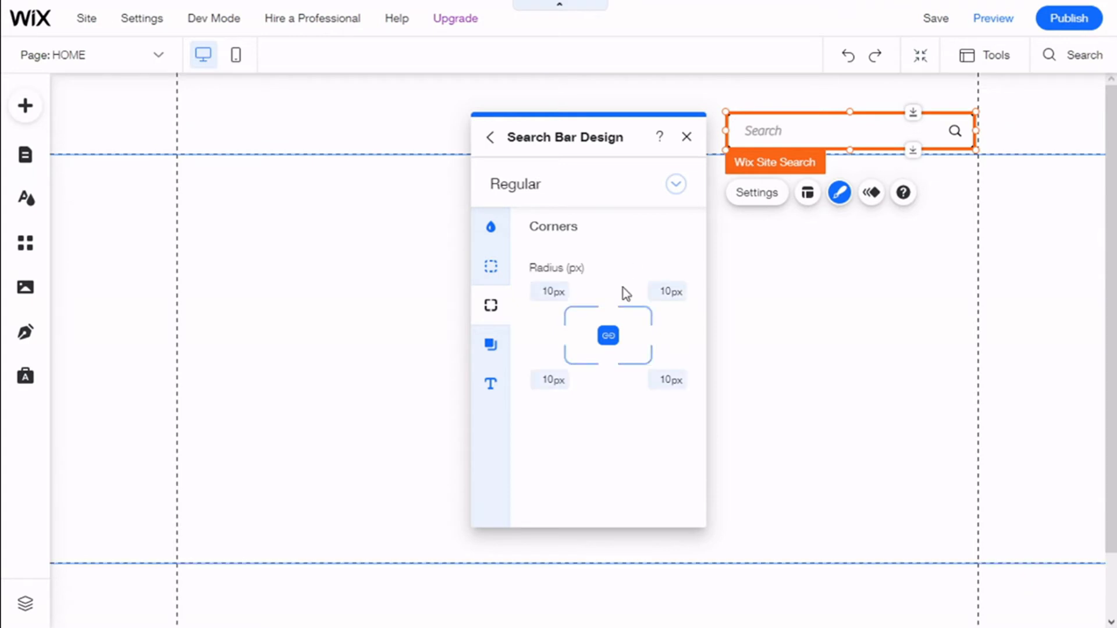
Leave the shadow disabled and set the search bar's placeholder colour to the black theme colour #000000
left_click(502, 344)
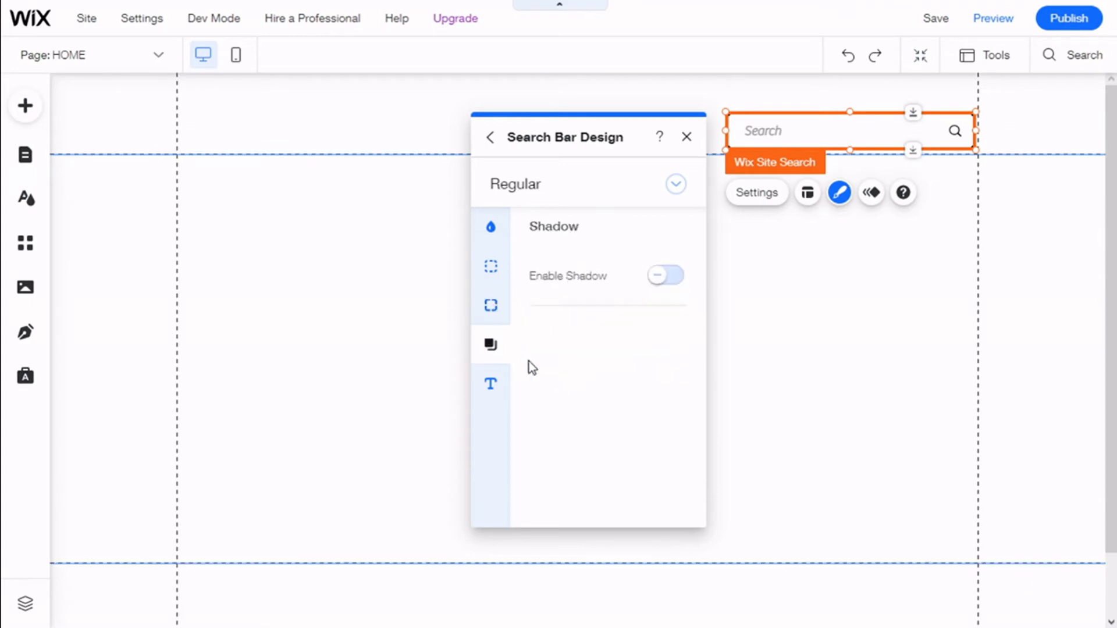
left_click(502, 396)
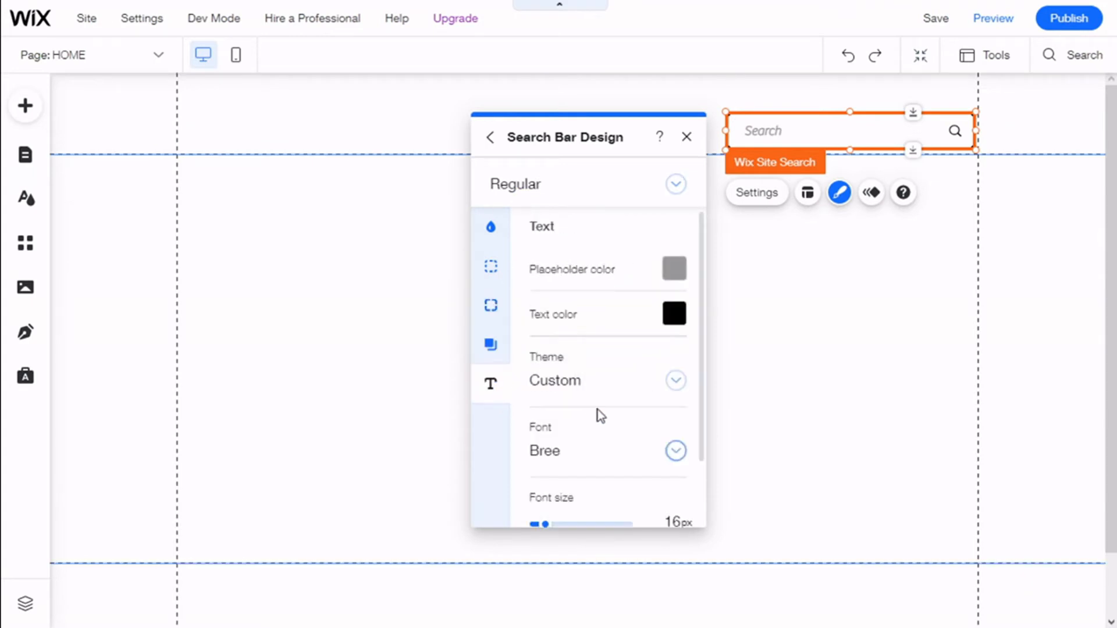
left_click(674, 268)
left_click(623, 287)
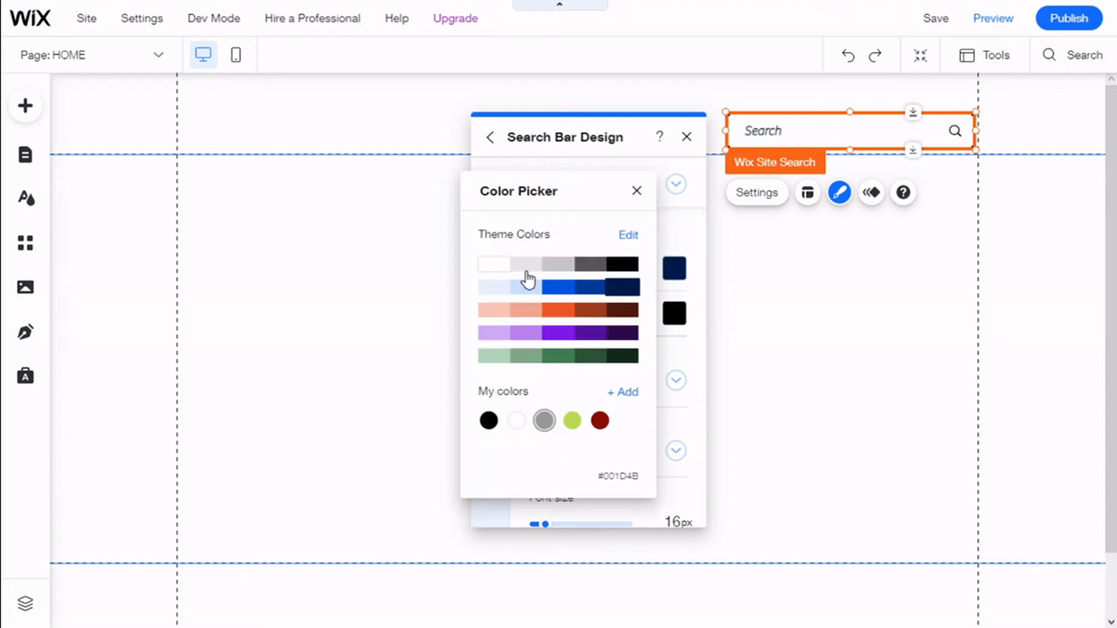
left_click(633, 266)
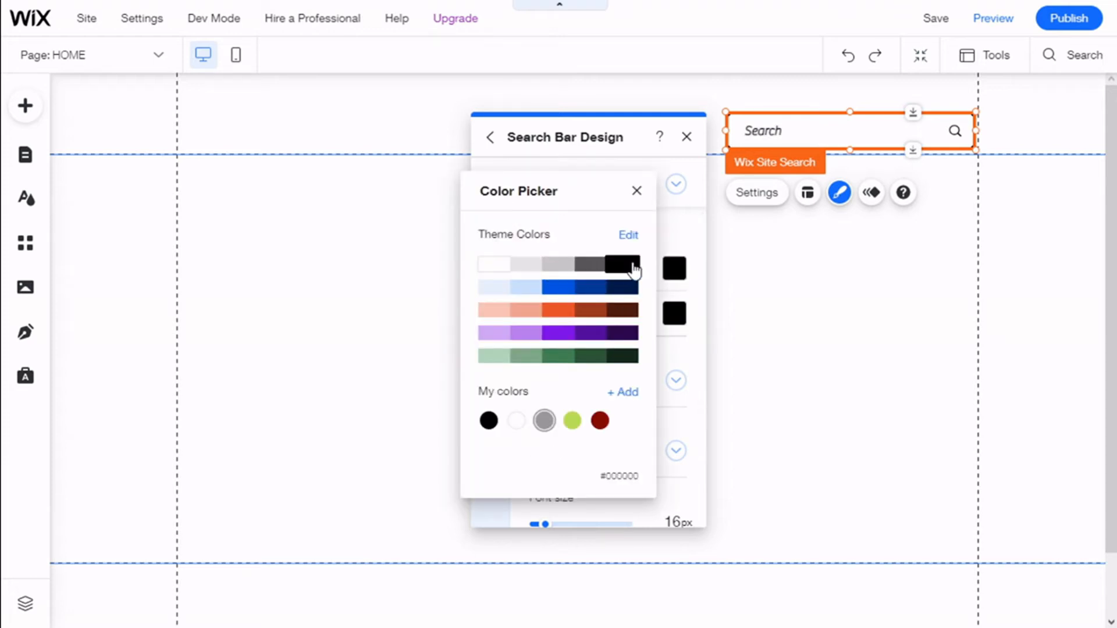
left_click(673, 235)
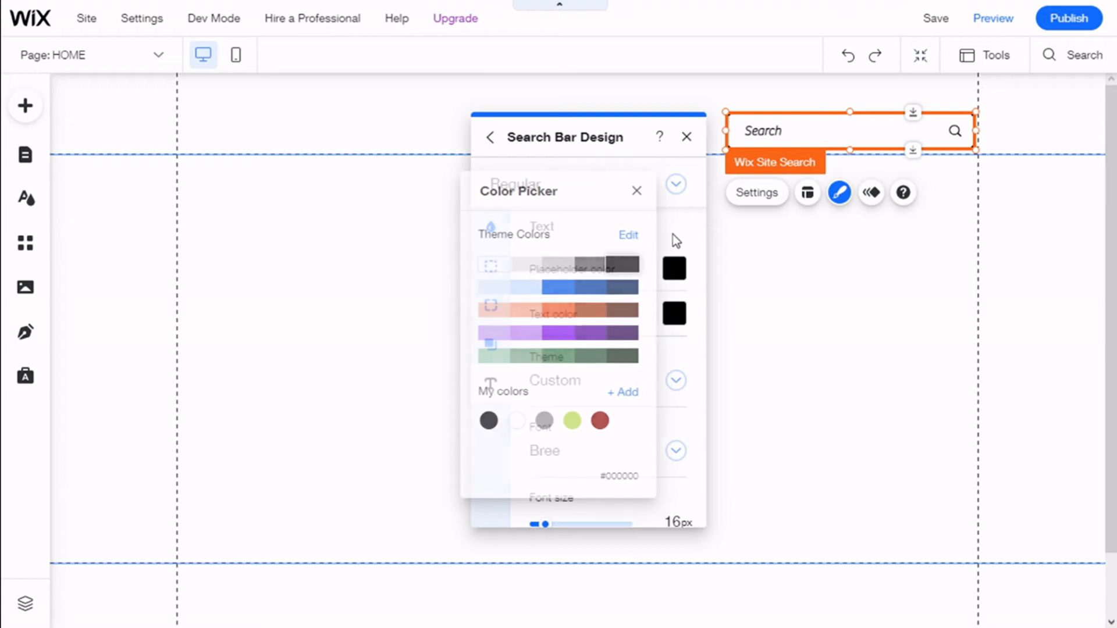
Examine the text colour, theme, font and bold options for the search bar text, keeping the current choices
left_click(677, 317)
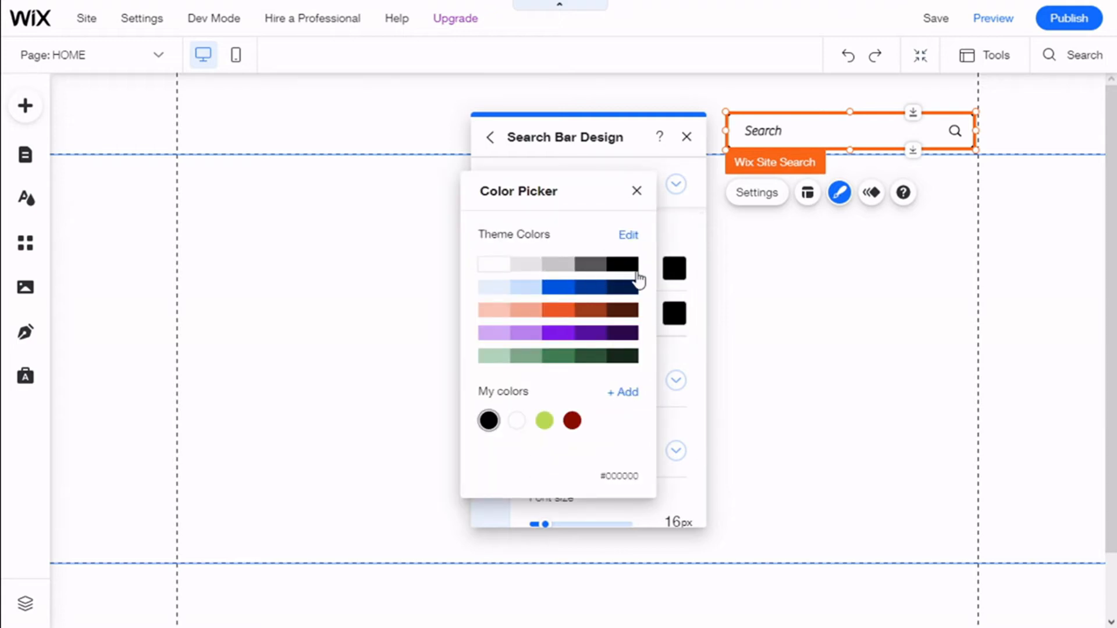
left_click(680, 238)
scroll(690, 362, "down", 2)
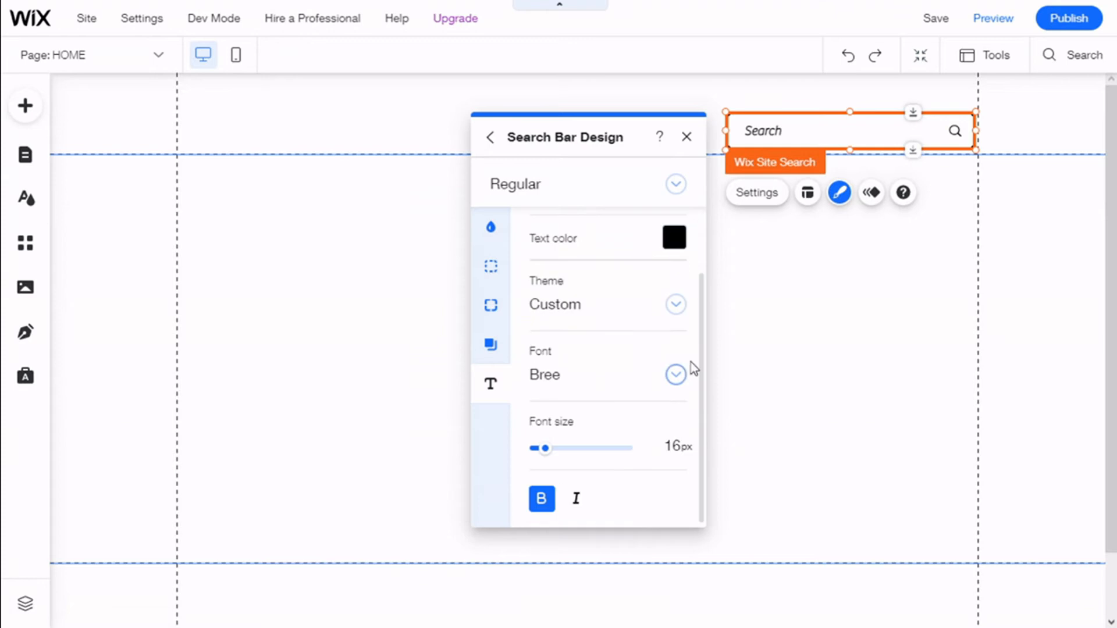
left_click(677, 306)
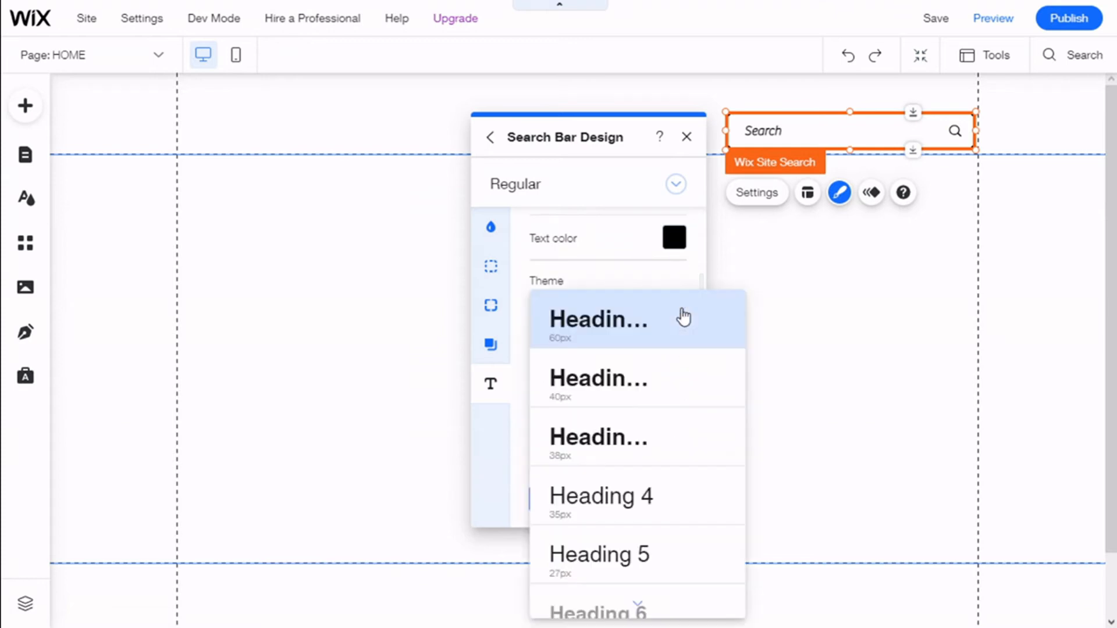
left_click(600, 272)
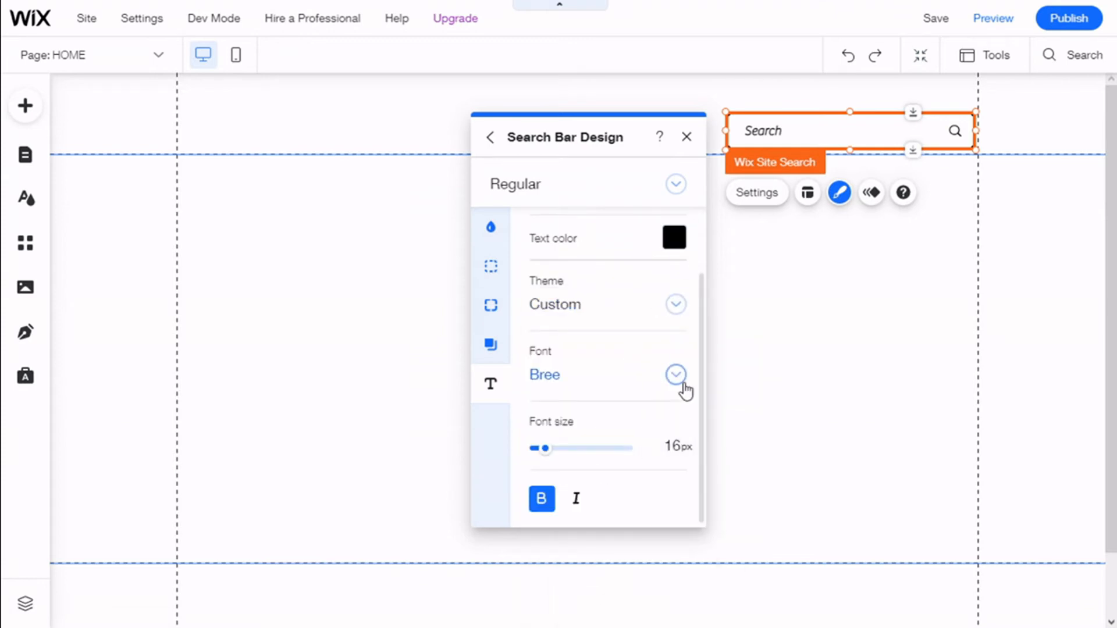
left_click(675, 306)
scroll(640, 390, "down", 3)
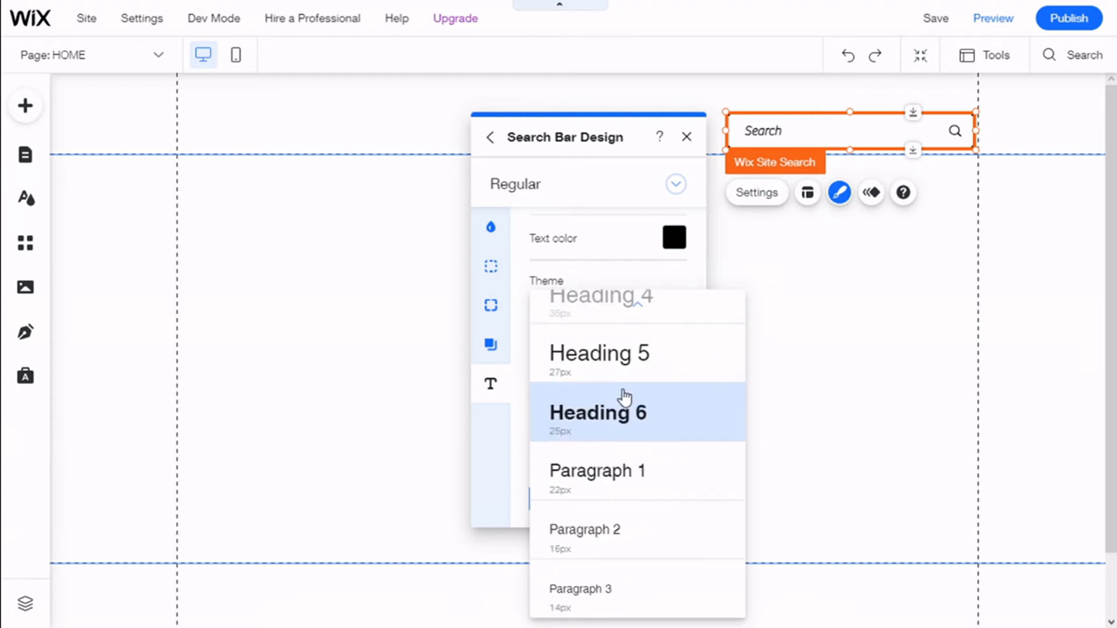
left_click(647, 235)
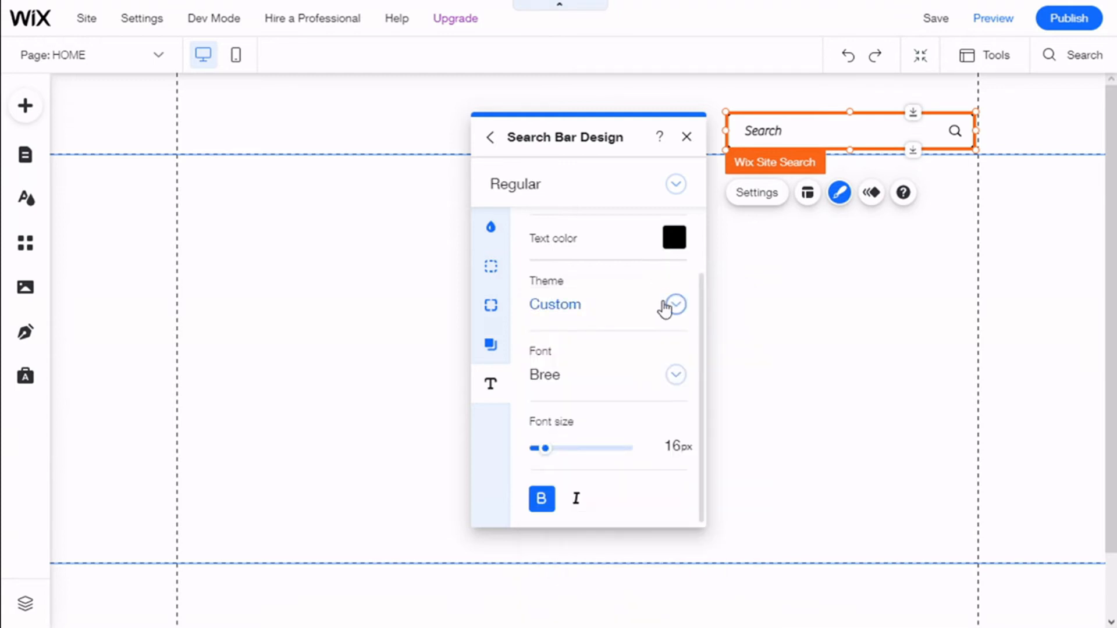
left_click(677, 309)
left_click(605, 265)
left_click(677, 376)
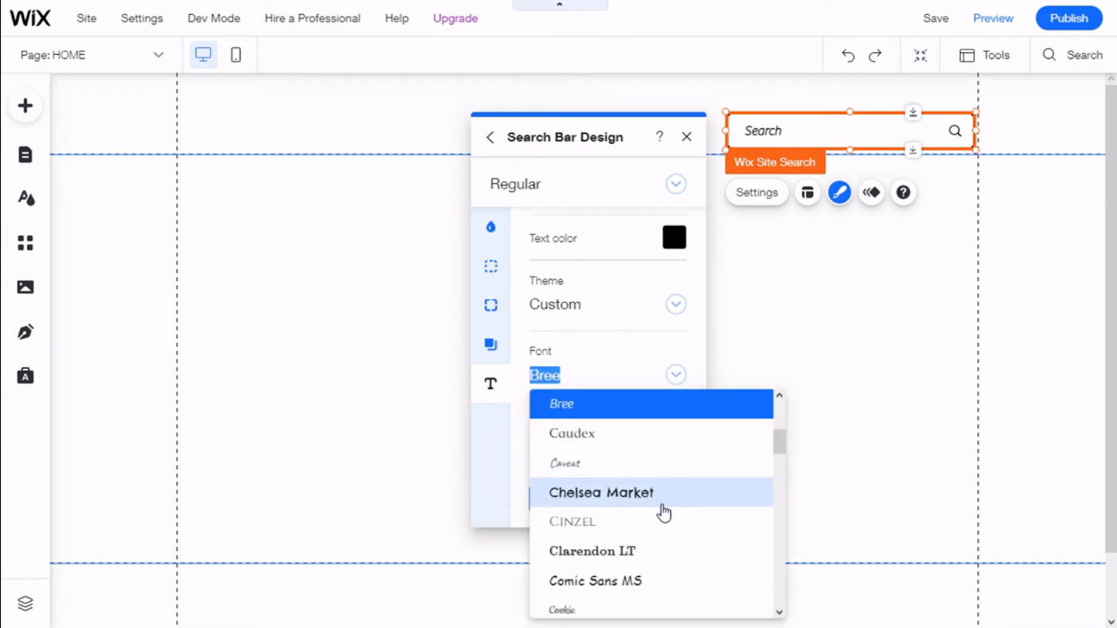
left_click(627, 348)
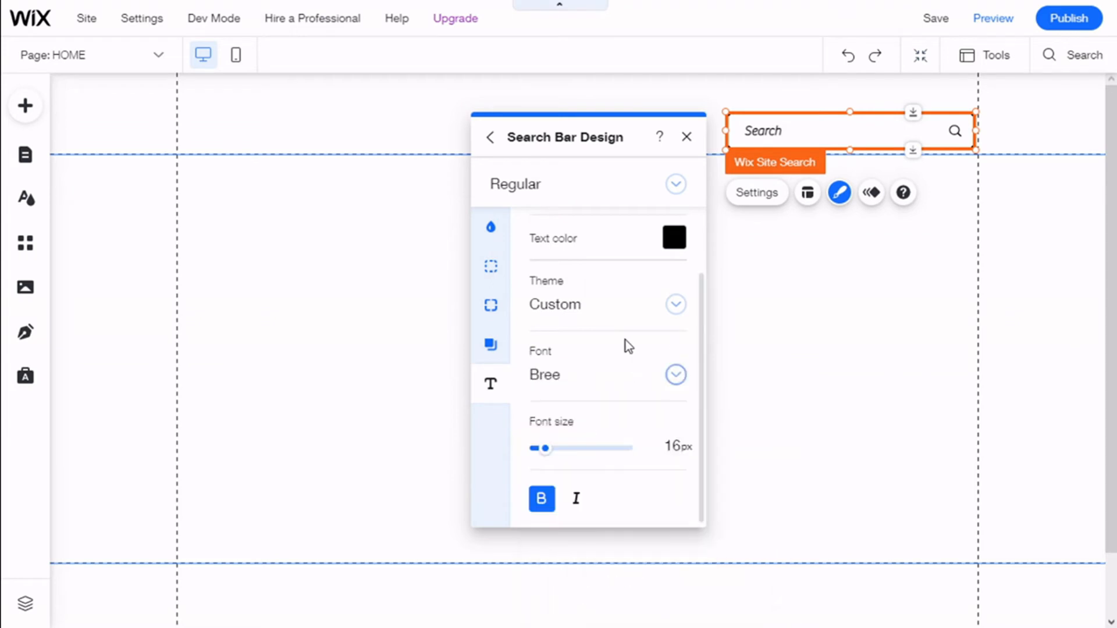
left_click(544, 501)
left_click(543, 501)
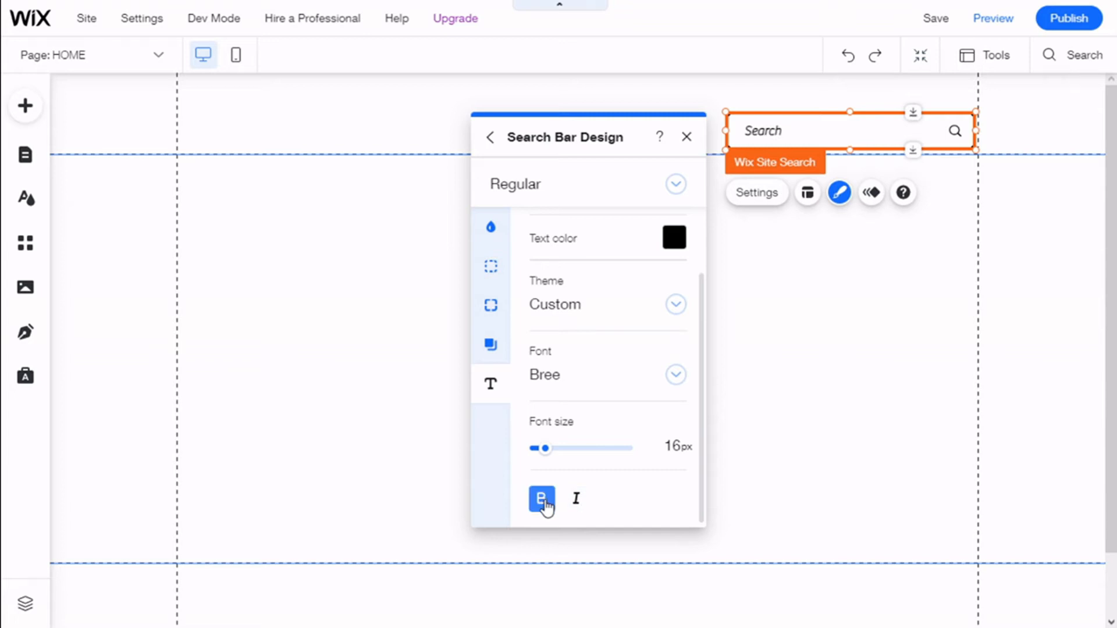
scroll(590, 322, "up", 2)
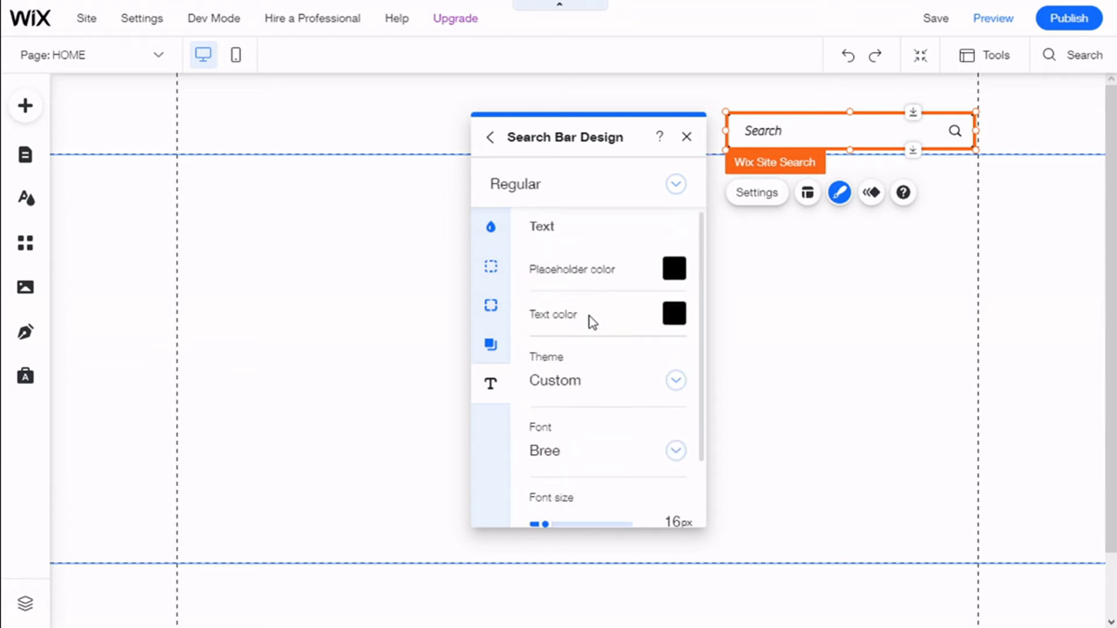
Switch the search bar design to the Hover state and set its icon colour to the bright blue theme colour #0057E1
left_click(497, 267)
left_click(675, 185)
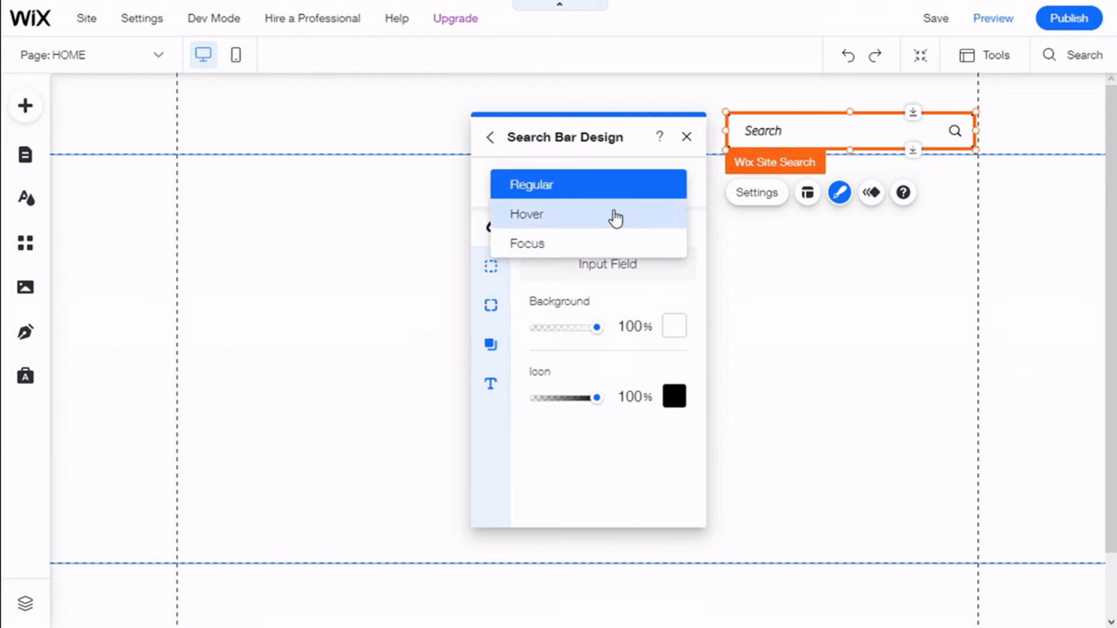
left_click(566, 221)
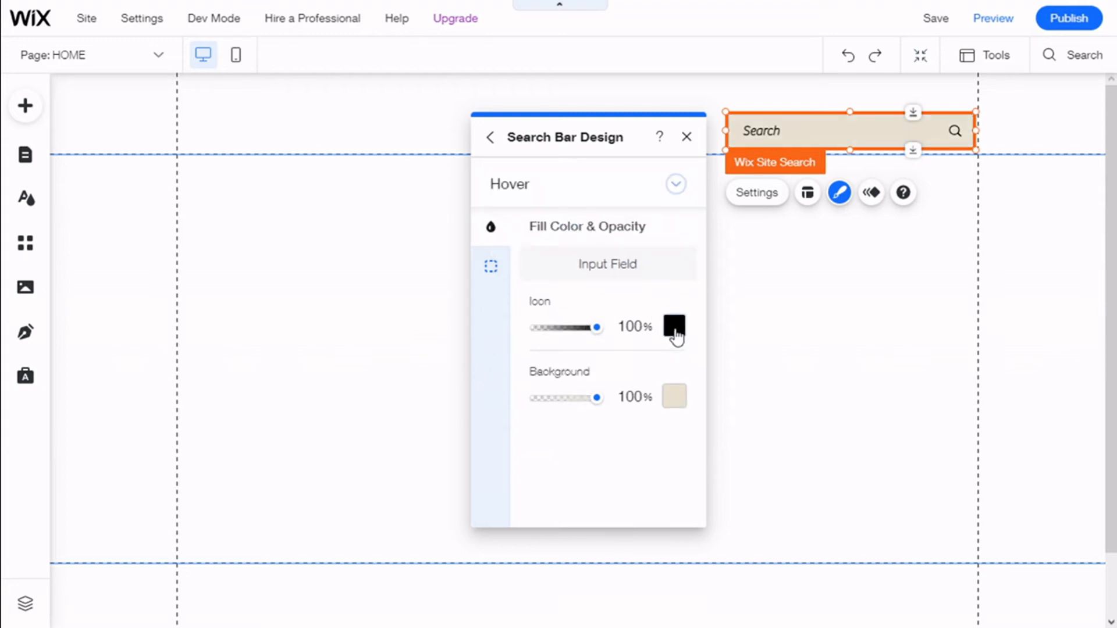
left_click(674, 327)
left_click(841, 421)
left_click(773, 417)
Set the Hover state's input field background to the white theme colour #FFFFFF
left_click(668, 398)
left_click(672, 399)
left_click(717, 399)
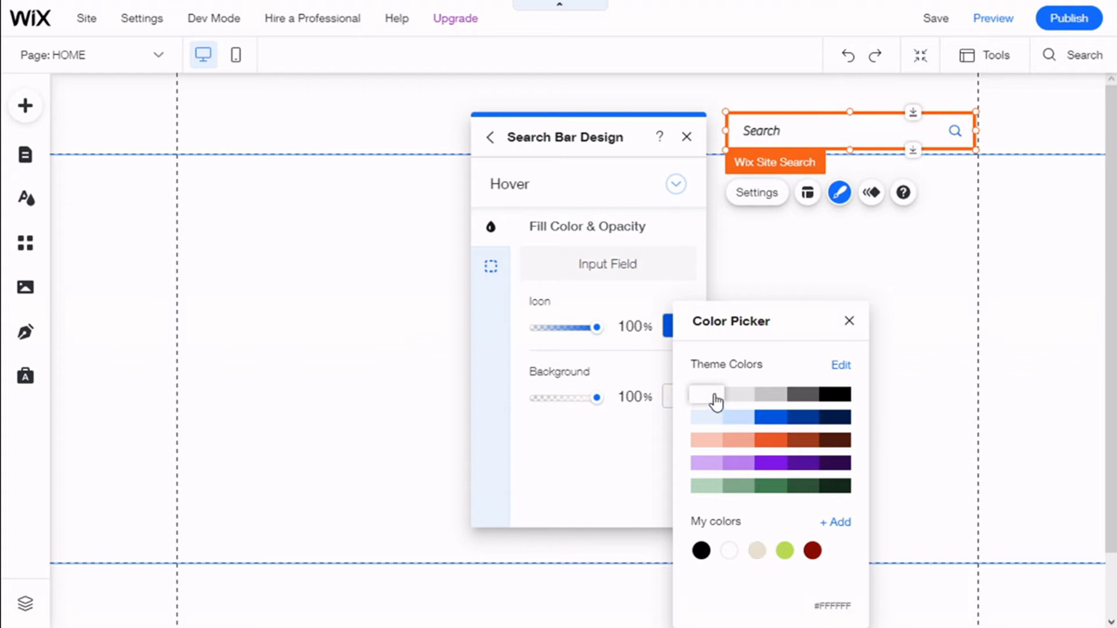
left_click(553, 273)
Give the Hover state a border on all sides in the bright blue theme colour with a width of 2 px
left_click(491, 266)
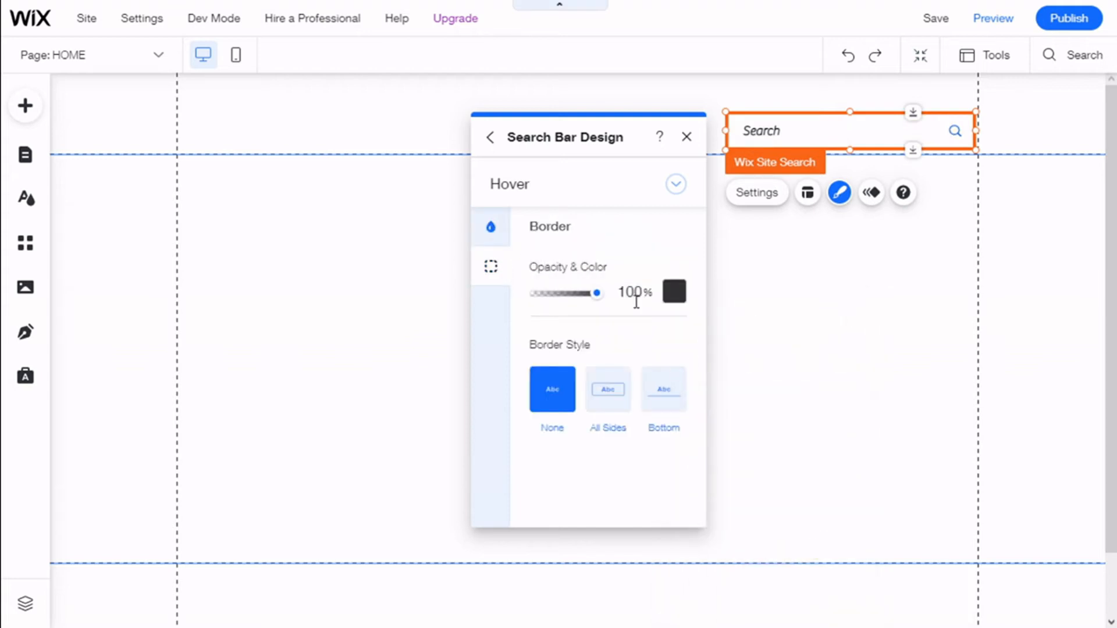
left_click(624, 400)
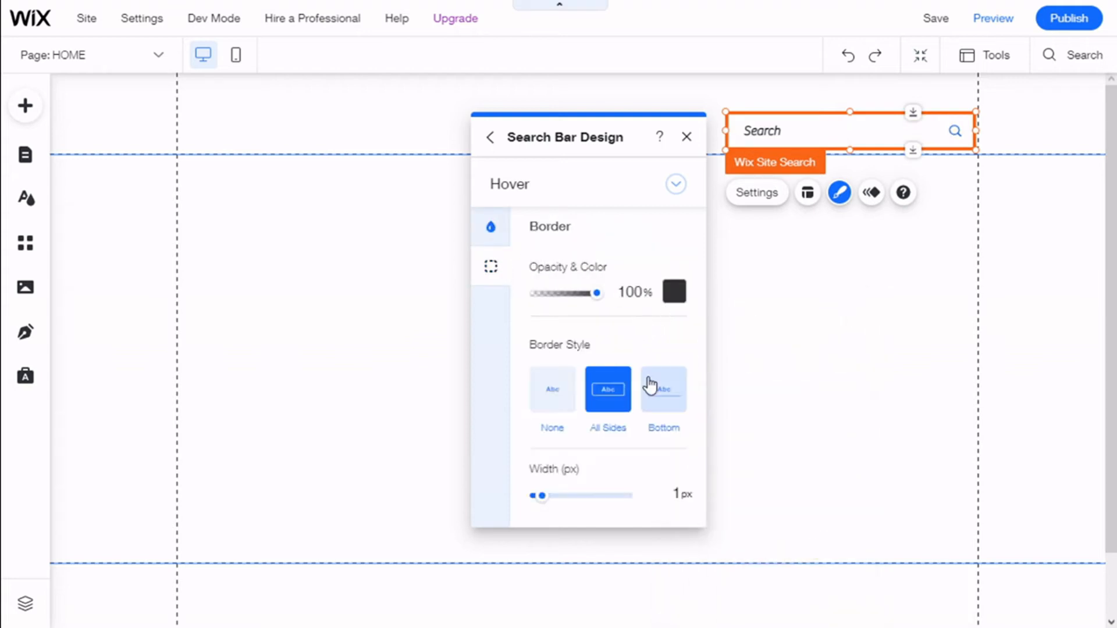
left_click(674, 291)
left_click(809, 416)
left_click(838, 417)
left_click(812, 417)
left_click(780, 416)
left_click(634, 346)
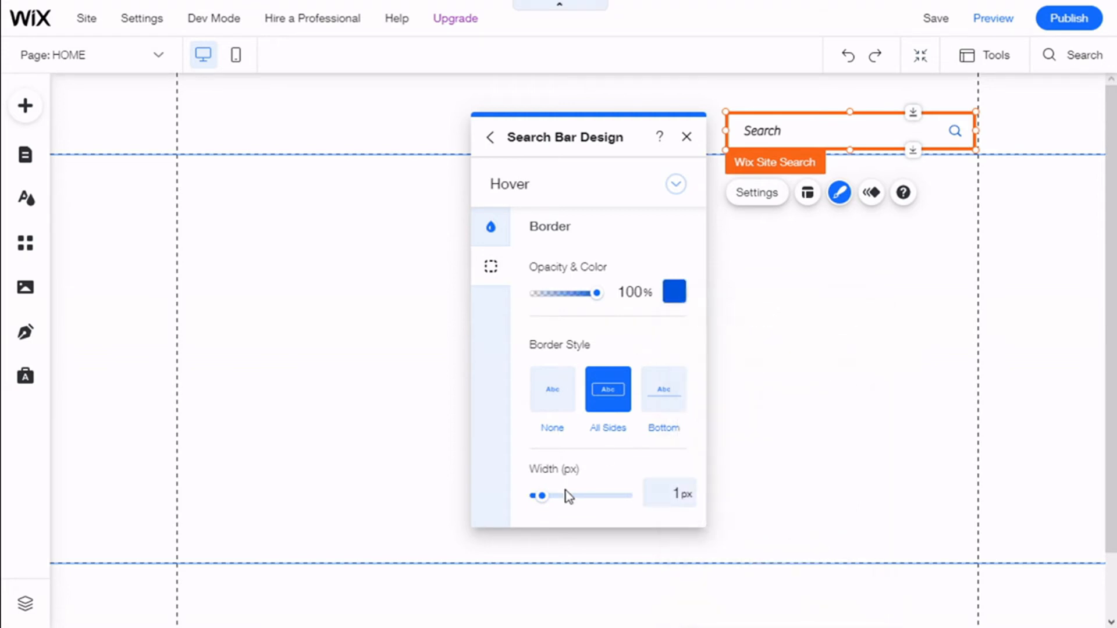
left_click(548, 495)
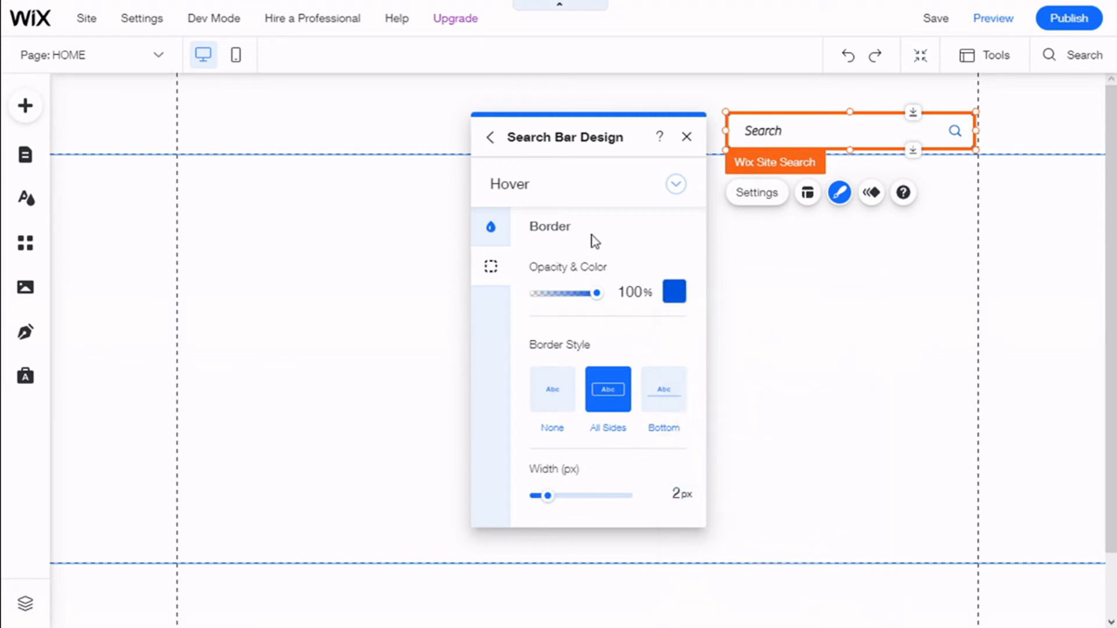
Switch the search bar design to the Focus state and set its icon colour to the blue theme colour #0057E1
left_click(661, 193)
left_click(588, 216)
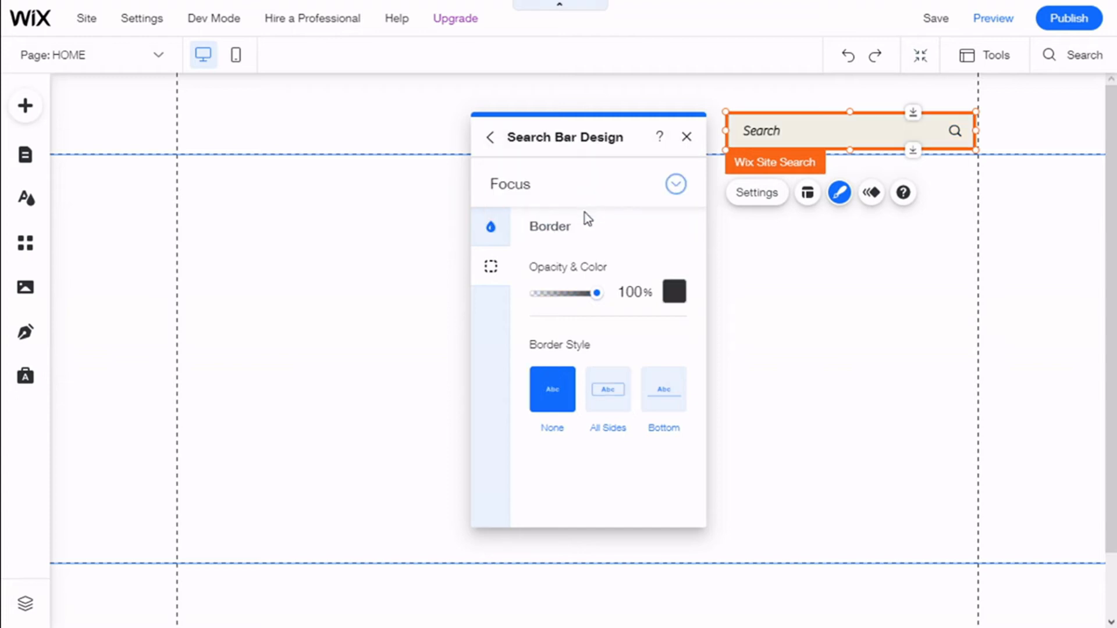
left_click(491, 227)
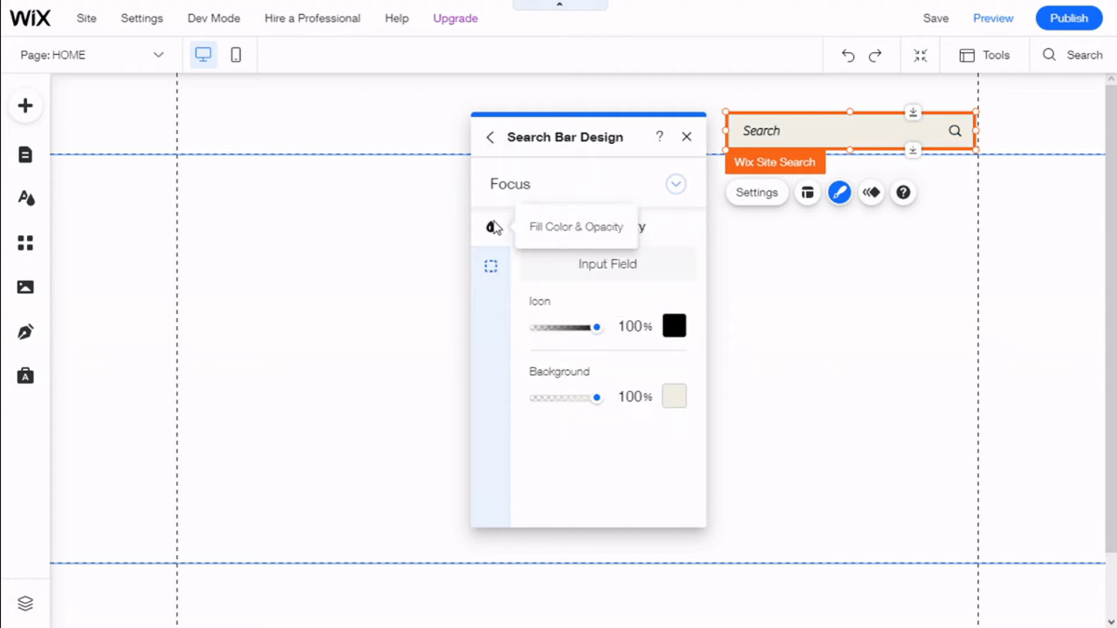
left_click(675, 341)
left_click(790, 419)
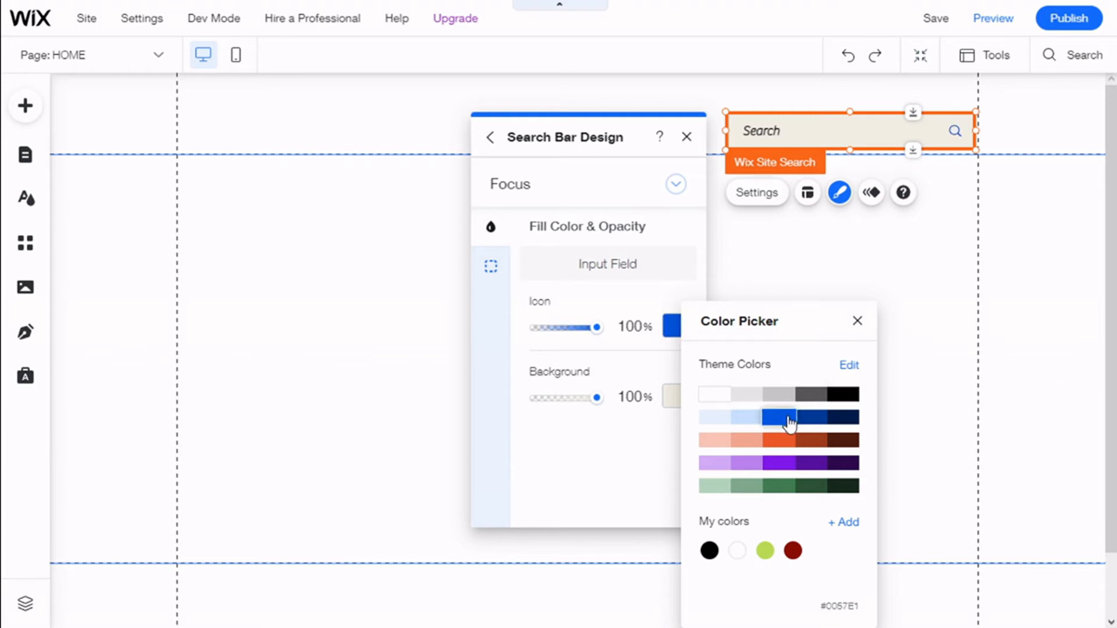
Set the Focus state's input field background to the lightest blue theme colour
left_click(672, 398)
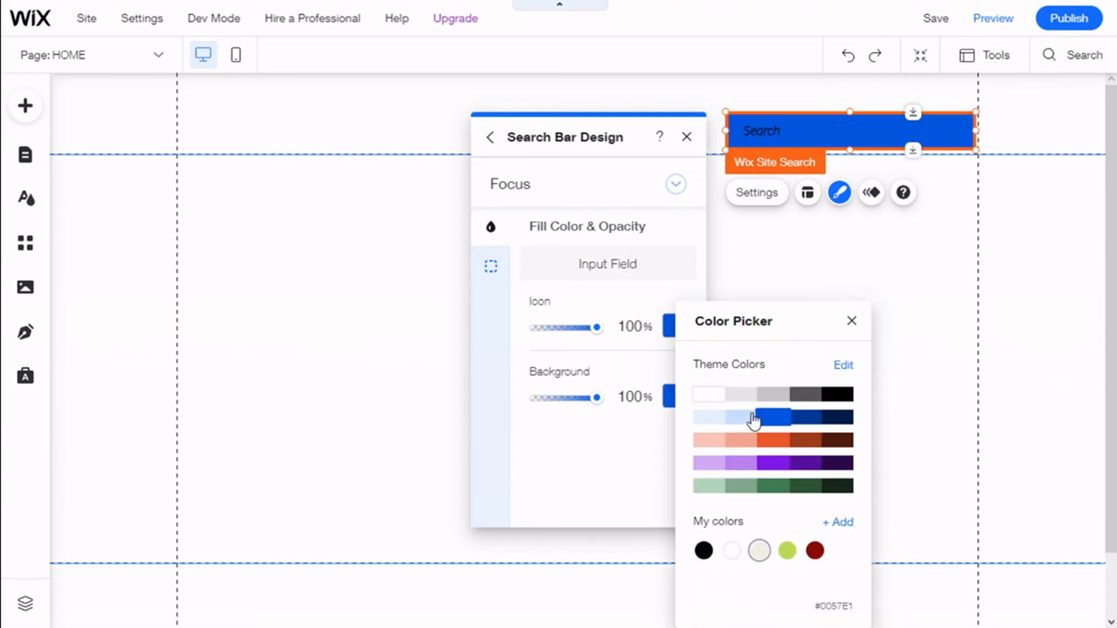
left_click(716, 426)
left_click(599, 287)
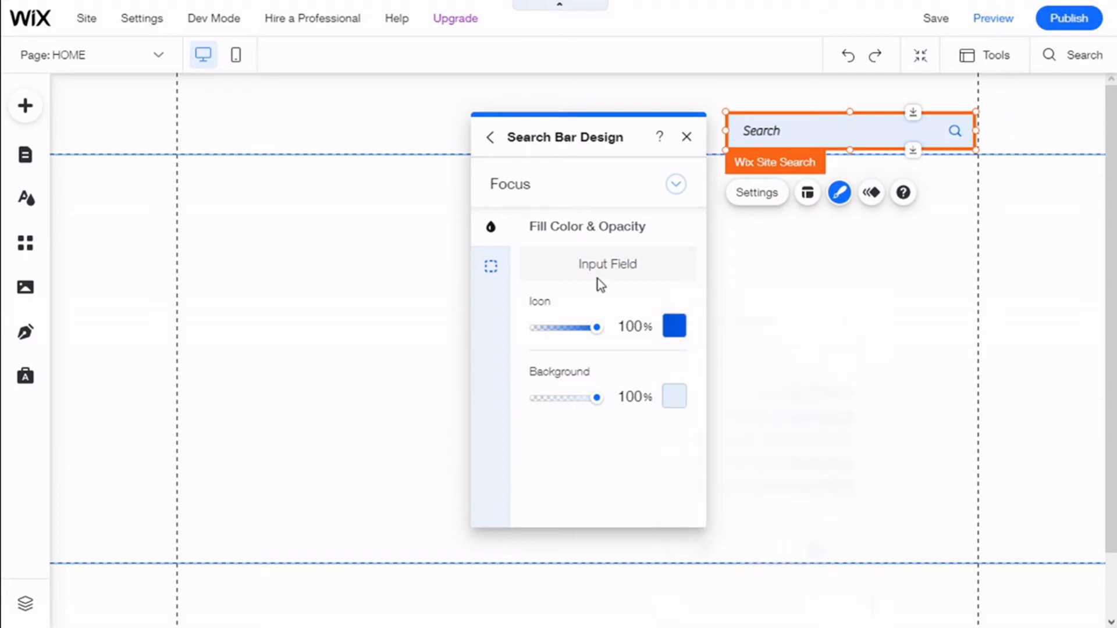
Give the Focus state a border on all sides in the blue theme colour with a width of 2 px, and close the search bar design settings
left_click(492, 267)
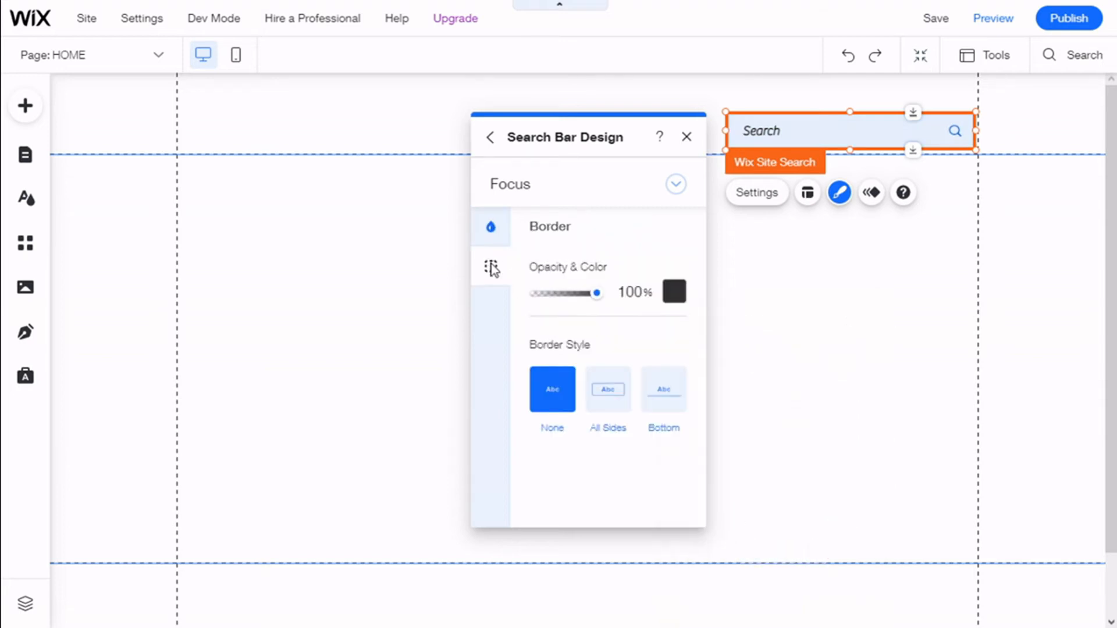
left_click(673, 294)
left_click(765, 416)
left_click(614, 323)
left_click(617, 387)
left_click_drag(545, 497, 550, 498)
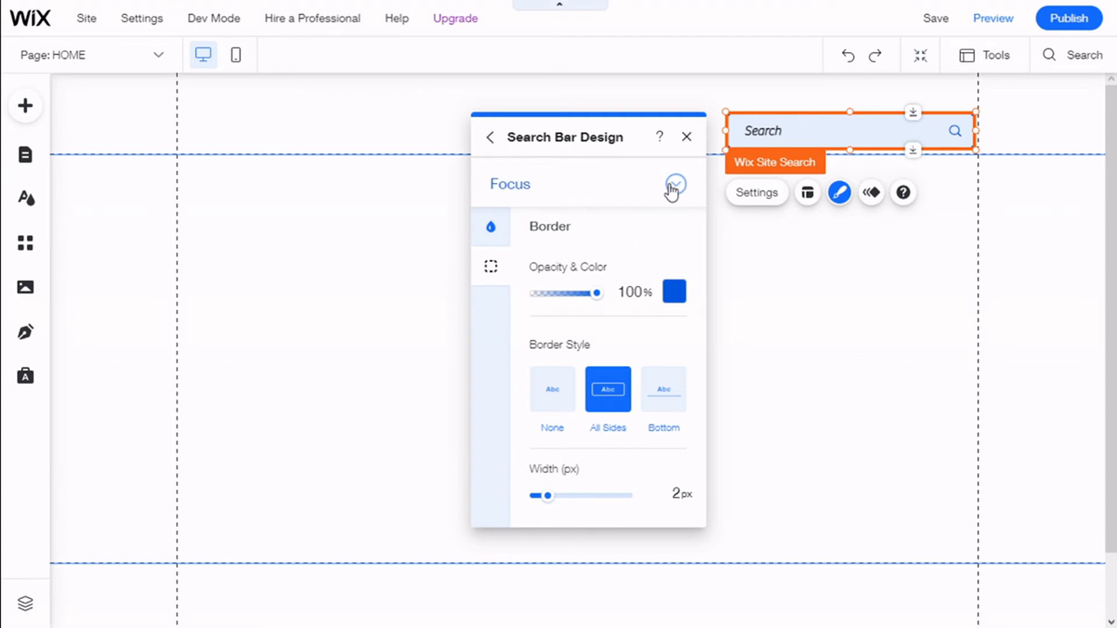
left_click(687, 139)
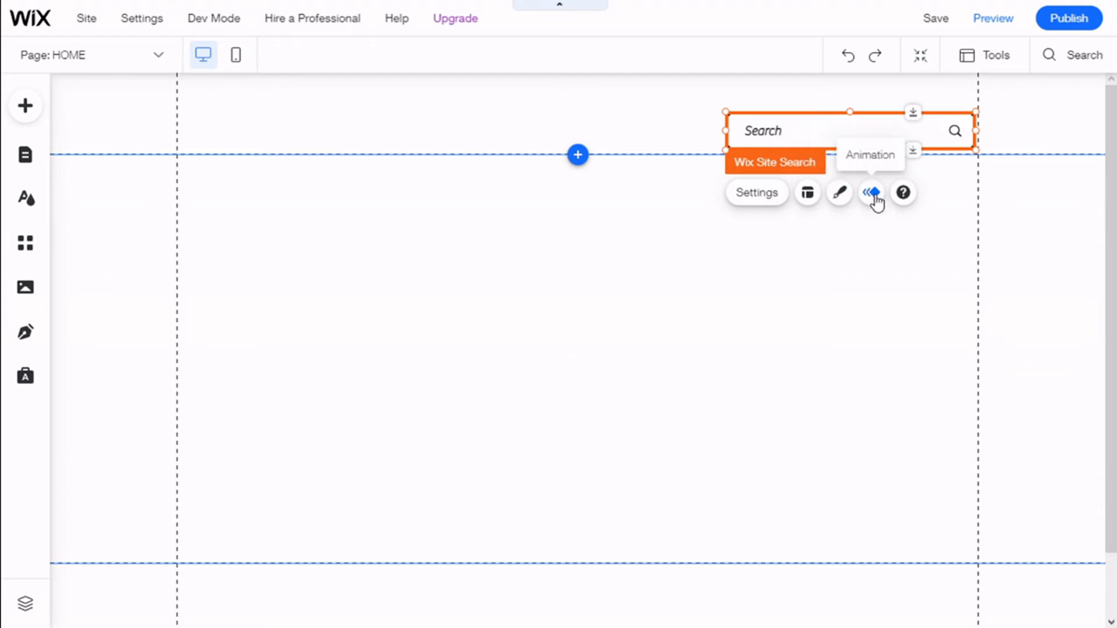
left_click(841, 195)
left_click(689, 140)
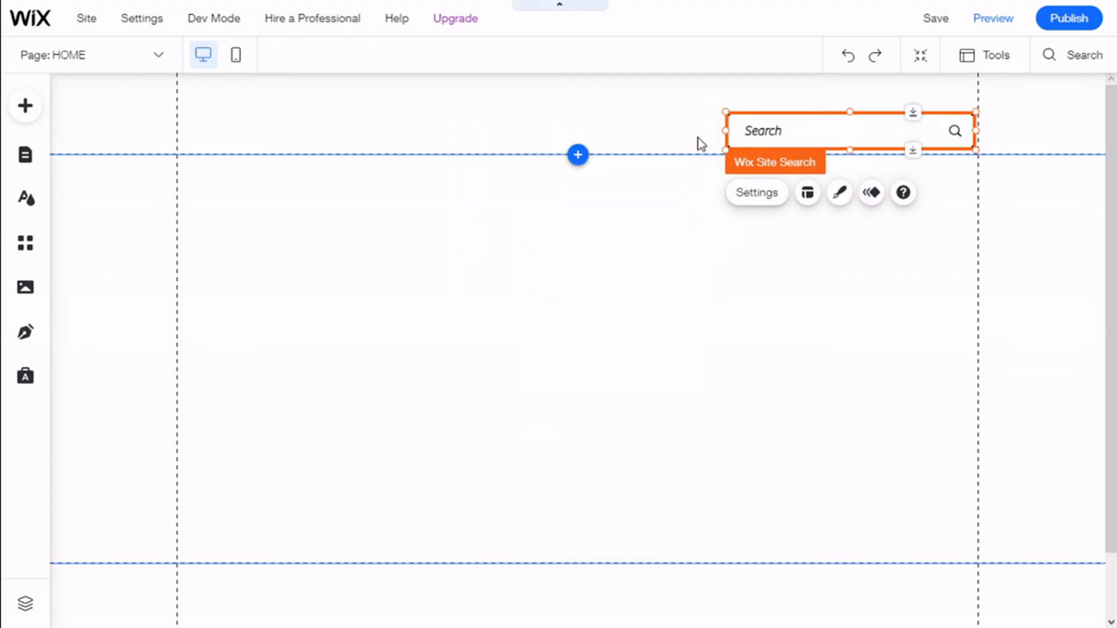
Preview the site, check the search bar's hover and focus appearance, and return to the editor
left_click(988, 22)
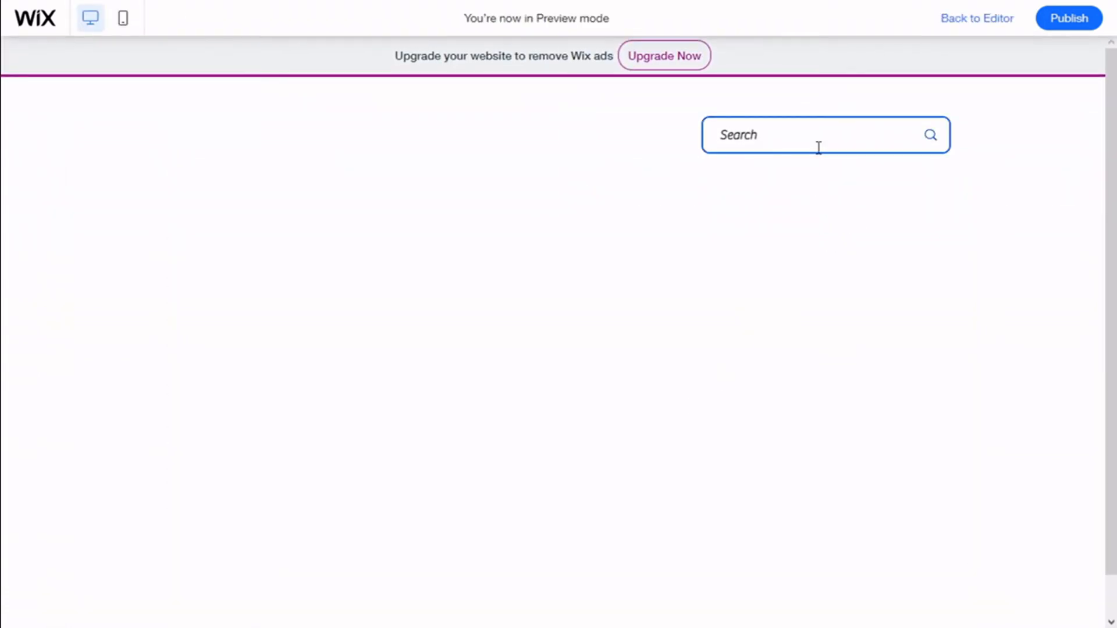
left_click(827, 138)
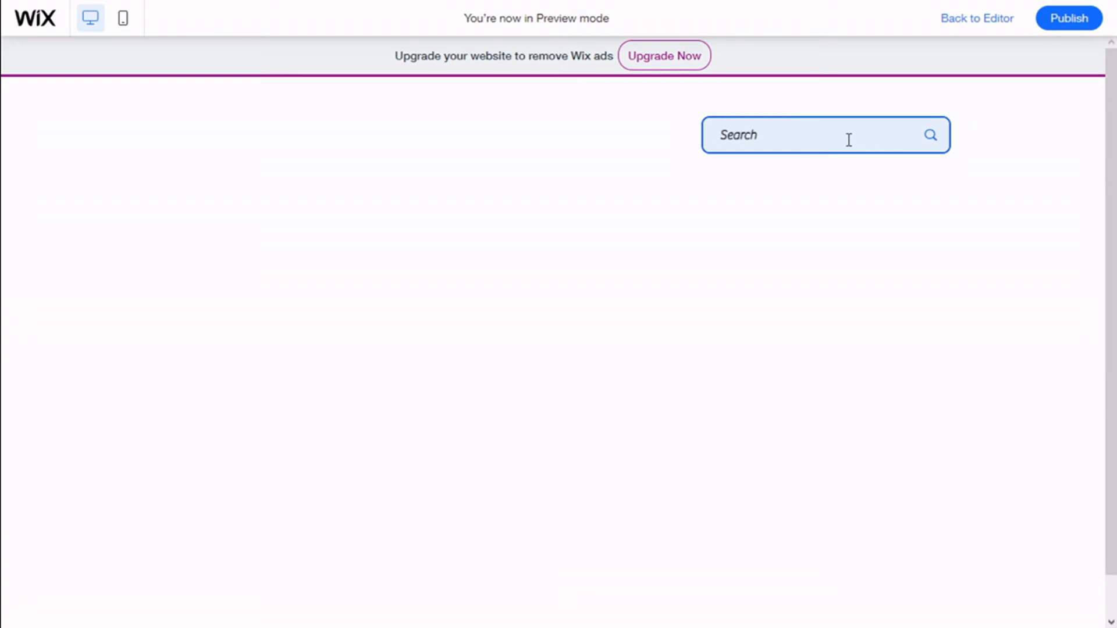
left_click(960, 20)
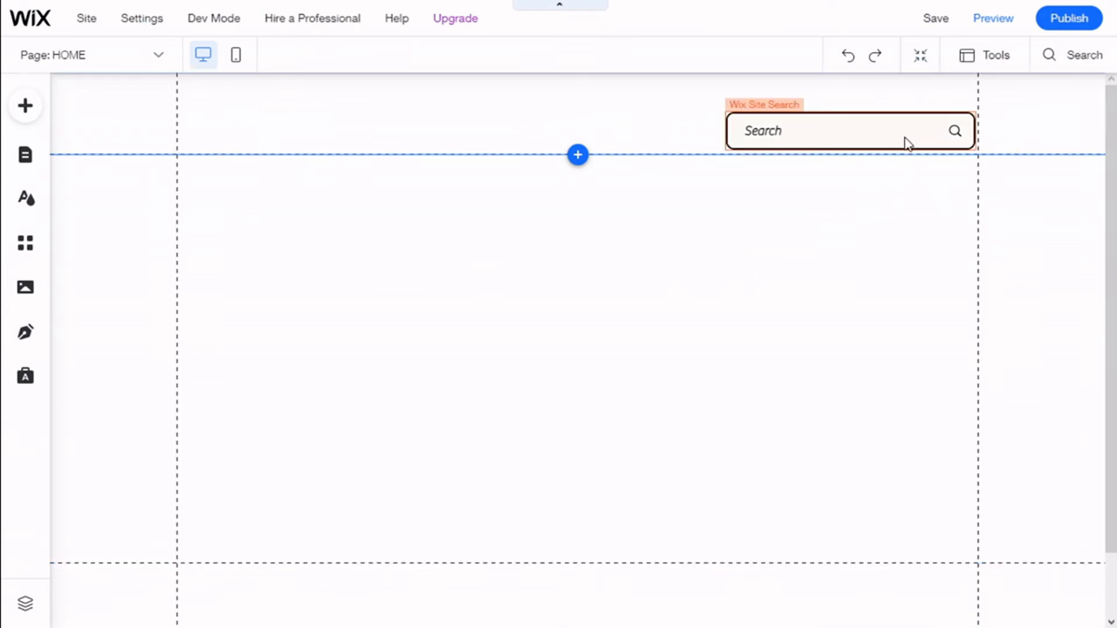
Switch from the HOME page to the Search Results page and view its layout
left_click(128, 54)
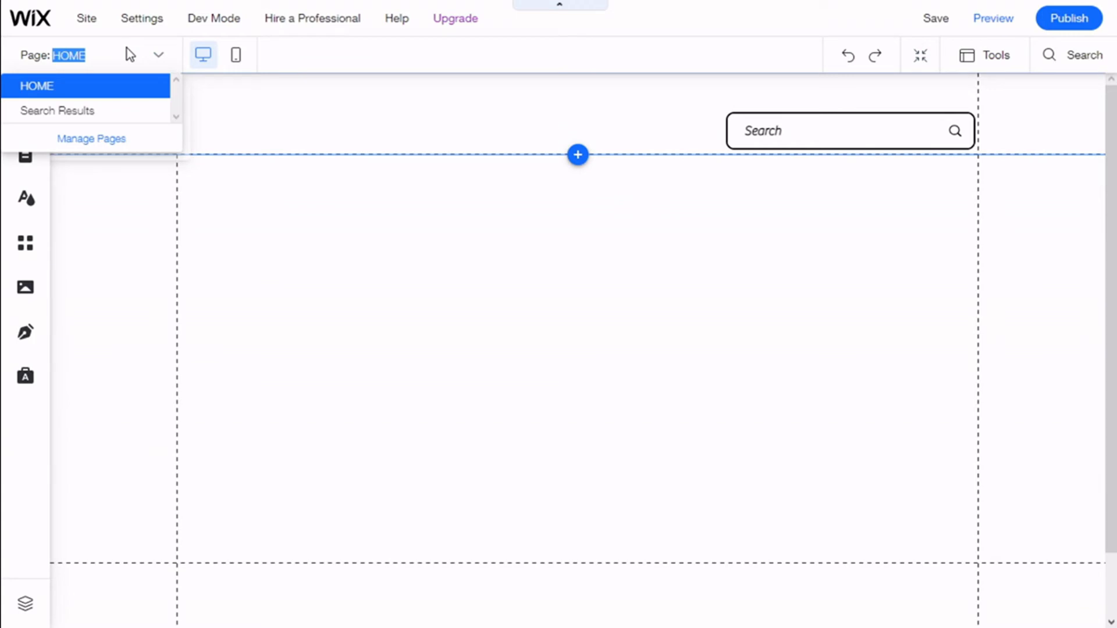
left_click(91, 113)
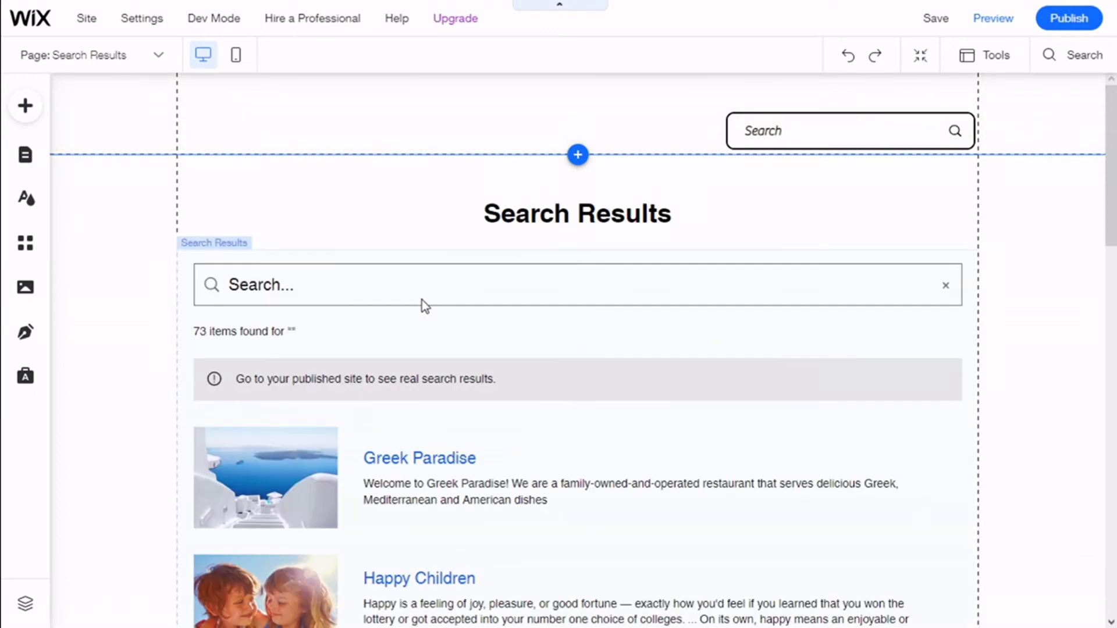
scroll(450, 205, "down", 2)
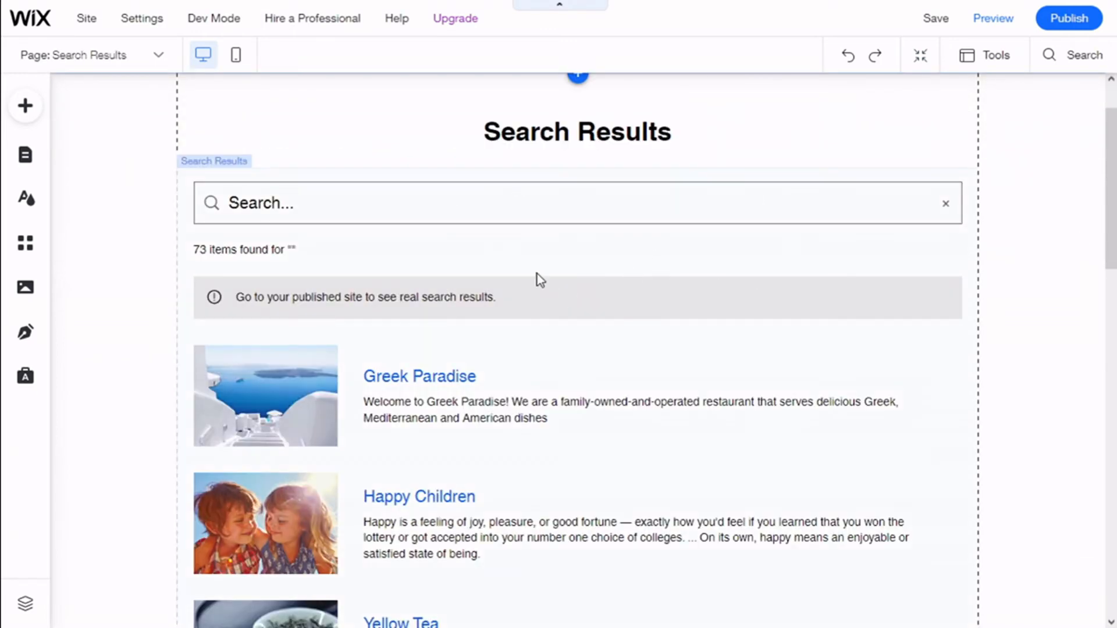
Stretch the search results element on the Search Results page to full width
left_click(473, 222)
scroll(578, 349, "up", 1)
scroll(578, 349, "down", 1)
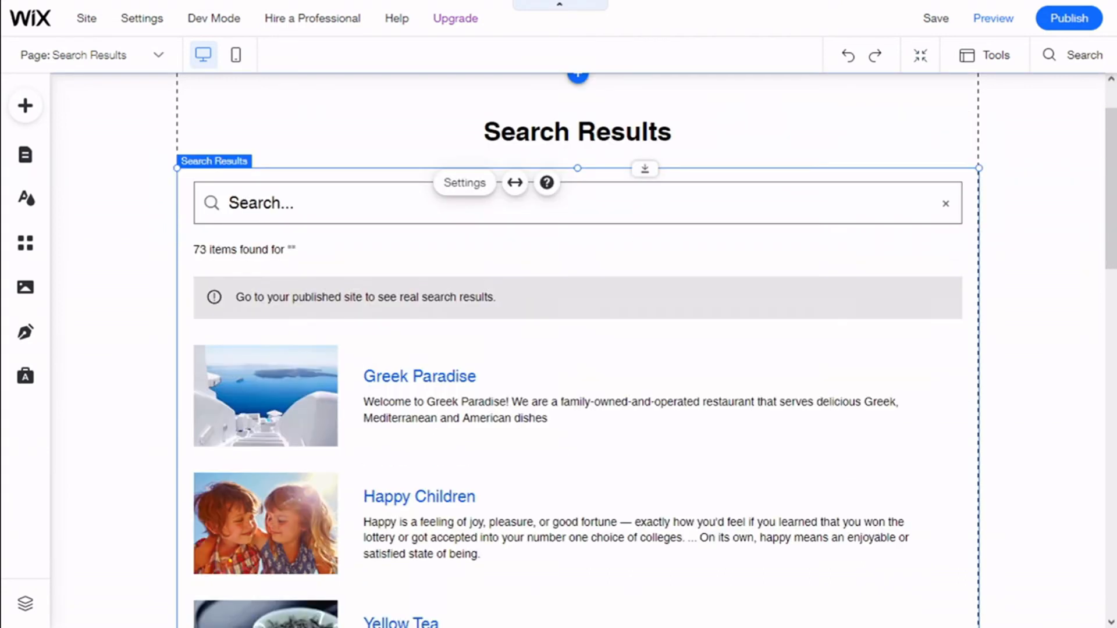
left_click(514, 184)
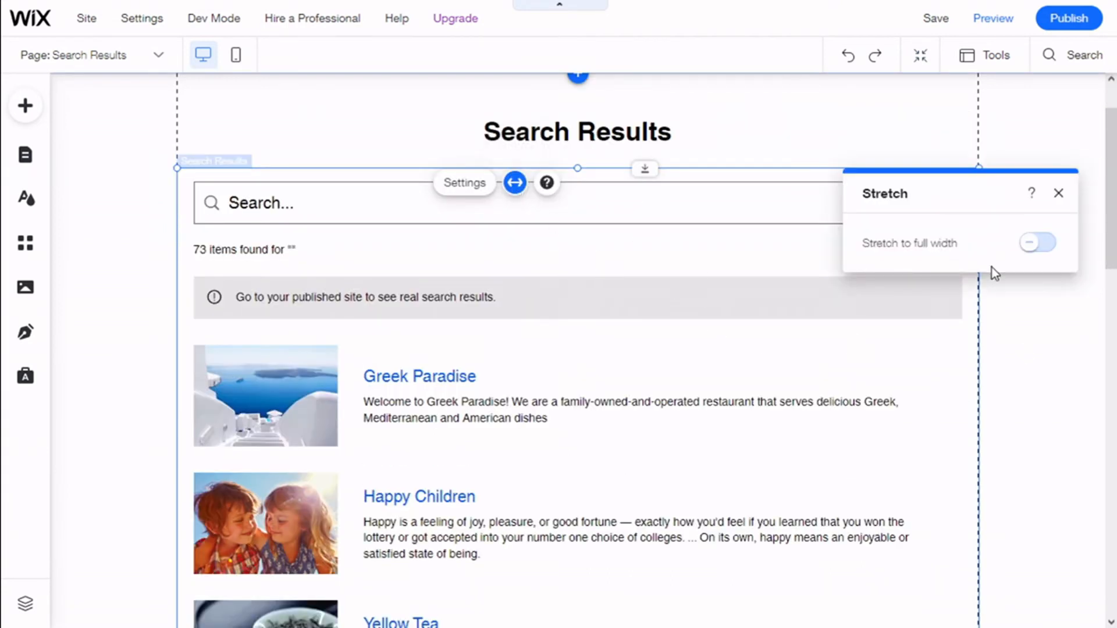
left_click(1047, 256)
left_click(1016, 148)
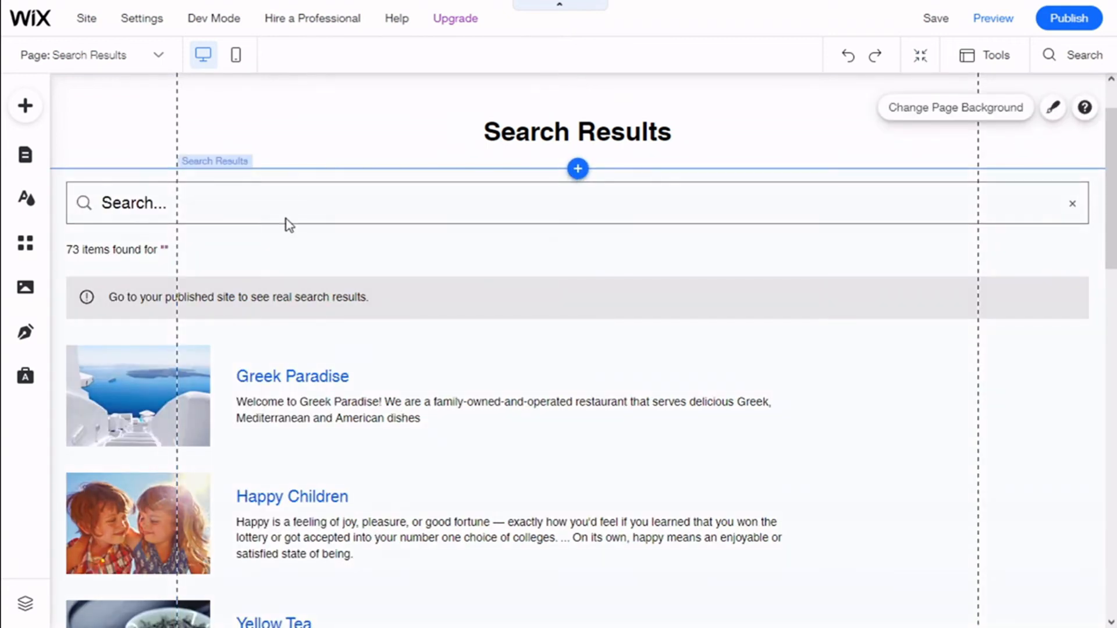
Open the search results element's search bar and results settings, placing the dialog clear of the results content
left_click(341, 239)
left_click(284, 184)
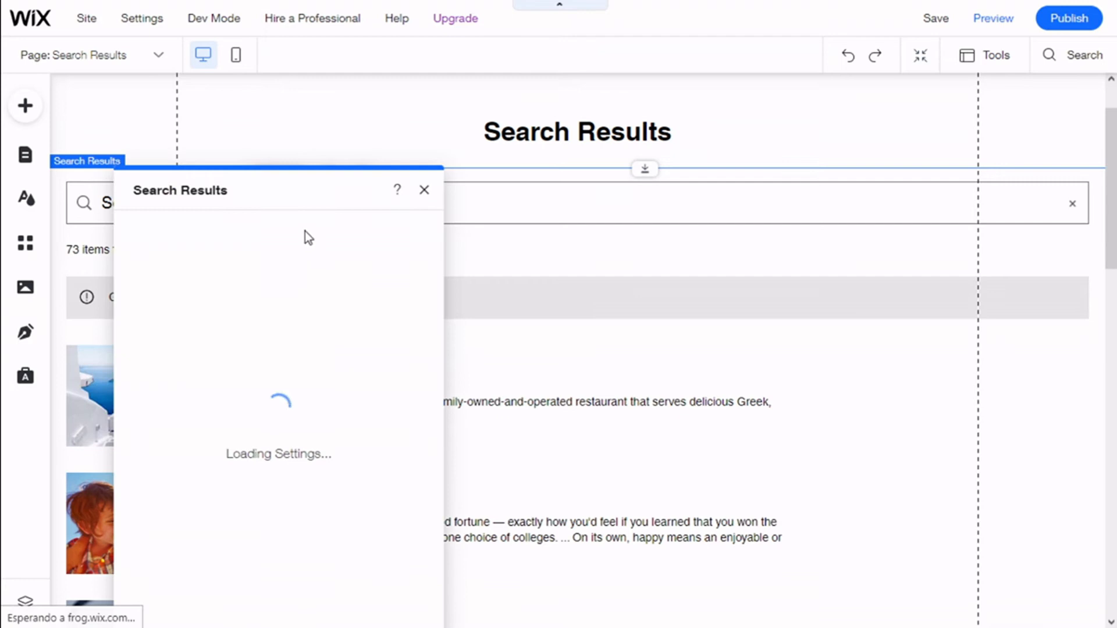
left_click_drag(965, 130, 853, 105)
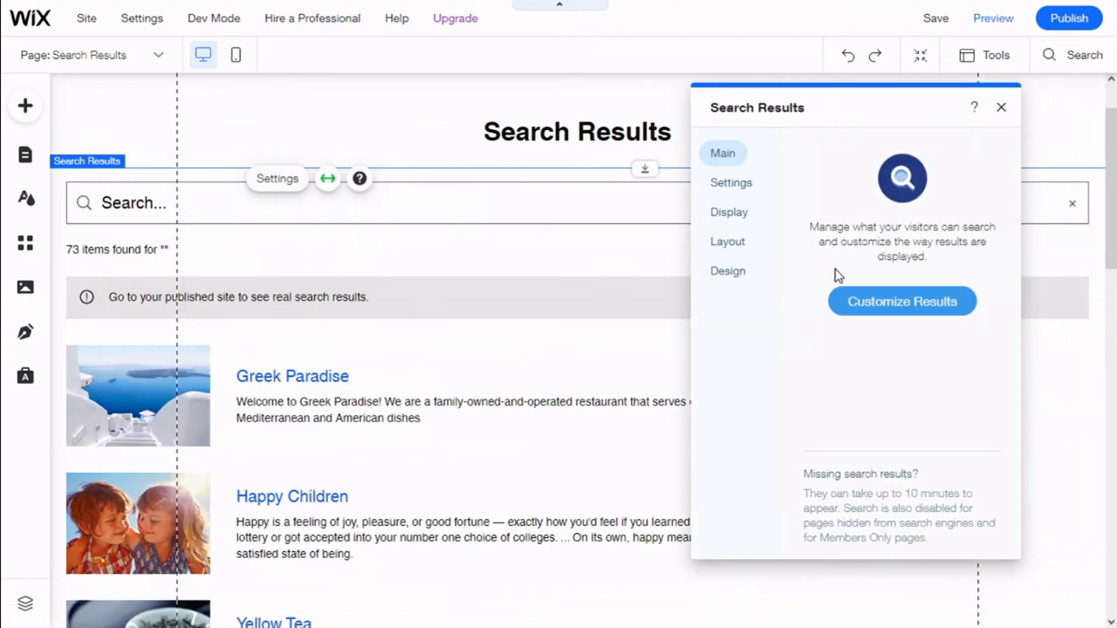
left_click(737, 187)
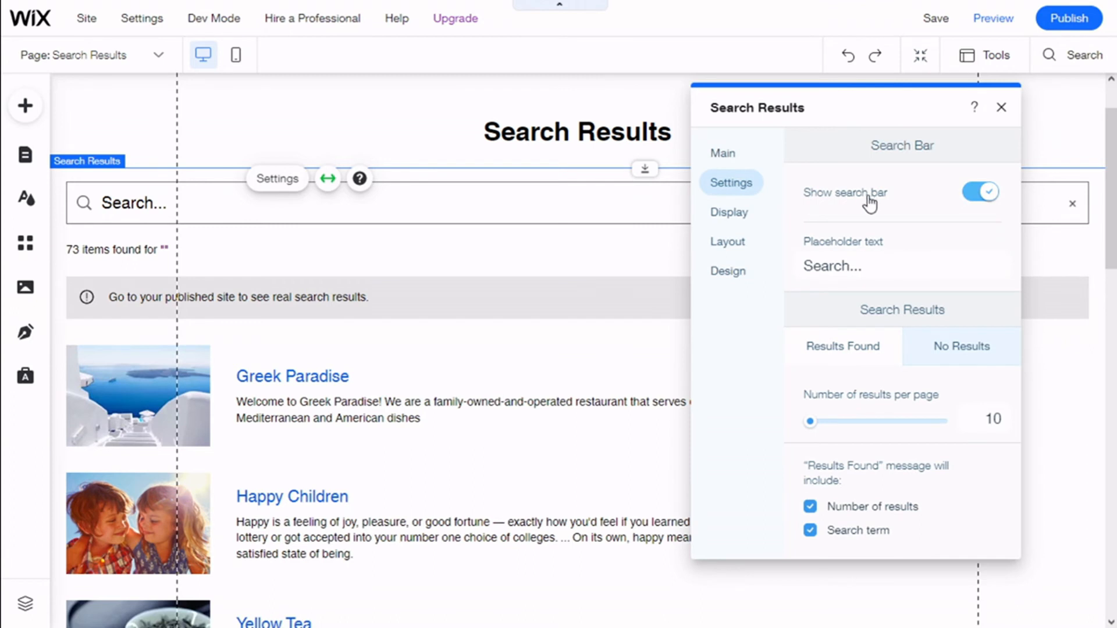
Toggle the results page's search bar off and back on, and set its placeholder text to Search
left_click(983, 195)
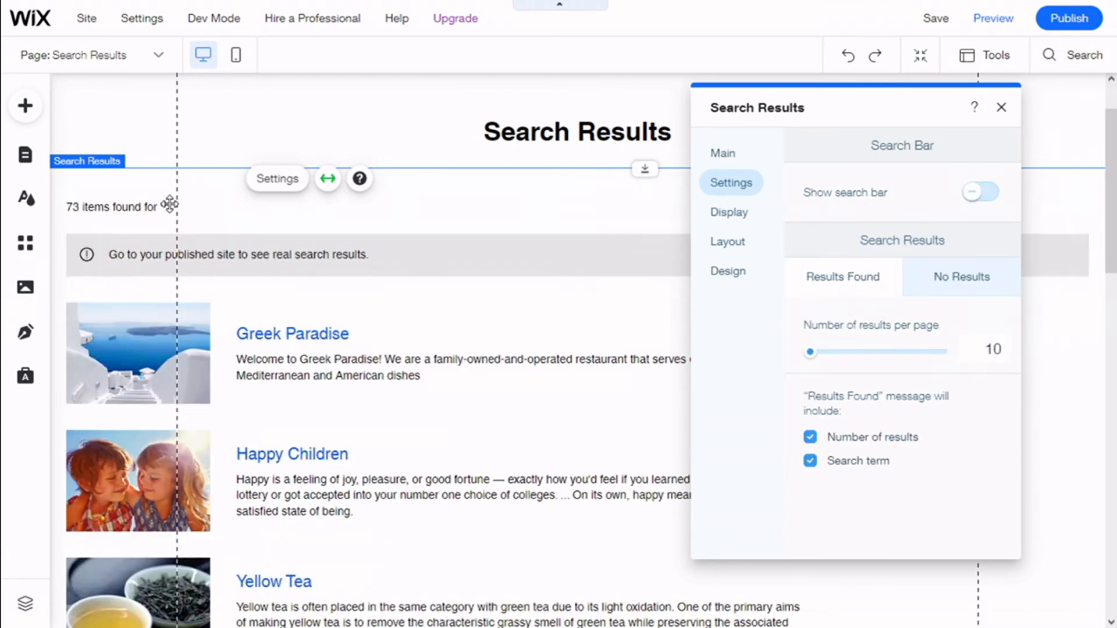
left_click(980, 193)
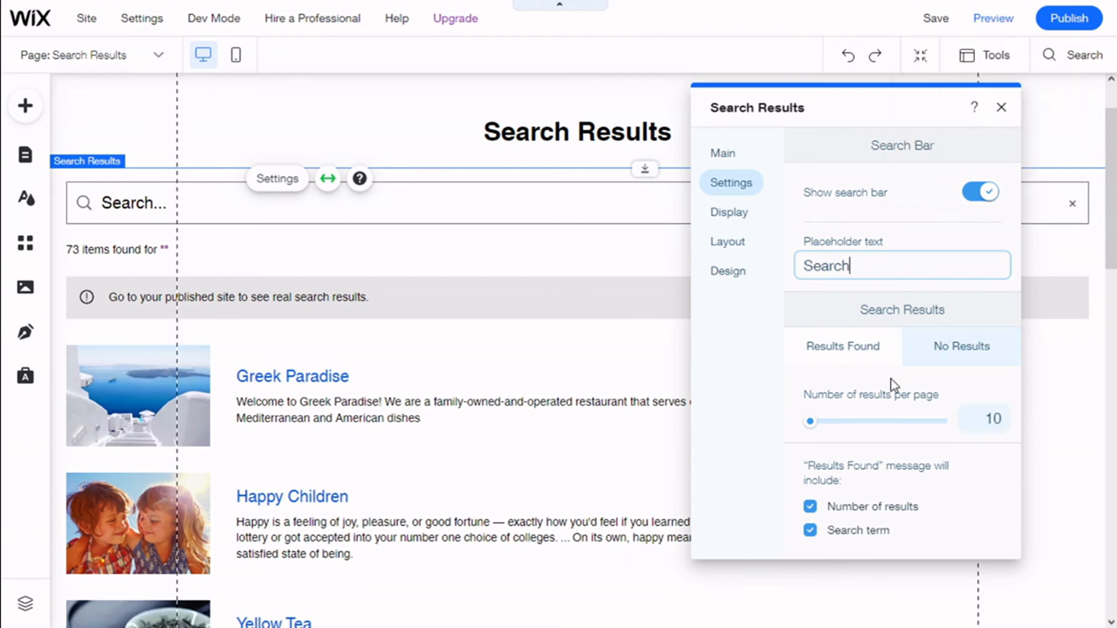
Check the No Results message options and try excluding the search term and the number of results from the Results Found message
left_click(962, 356)
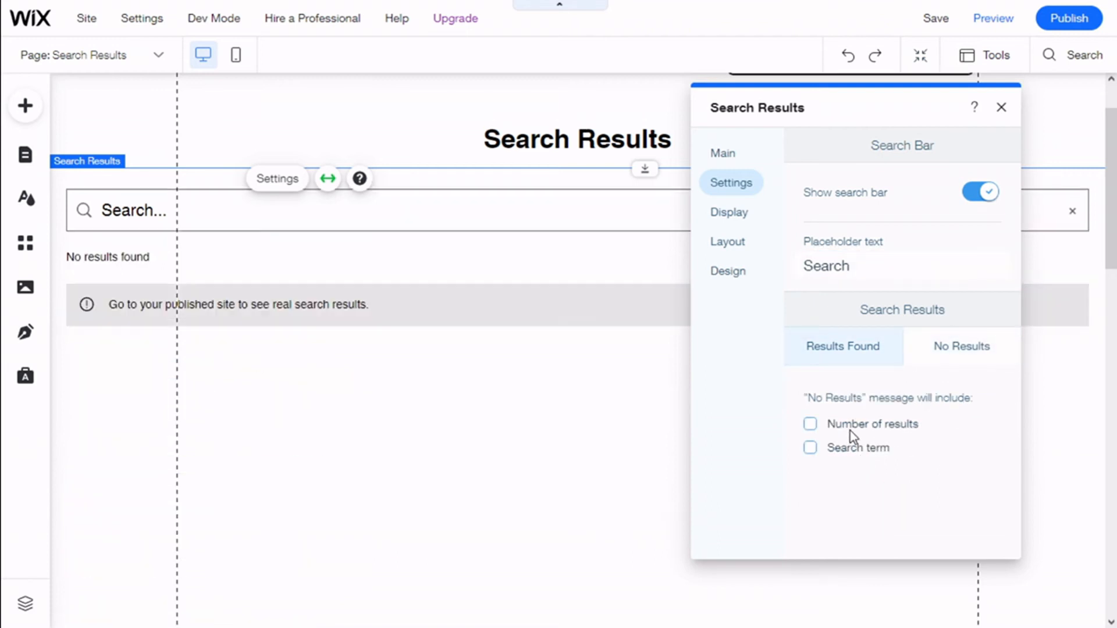
left_click(847, 348)
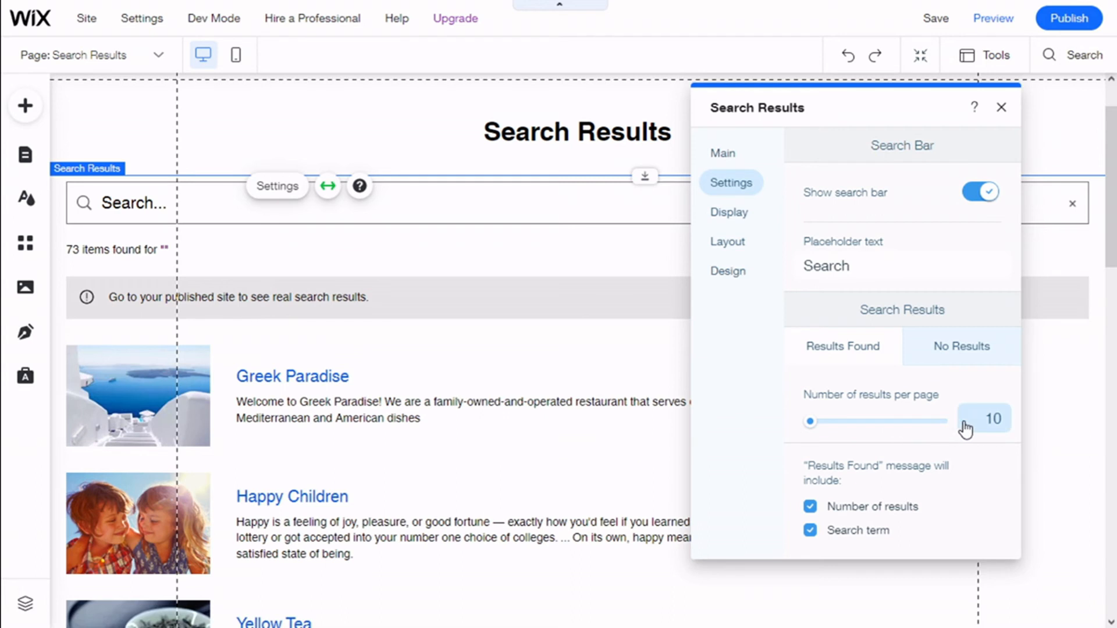
left_click(811, 531)
mouse_move(810, 513)
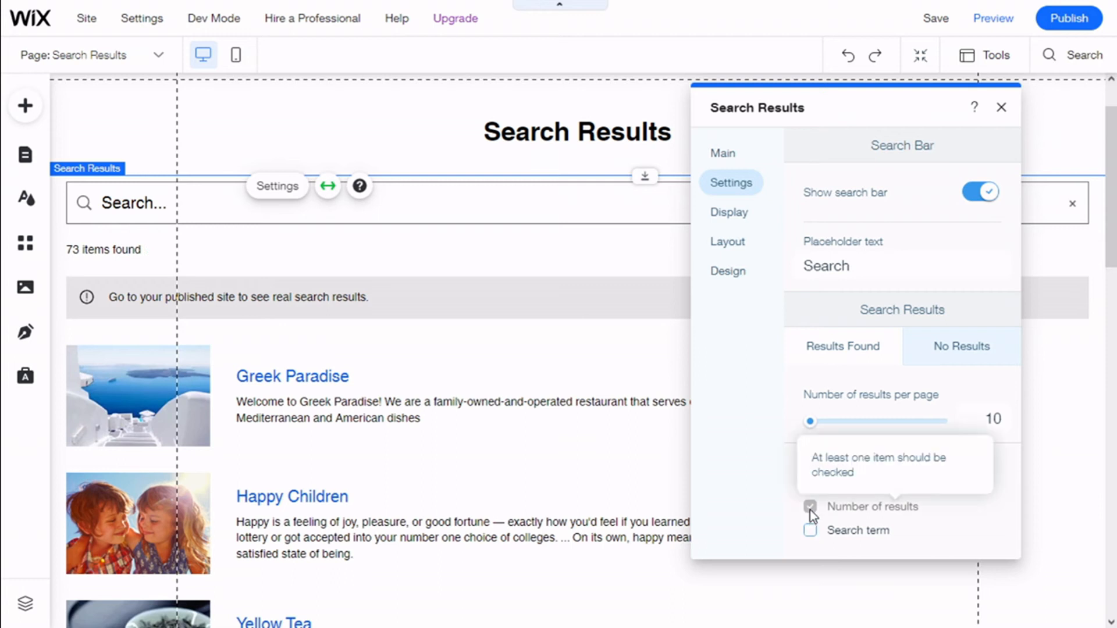
left_click(811, 531)
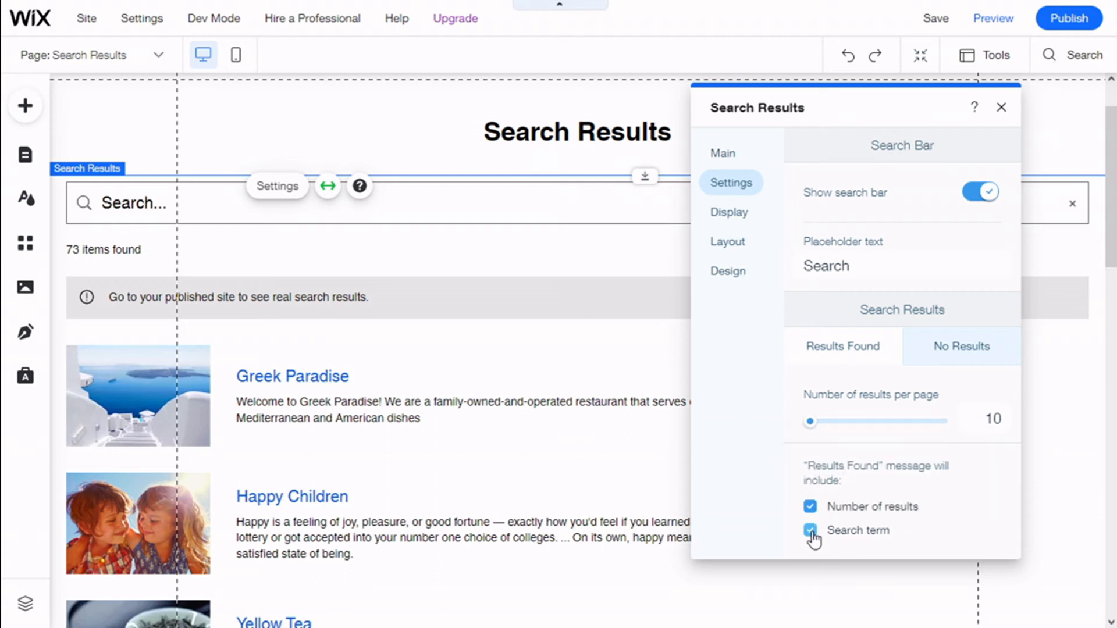
left_click(811, 506)
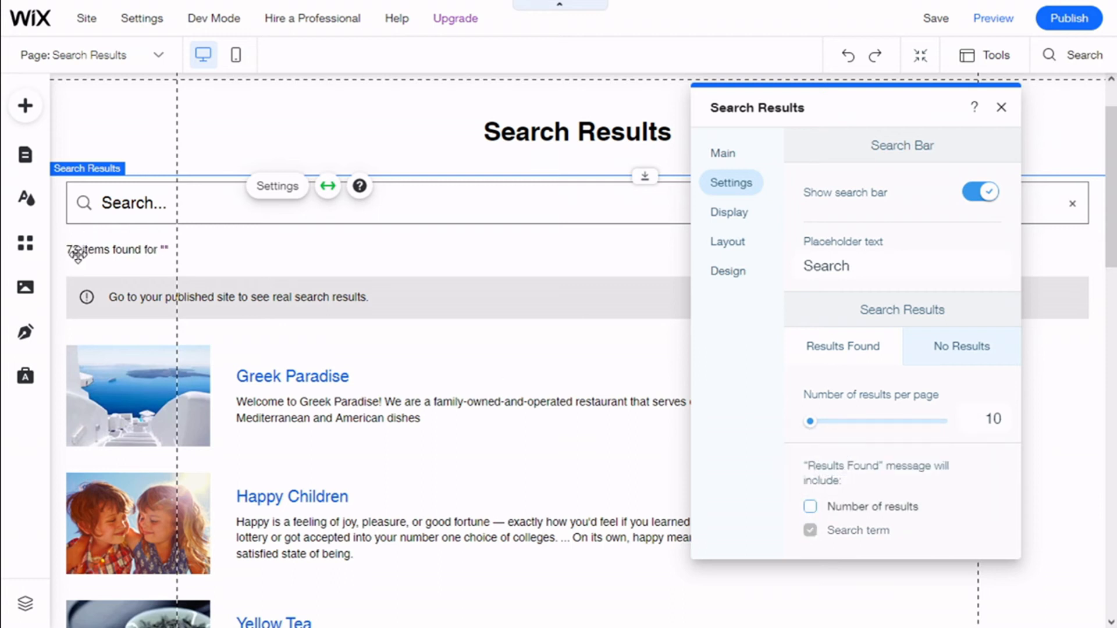
left_click(810, 507)
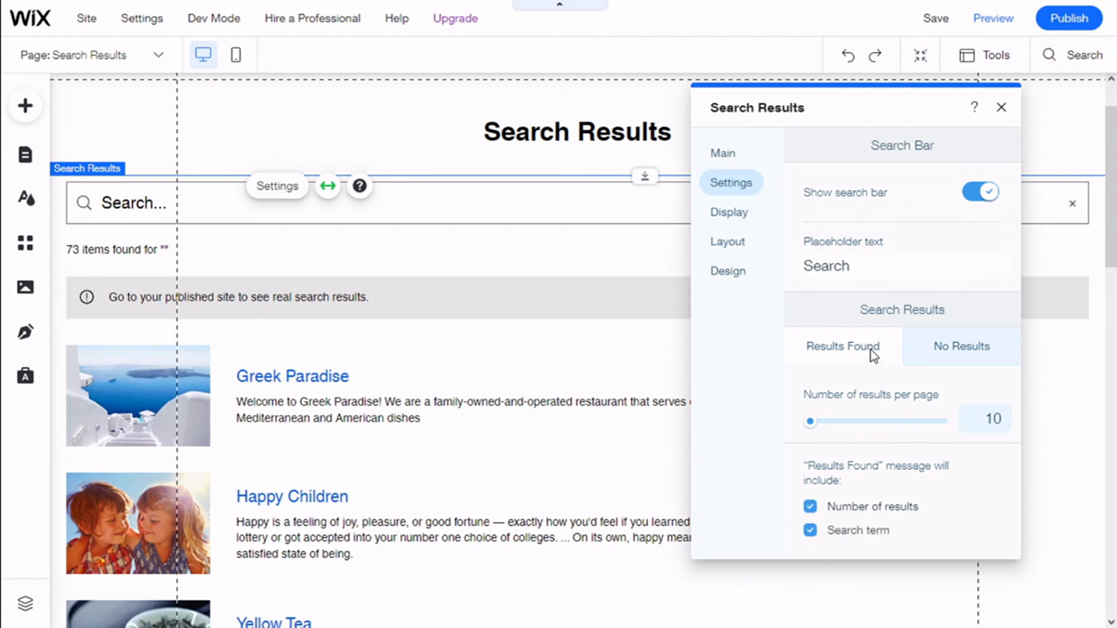
Reorder the displayed search result categories so that Pages comes before All
left_click(726, 216)
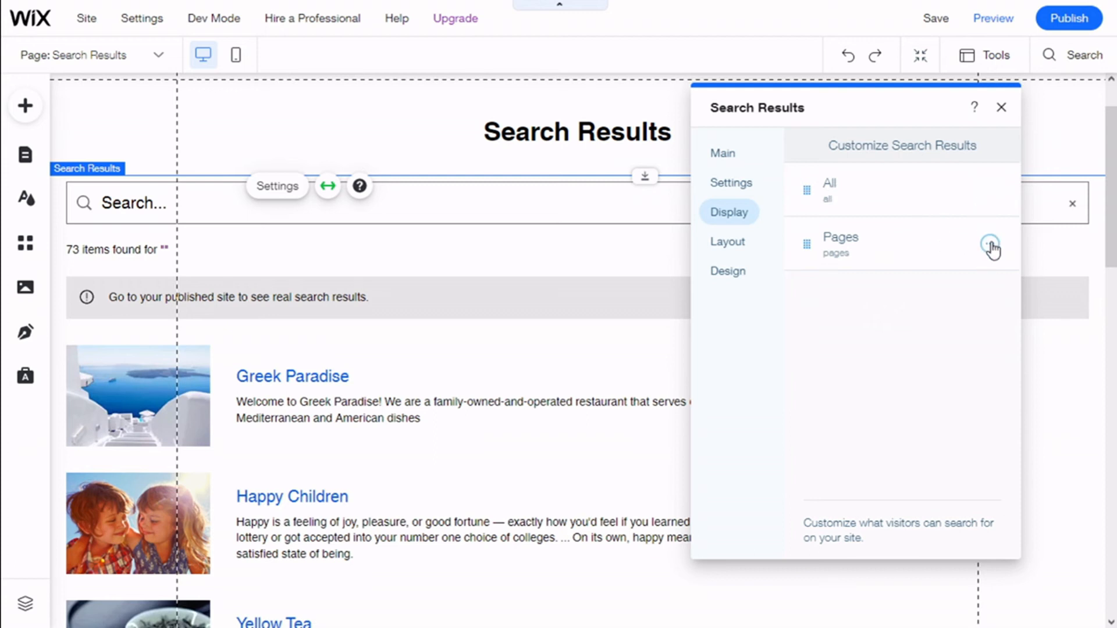
left_click(992, 196)
left_click_drag(873, 252, 844, 206)
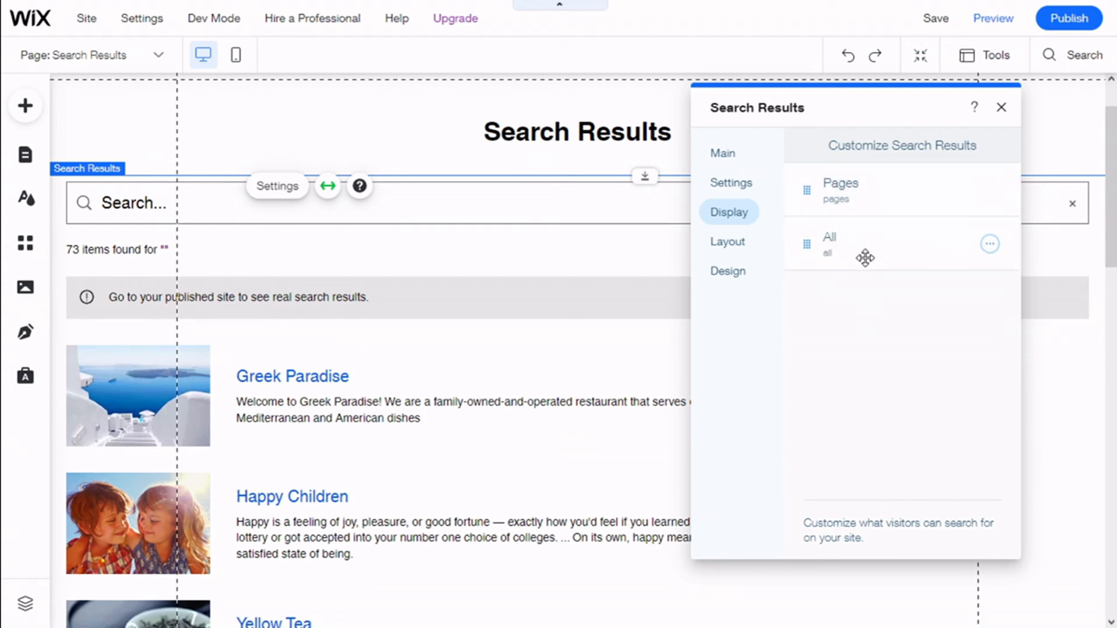
Try left and right alignment for the search results' pagination bar and return it to centre alignment
left_click(739, 249)
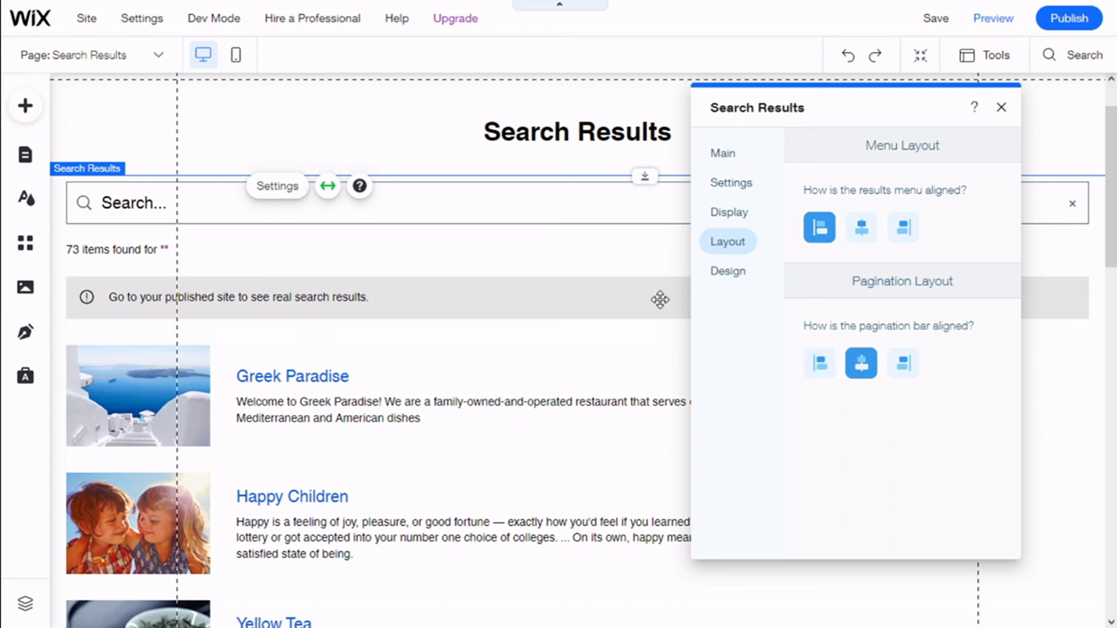
scroll(677, 312, "down", 15)
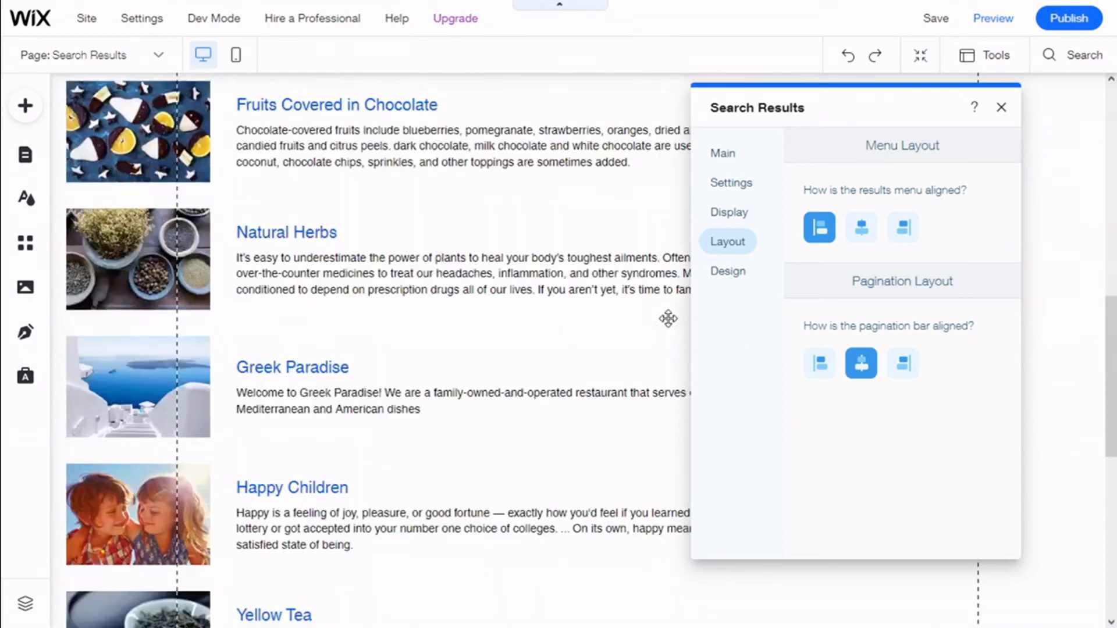
left_click(826, 376)
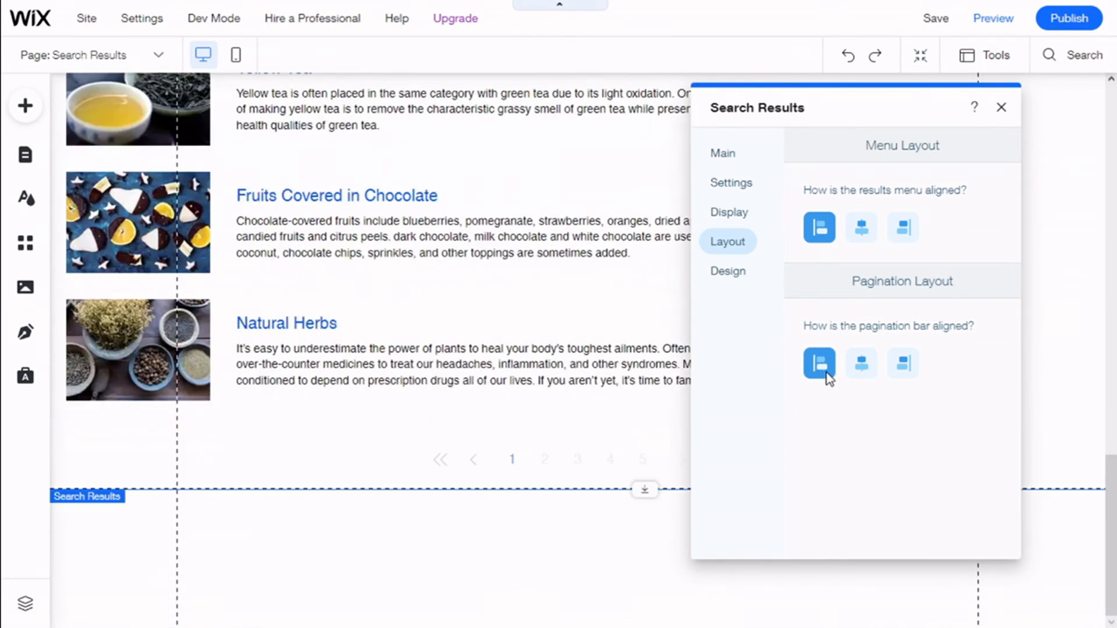
left_click(902, 368)
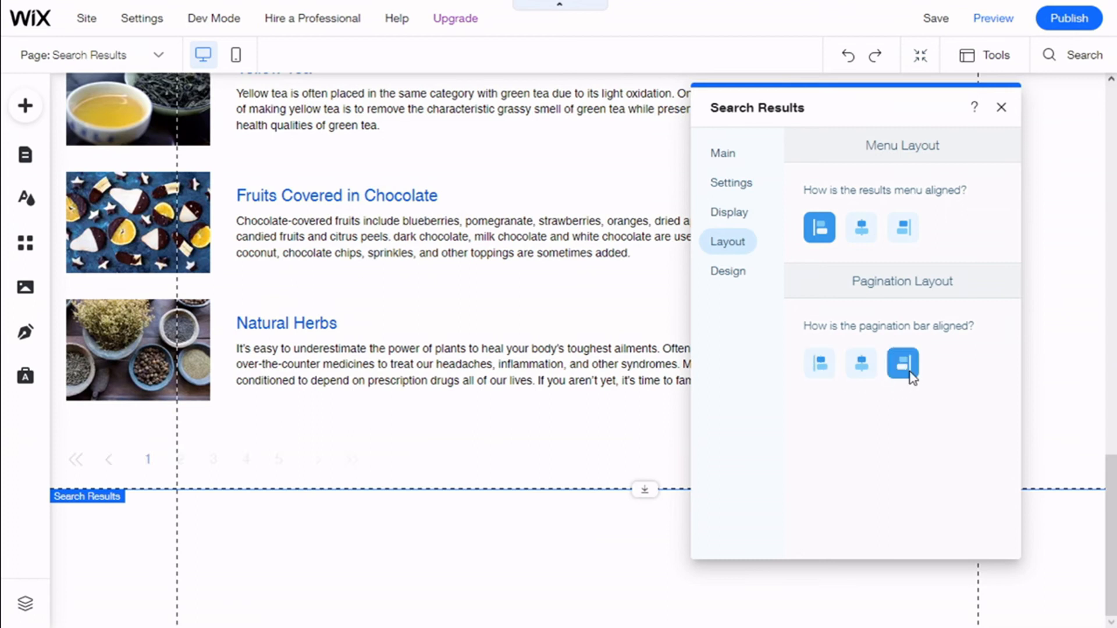
left_click(864, 371)
scroll(624, 362, "up", 20)
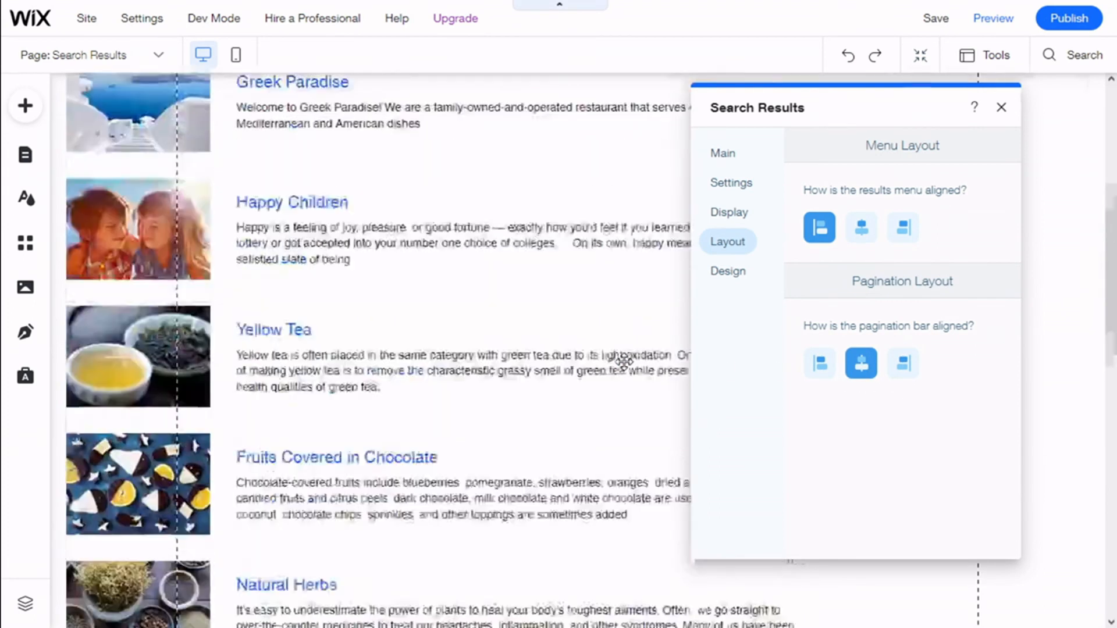
Examine the Search Bar design options of the search results element, including the background colour choices
left_click(739, 275)
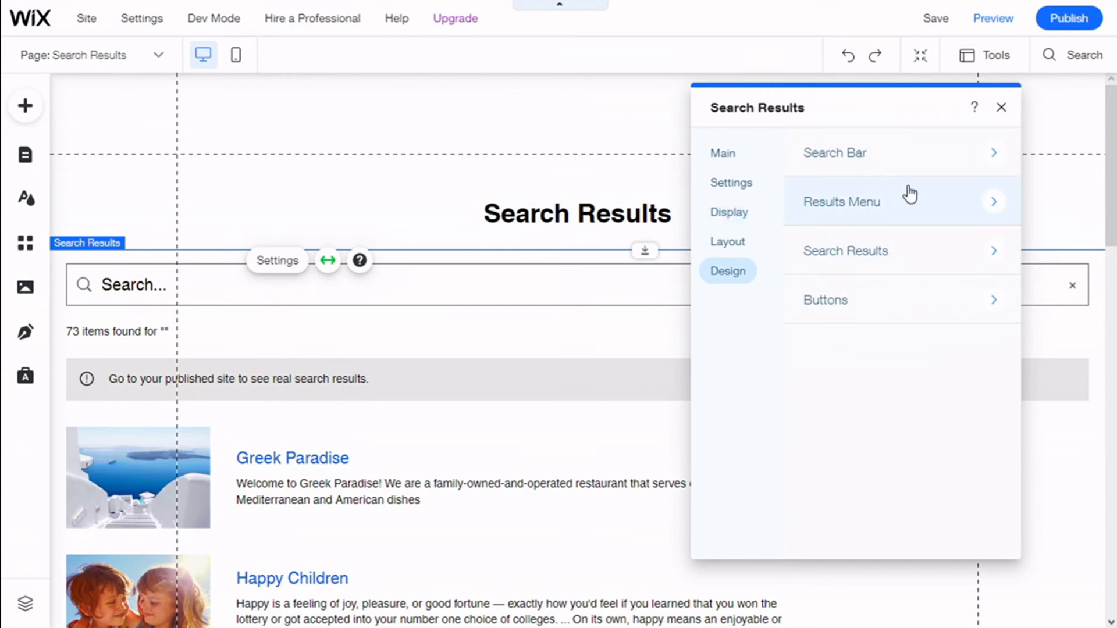
left_click(992, 163)
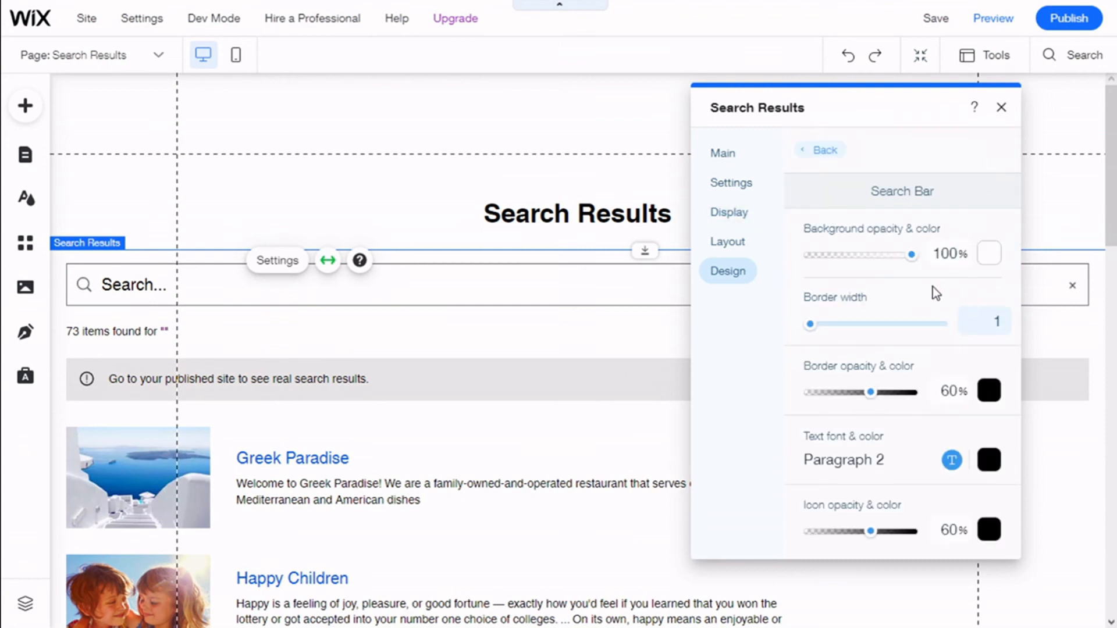
left_click(990, 256)
left_click(899, 281)
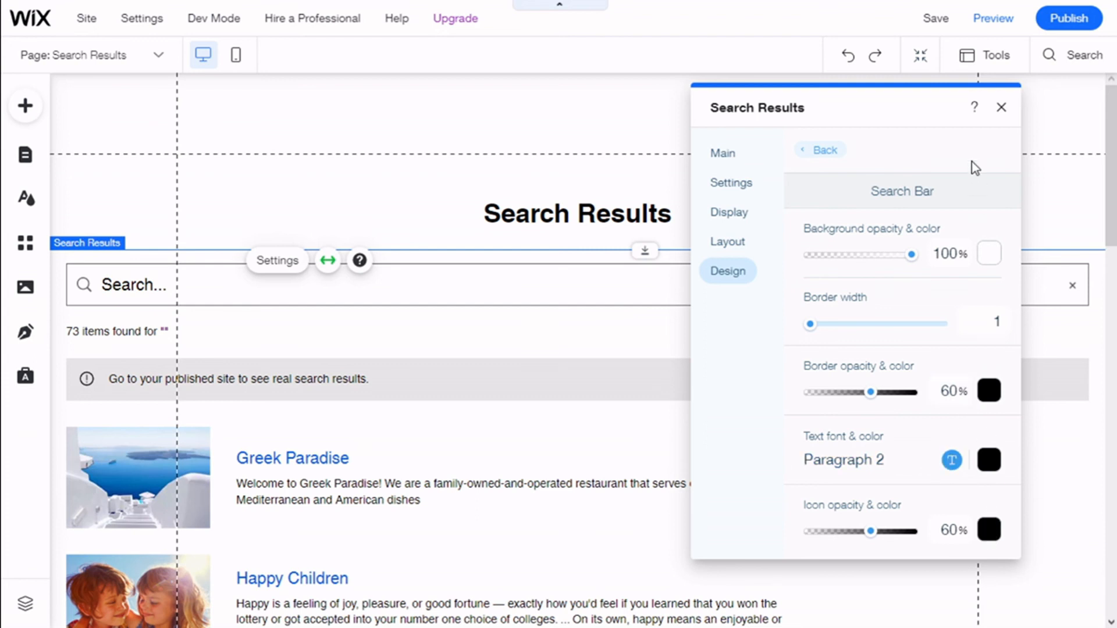
left_click(826, 152)
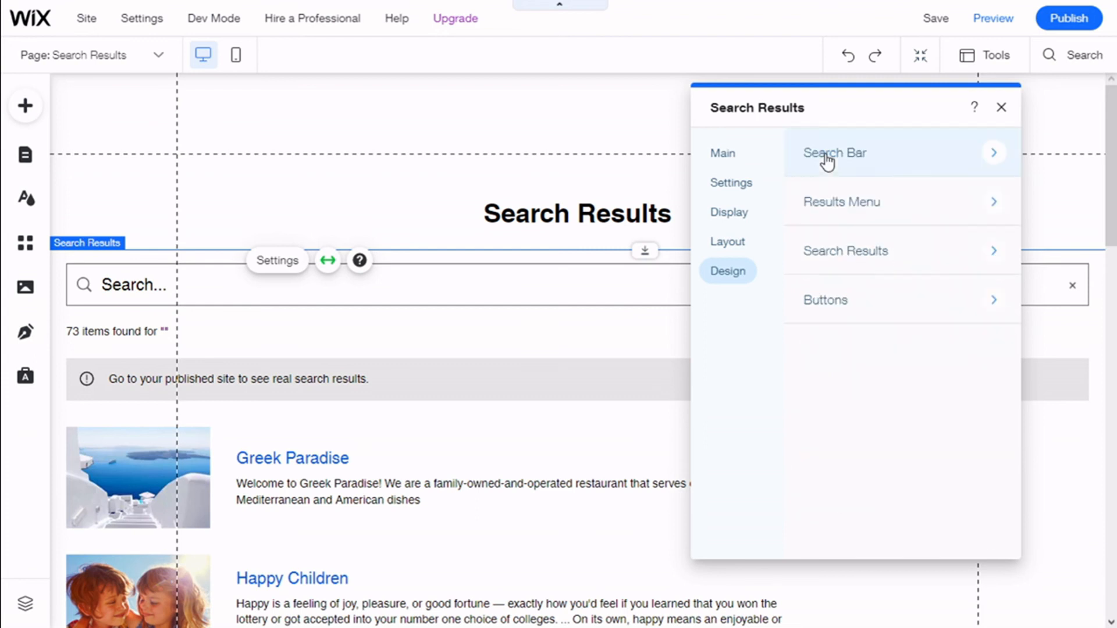
Examine the Results Menu and Search Results design options of the search results element
left_click(996, 214)
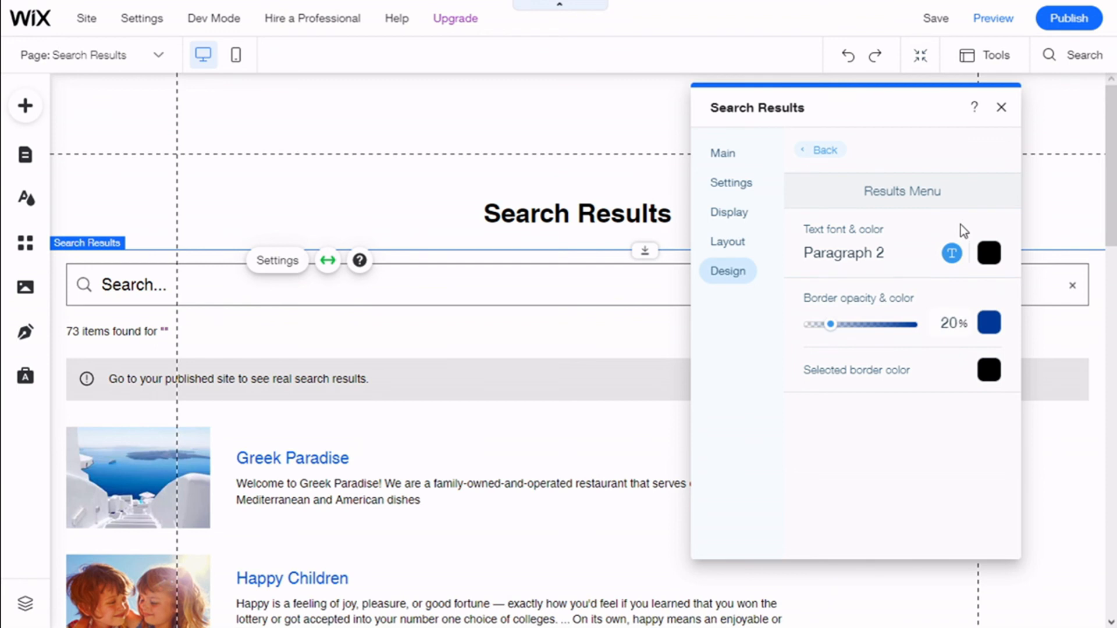
left_click(815, 154)
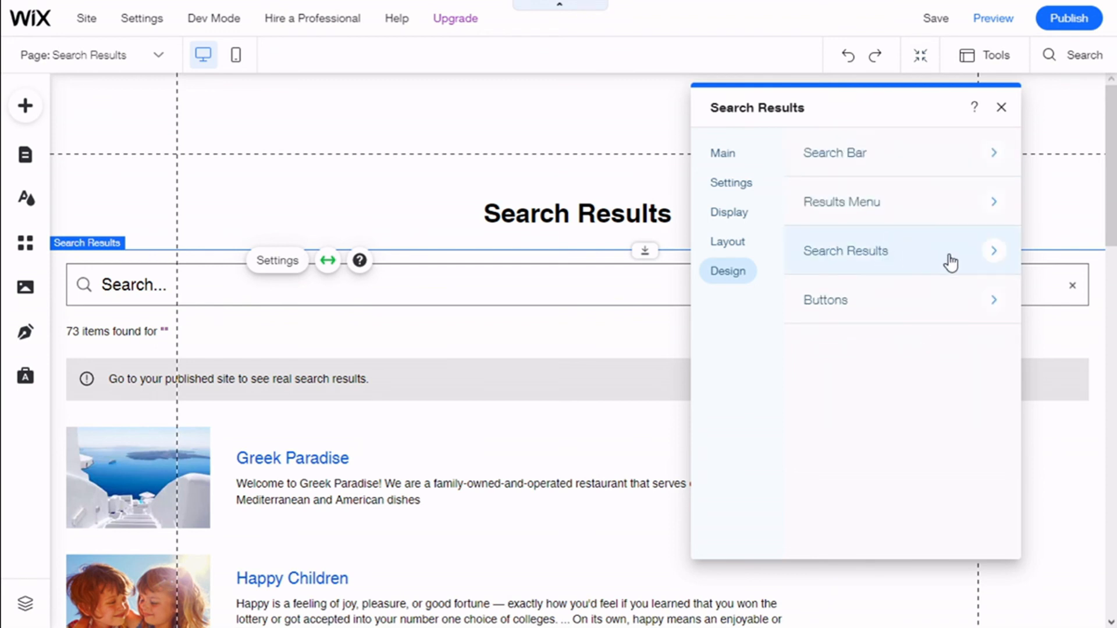
left_click(989, 253)
scroll(911, 250, "down", 1)
scroll(934, 310, "up", 1)
scroll(568, 334, "down", 1)
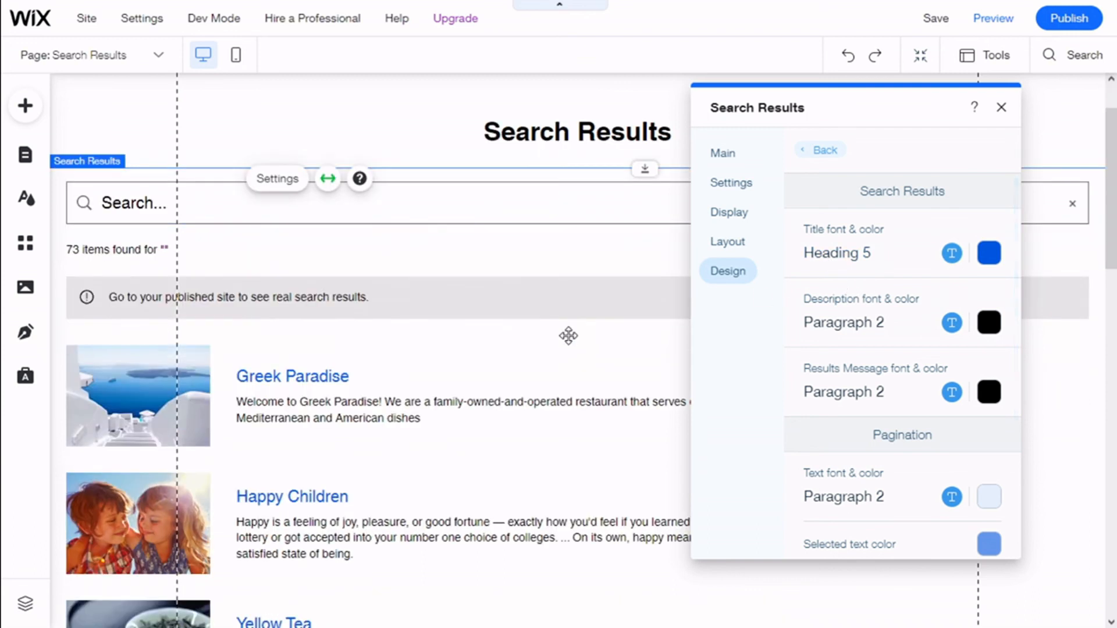
Try light blue and dark brown for the result titles, finishing with dark navy #001D4B
left_click(991, 261)
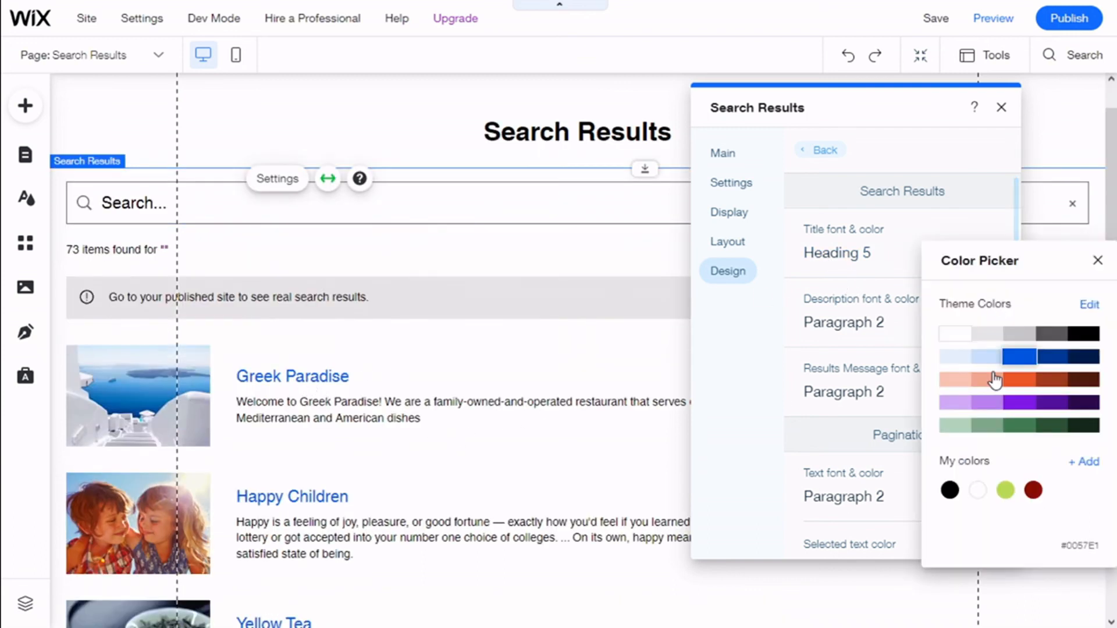
left_click(997, 365)
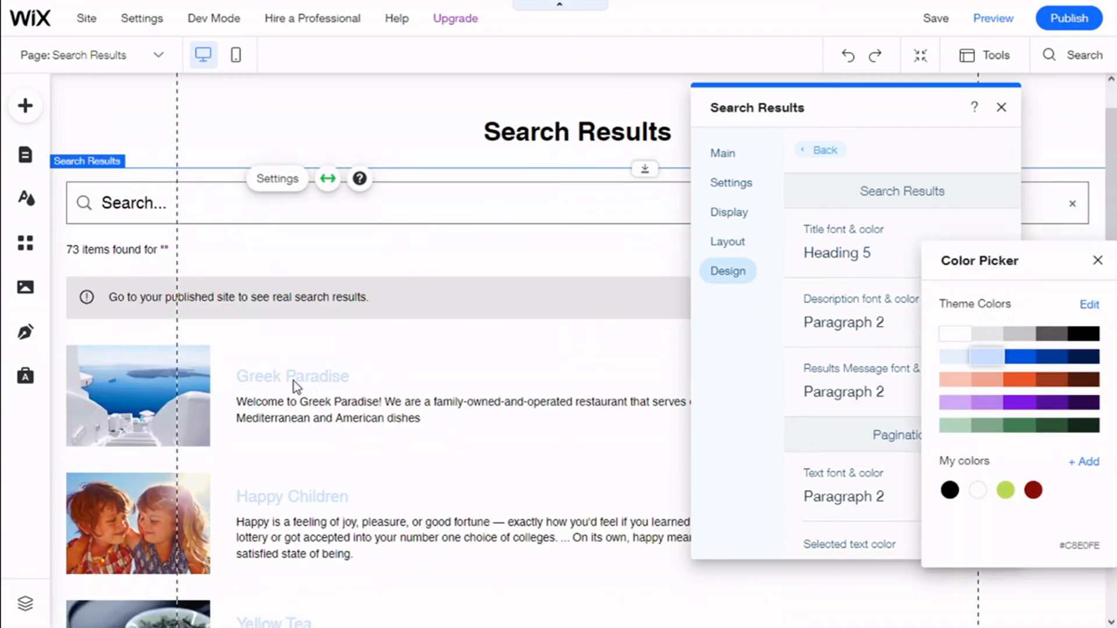
left_click(1084, 381)
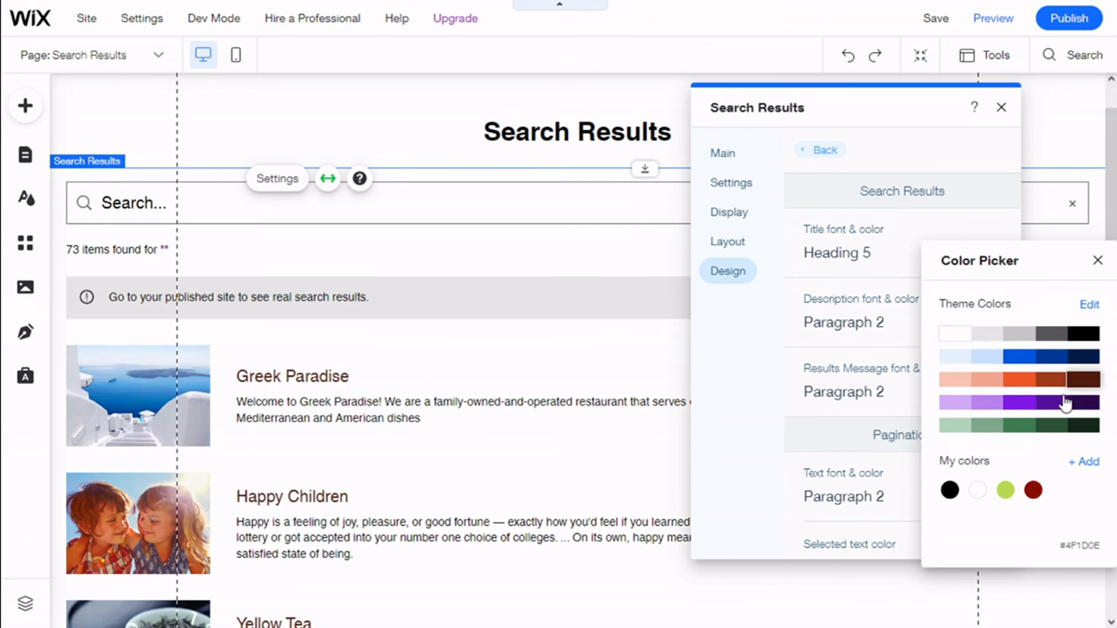
left_click(1082, 356)
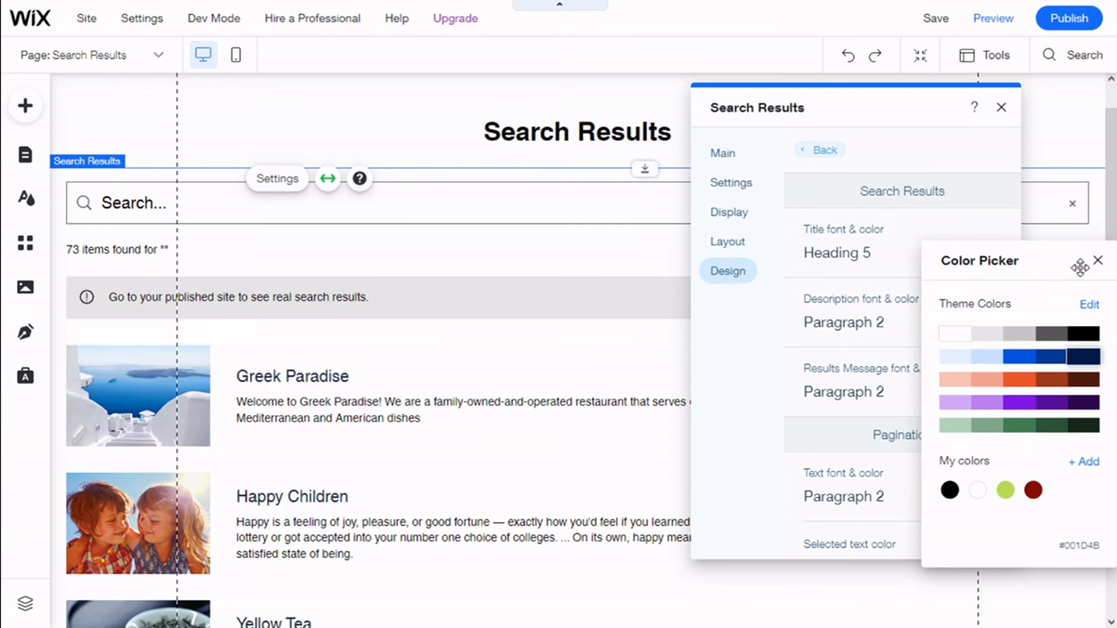
left_click(1097, 261)
Examine the font, size and style options available for the result titles
scroll(952, 321, "down", 2)
scroll(957, 317, "up", 2)
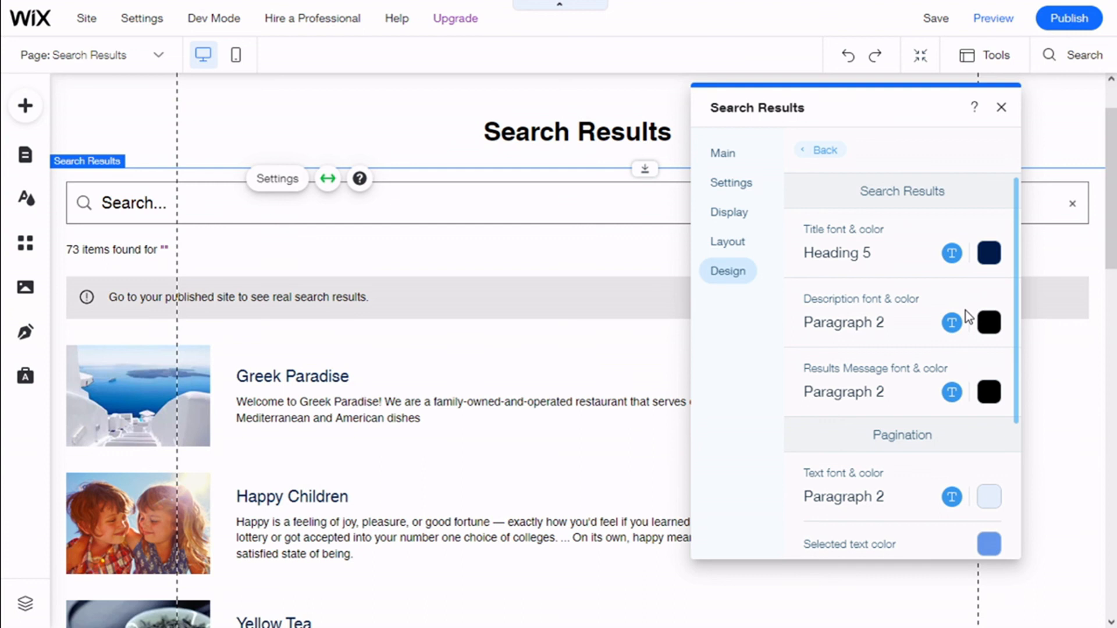
left_click(952, 254)
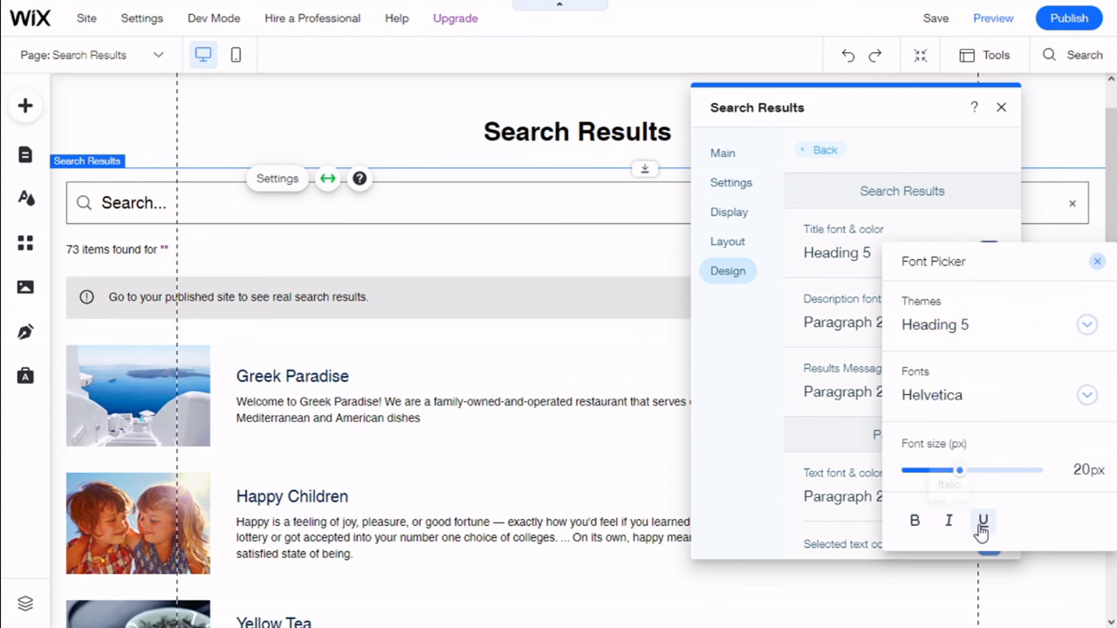
left_click(843, 278)
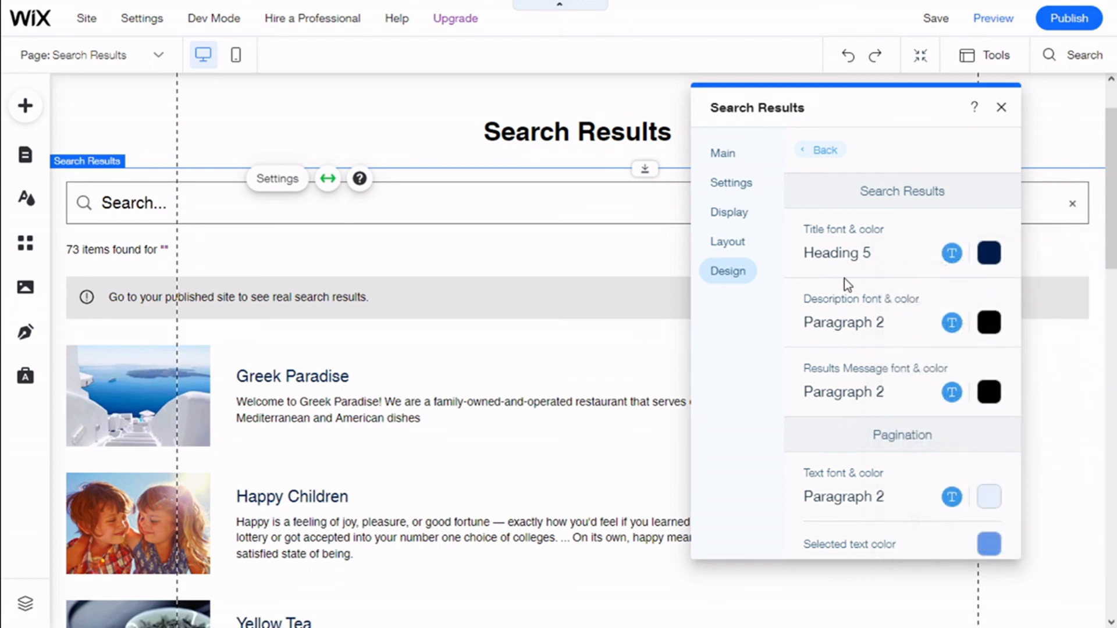
Set the result descriptions' text colour to theme blue #0057E1
scroll(844, 278, "down", 2)
left_click(996, 252)
left_click(1019, 345)
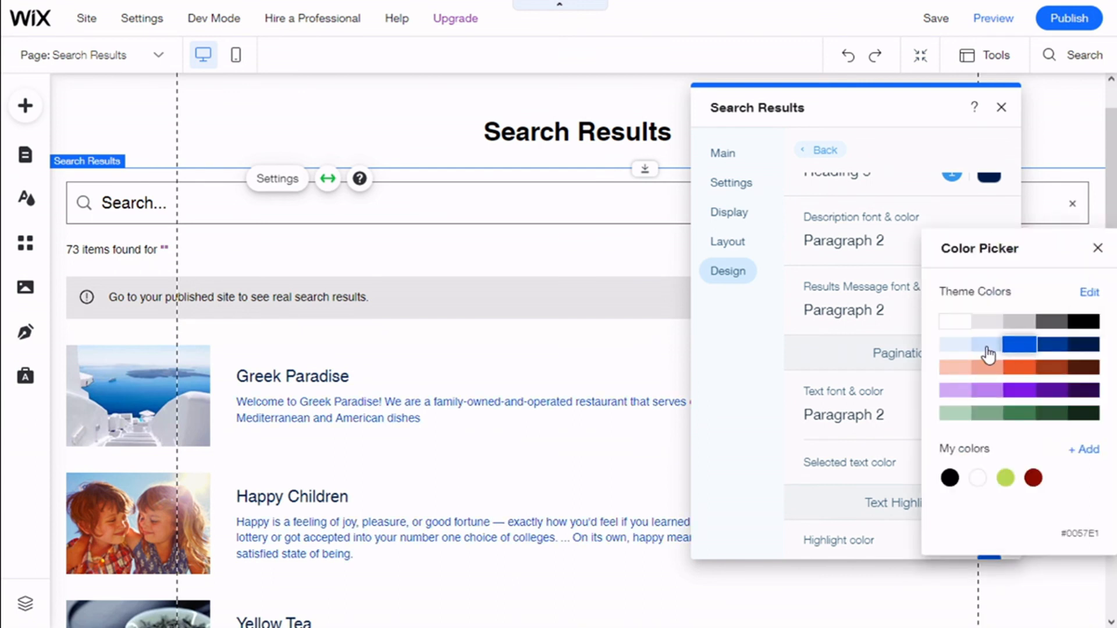
left_click(871, 298)
scroll(879, 291, "down", 2)
scroll(908, 232, "up", 2)
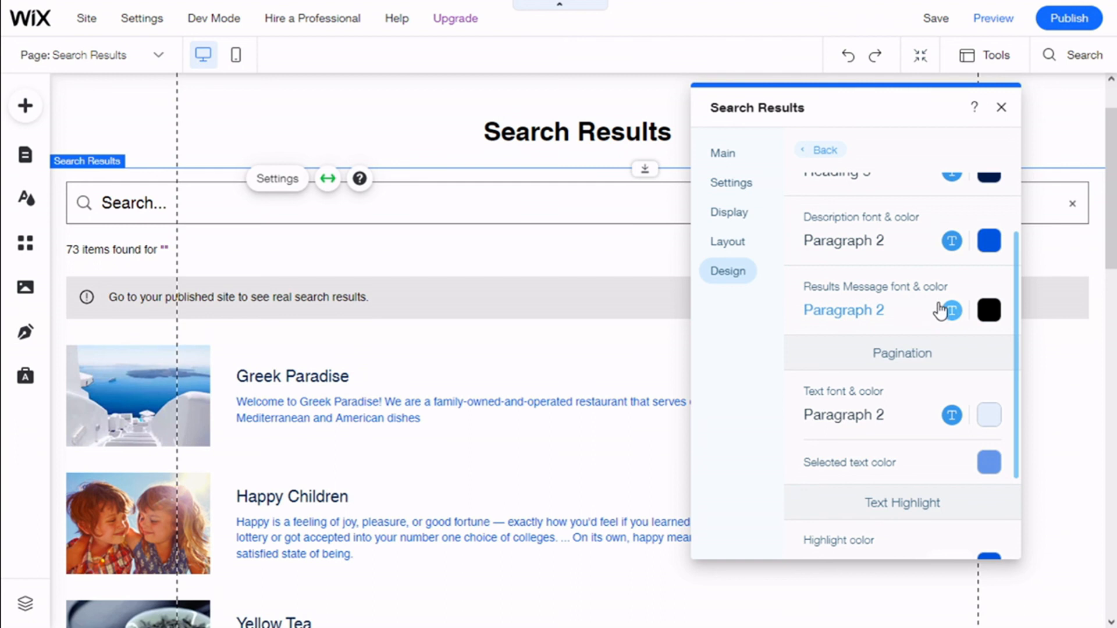
Set the results message's text colour to dark blue #003A96
left_click(989, 311)
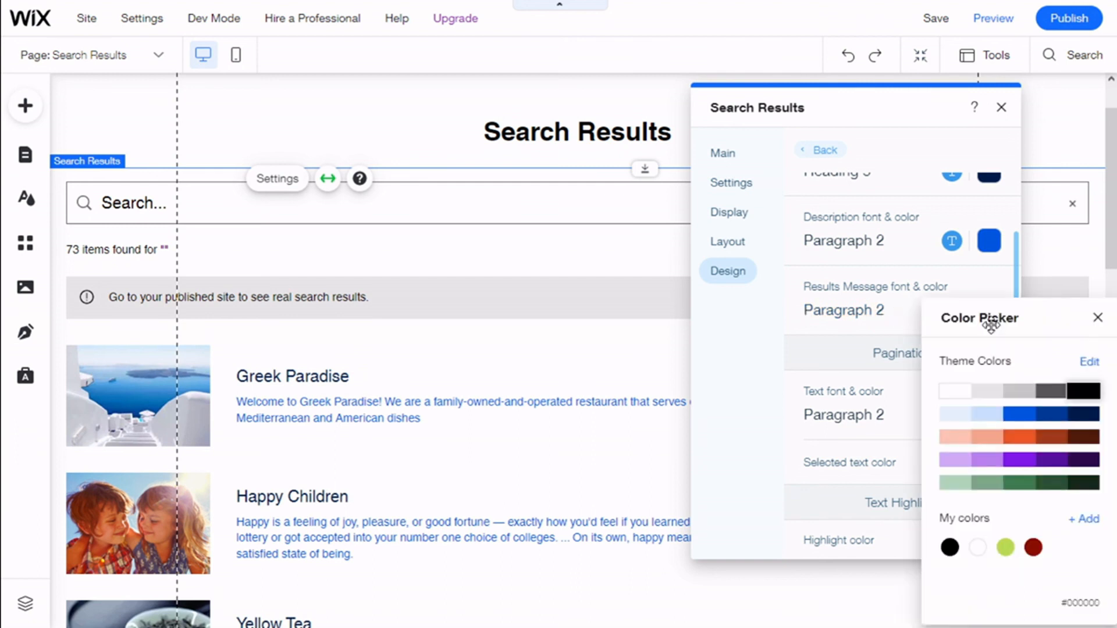
left_click(1054, 417)
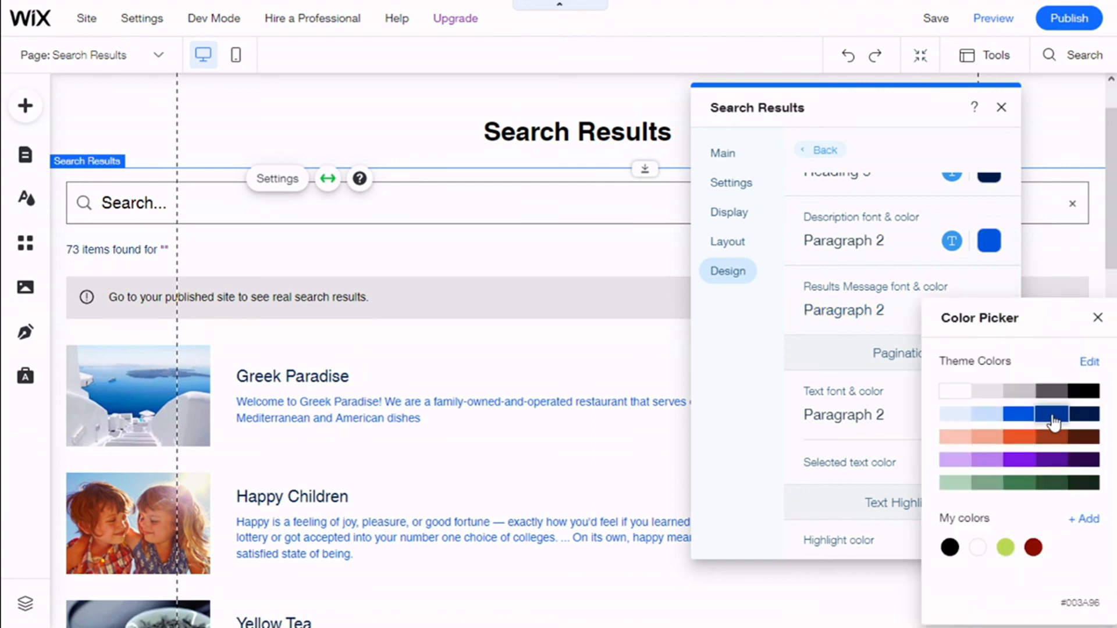
left_click(921, 320)
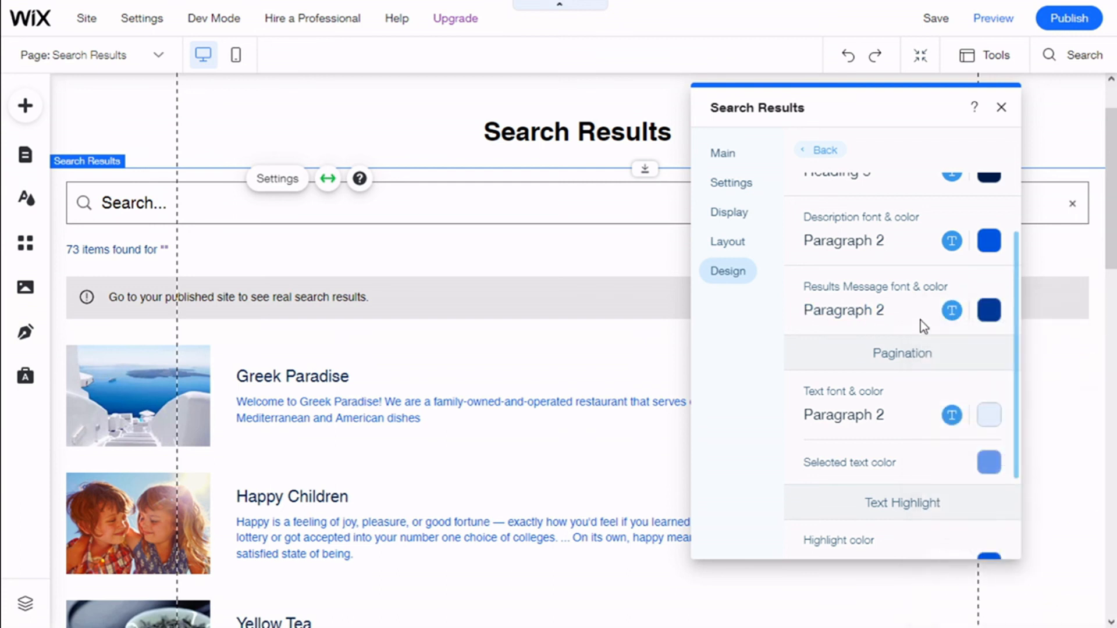
Set the pagination text colour below the results list to black #000000
scroll(942, 355, "down", 2)
scroll(379, 425, "down", 8)
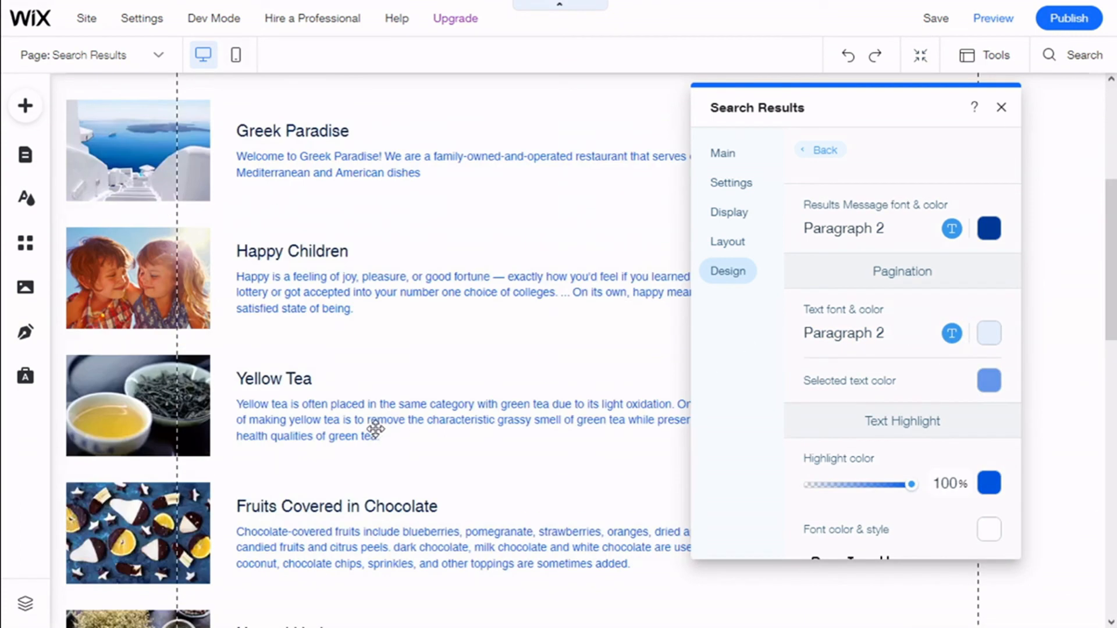
scroll(471, 411, "down", 1)
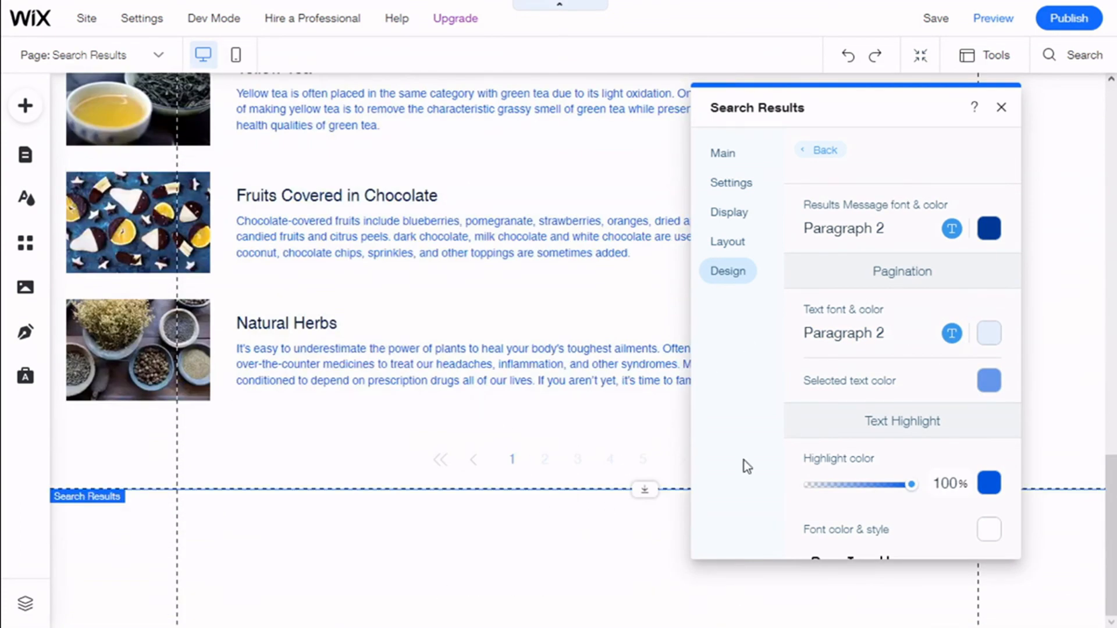
left_click(986, 340)
left_click(1078, 394)
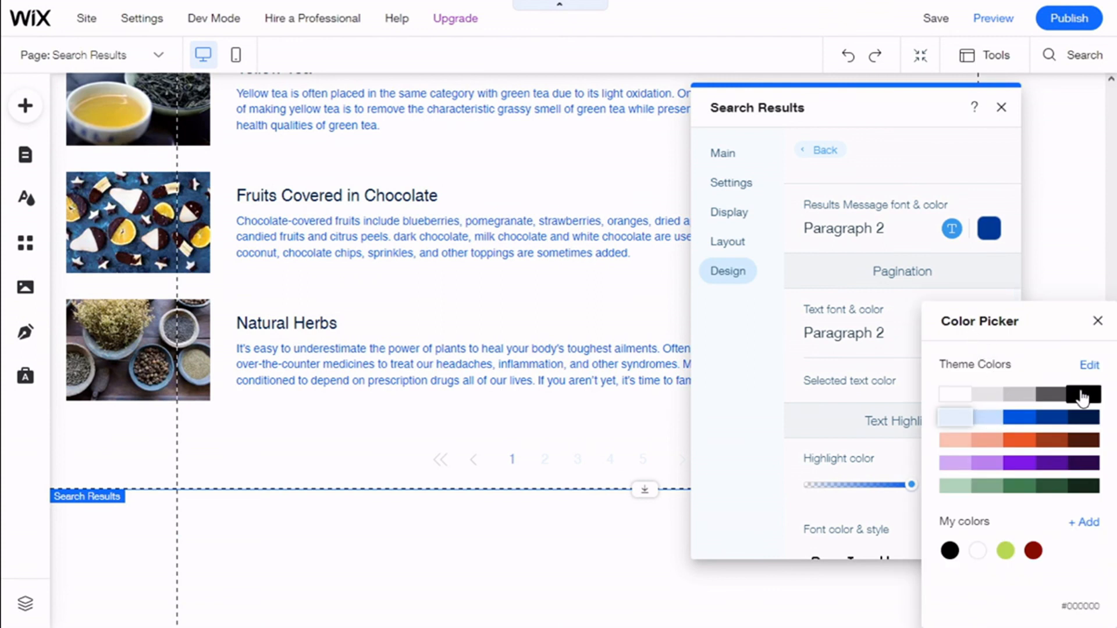
left_click(886, 348)
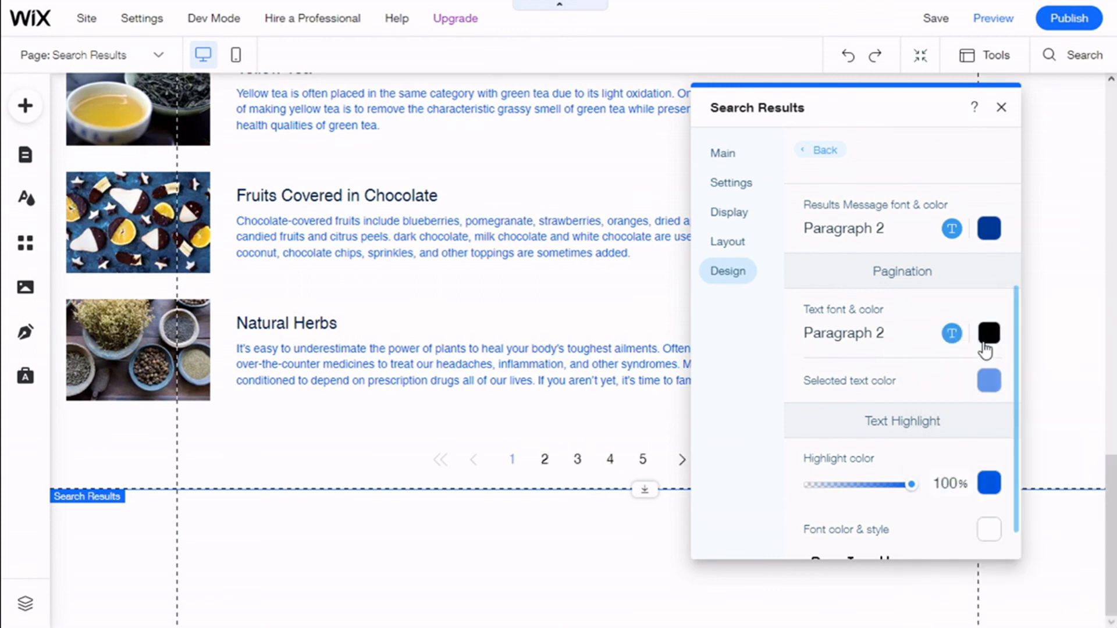
Try black as the pagination's selected text colour and return it to blue
left_click(989, 384)
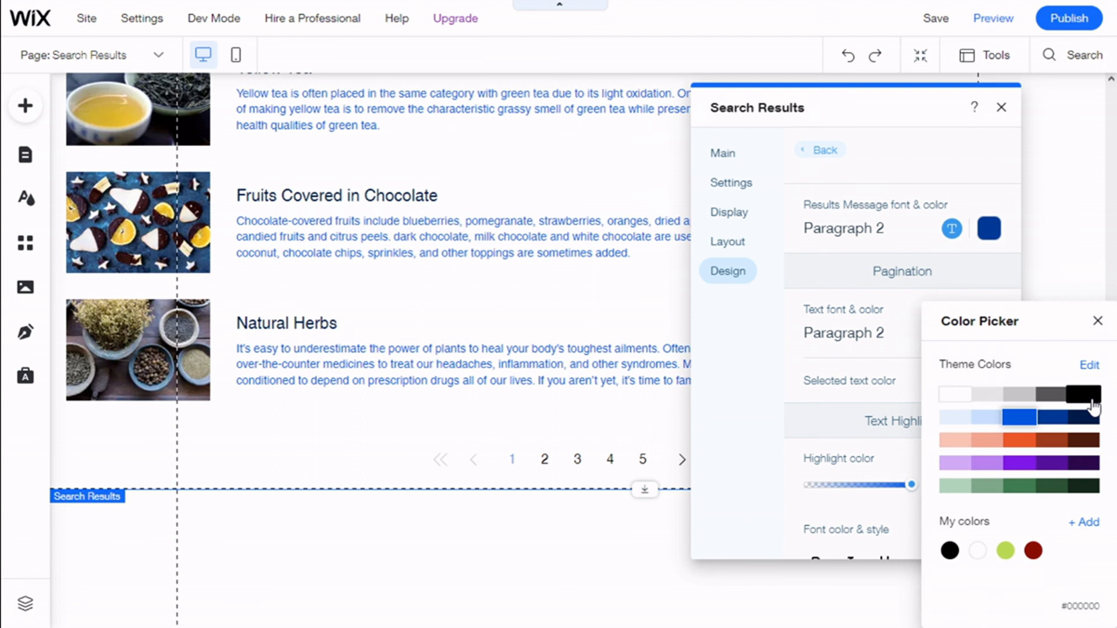
left_click(988, 395)
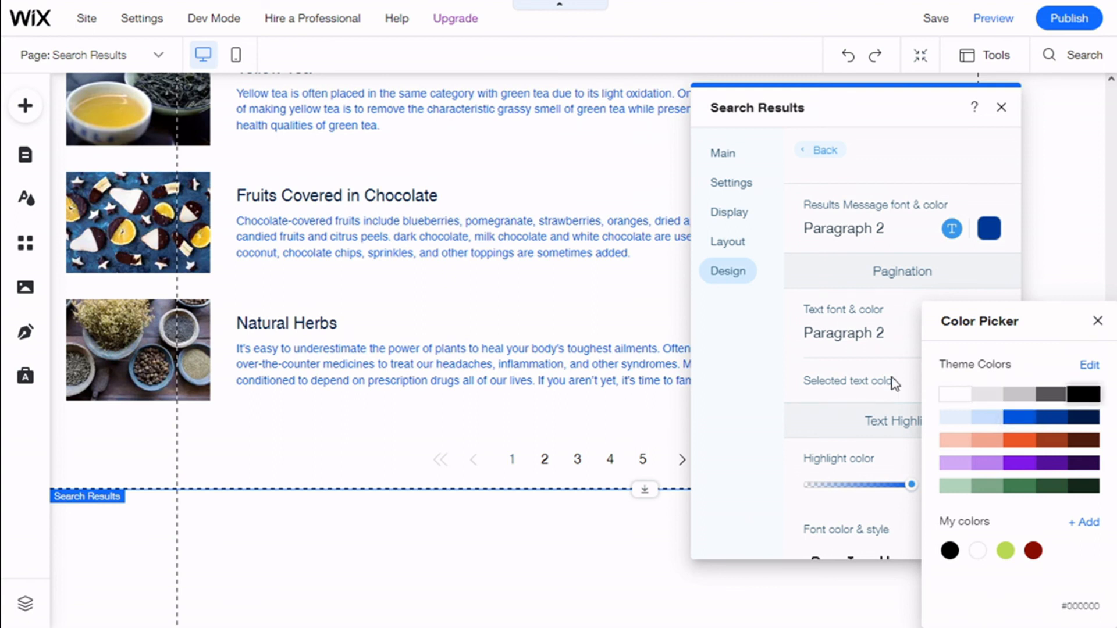
left_click(894, 384)
left_click(990, 381)
left_click(886, 424)
Examine the Text Highlight options, including the highlight colour, font colour and font style choices
scroll(912, 396, "down", 1)
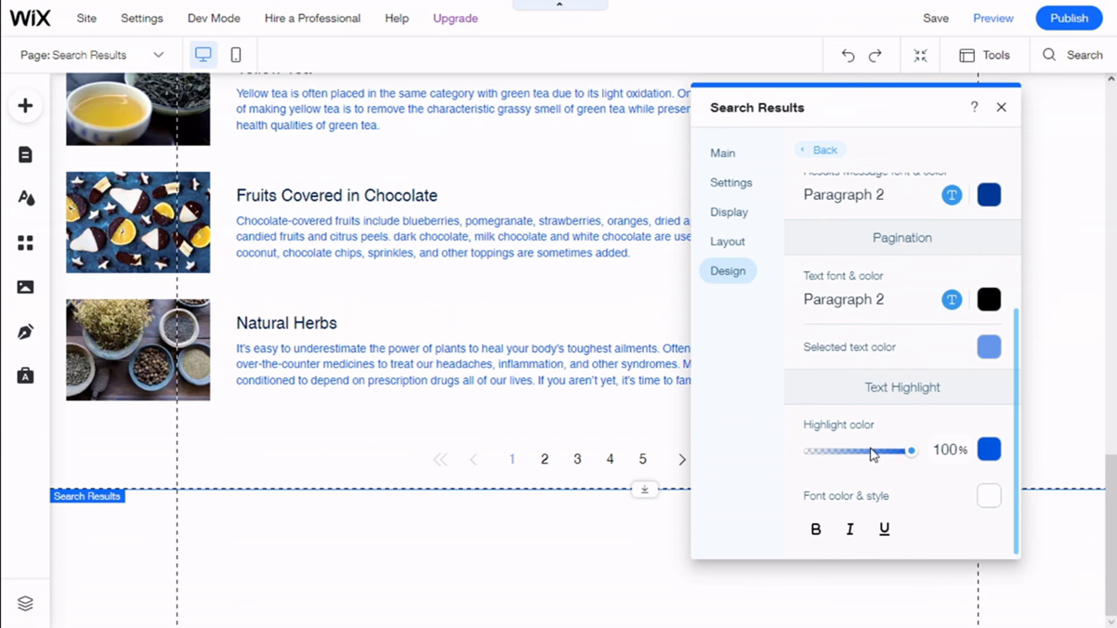
left_click(989, 450)
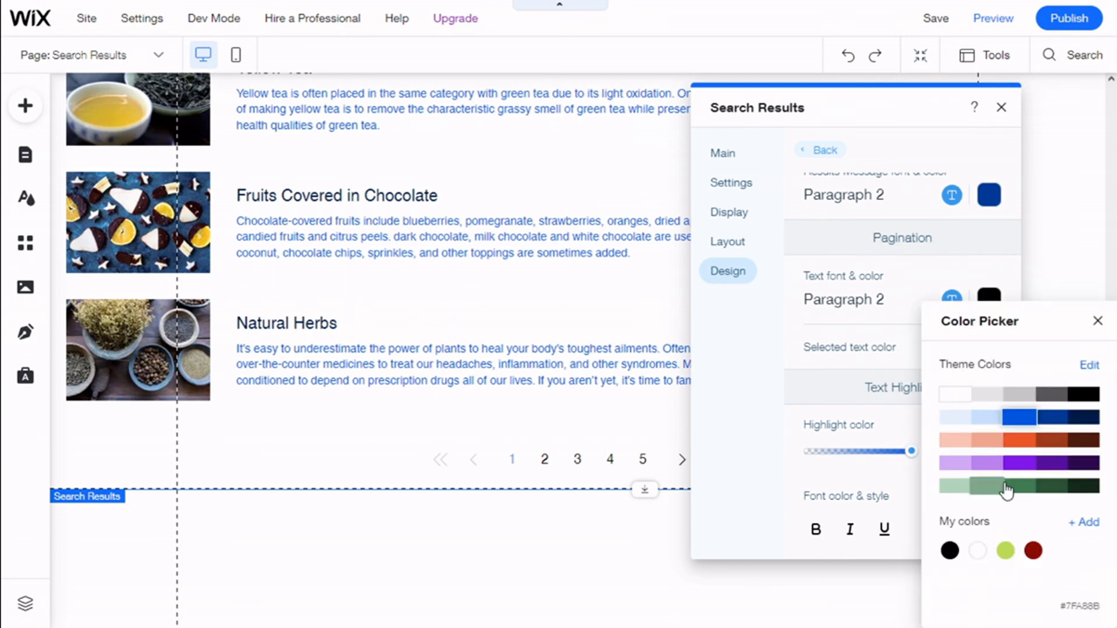
left_click(921, 457)
left_click(990, 504)
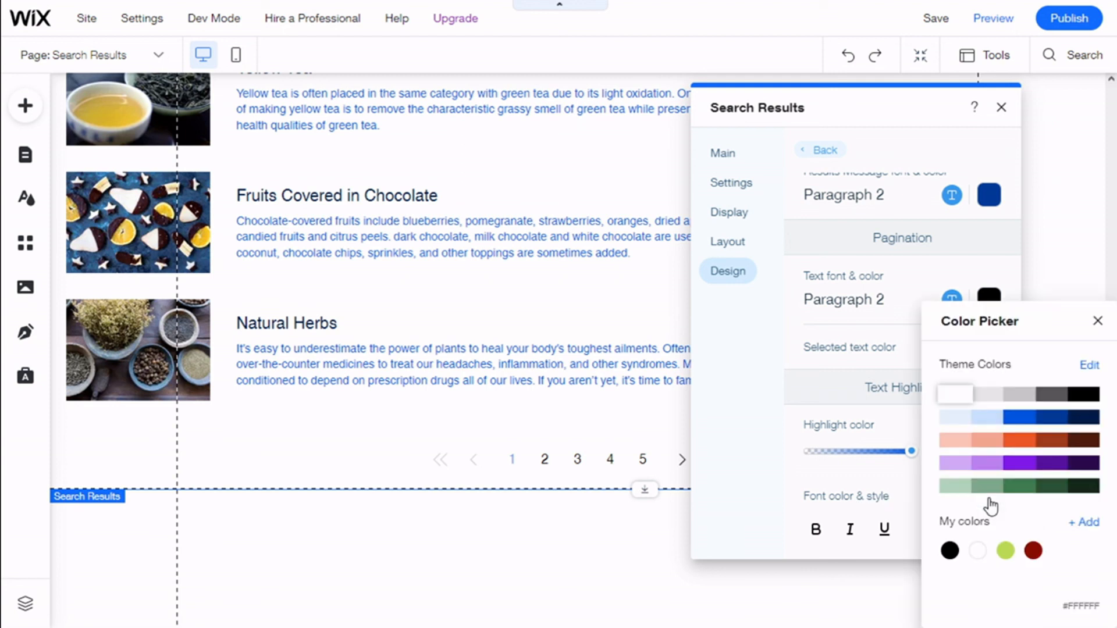
left_click(830, 510)
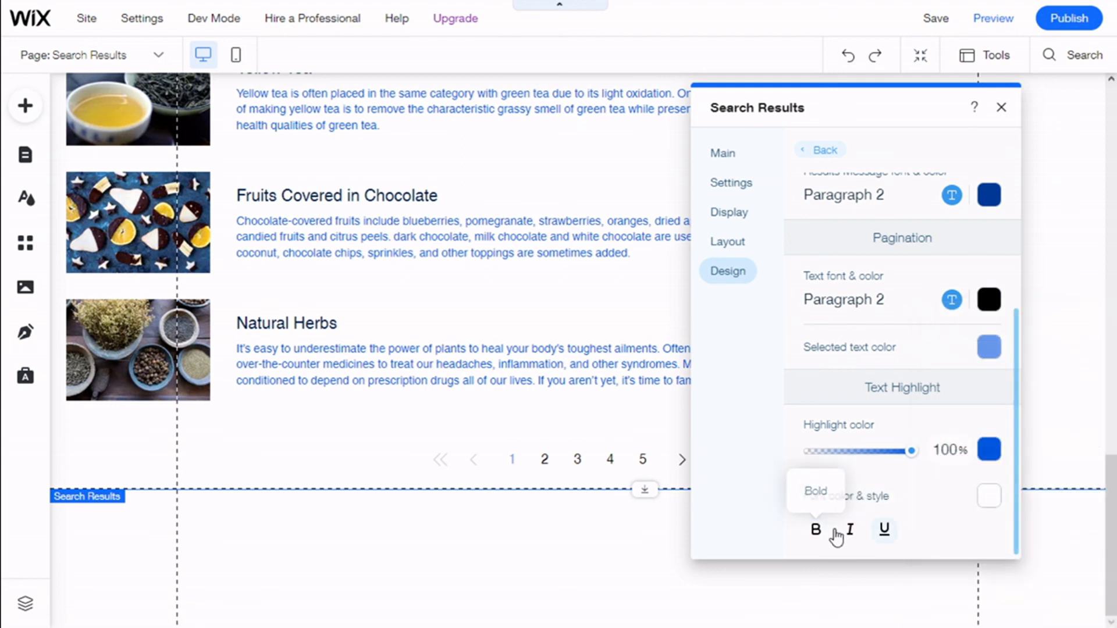
Examine the View All Button design options and close the Search Results settings
scroll(895, 446, "up", 3)
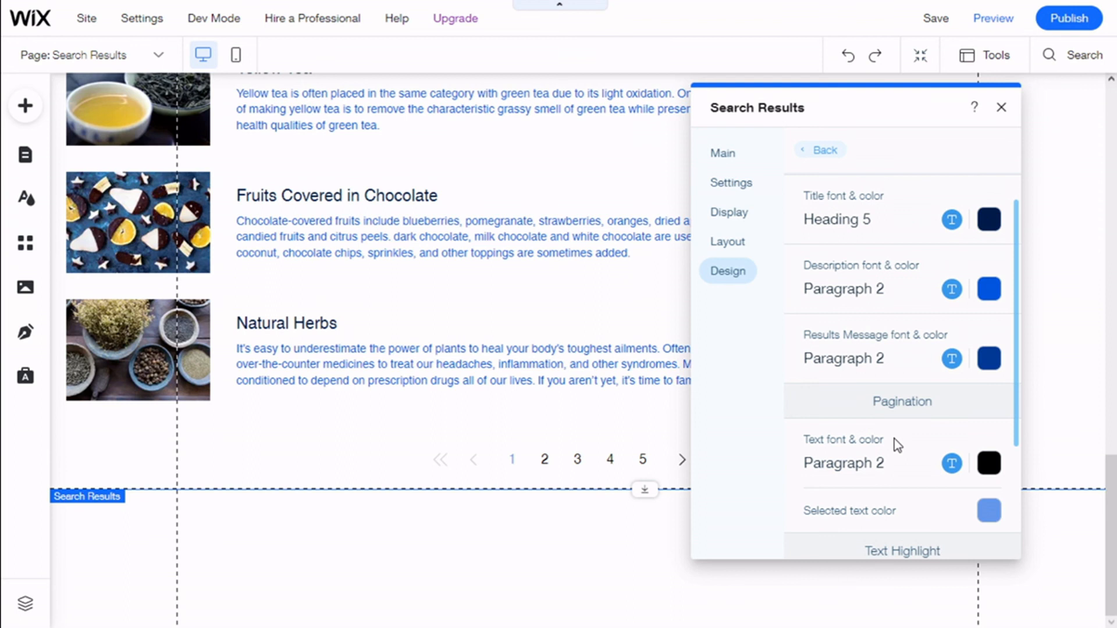
scroll(895, 442, "up", 1)
left_click(812, 152)
left_click(837, 297)
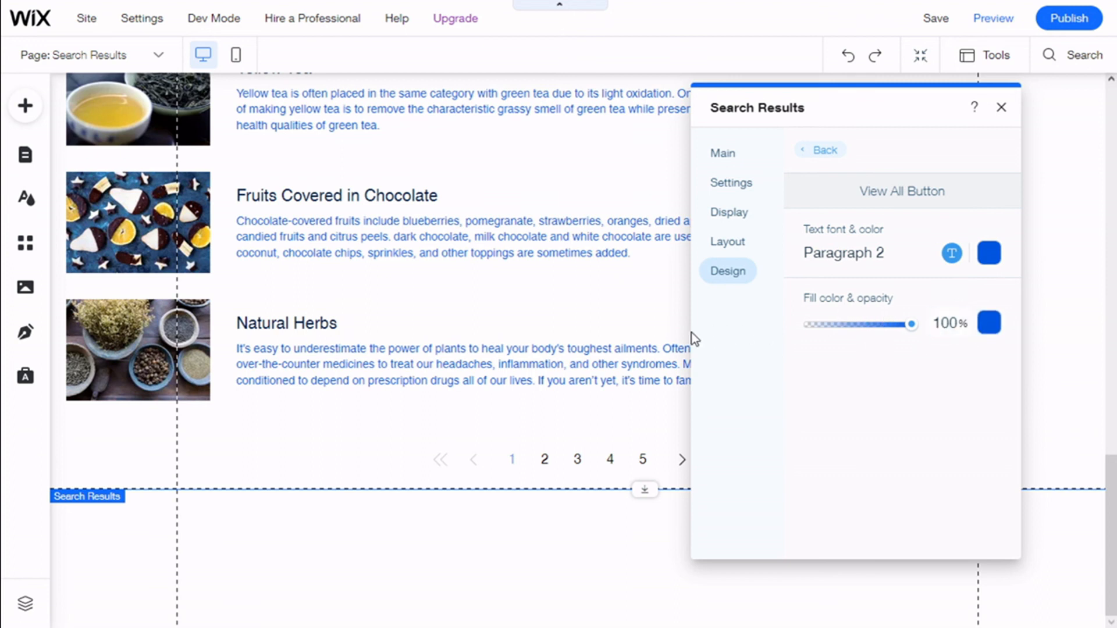
scroll(615, 336, "up", 8)
scroll(616, 333, "up", 5)
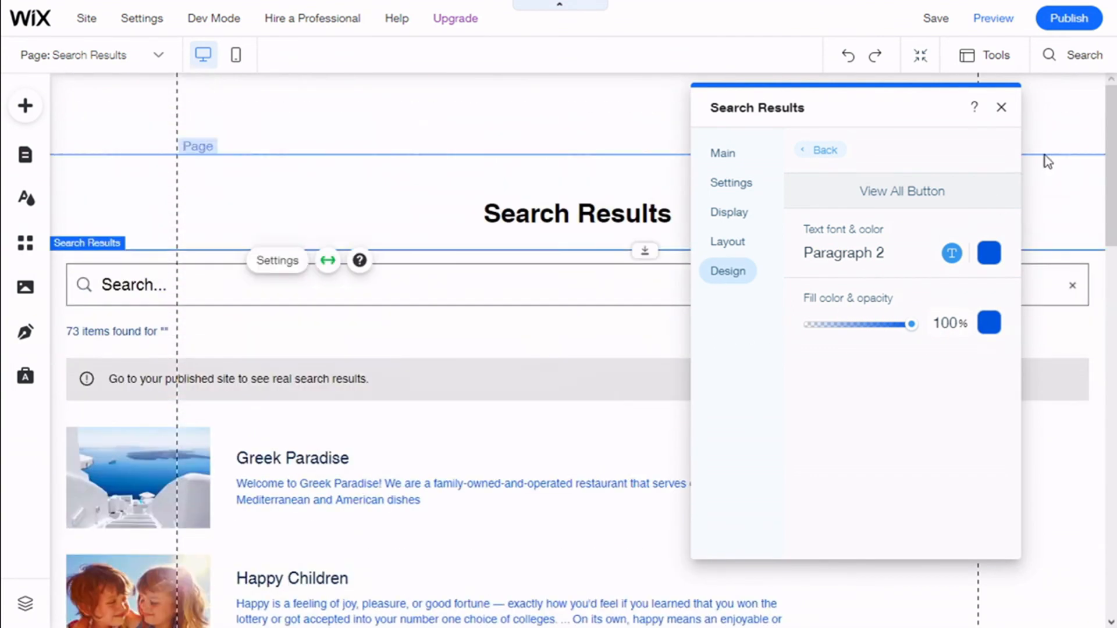
left_click(1002, 107)
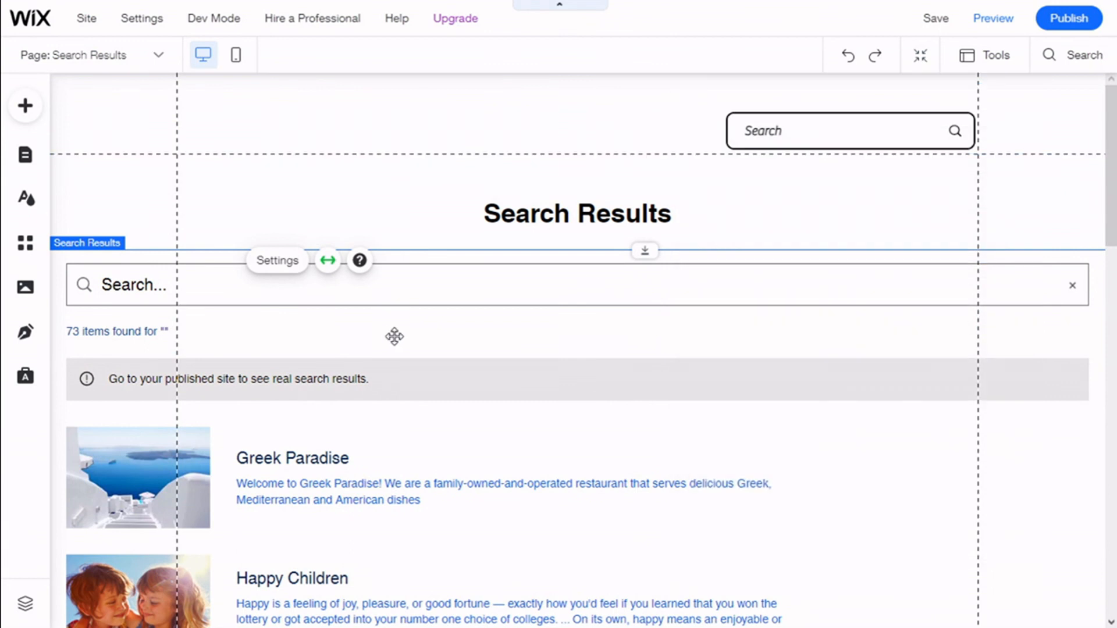